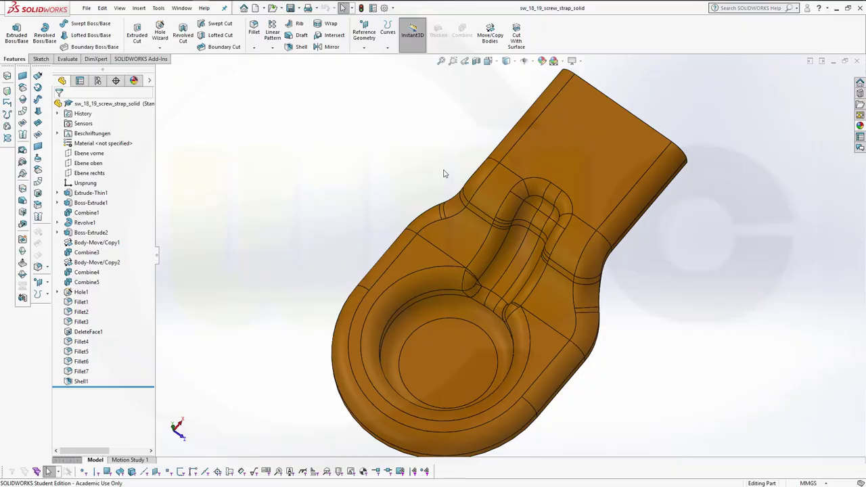
Orbit the finished screw strap model to view it from another angle.
{"action": "mouse_move", "coordinate": [452, 188]}
{"action": "middle_mouse_down"}
{"action": "mouse_move", "coordinate": [461, 134]}
{"action": "mouse_move", "coordinate": [470, 173]}
{"action": "mouse_move", "coordinate": [635, 254]}
{"action": "mouse_move", "coordinate": [615, 185]}
{"action": "mouse_move", "coordinate": [721, 226]}
{"action": "mouse_move", "coordinate": [704, 298]}
{"action": "mouse_move", "coordinate": [412, 279]}
{"action": "mouse_move", "coordinate": [313, 174]}
{"action": "mouse_move", "coordinate": [259, 193]}
{"action": "mouse_move", "coordinate": [338, 292]}
{"action": "mouse_move", "coordinate": [280, 221]}
{"action": "mouse_move", "coordinate": [251, 137]}
{"action": "mouse_move", "coordinate": [273, 197]}
{"action": "mouse_move", "coordinate": [330, 191]}
{"action": "middle_mouse_up"}
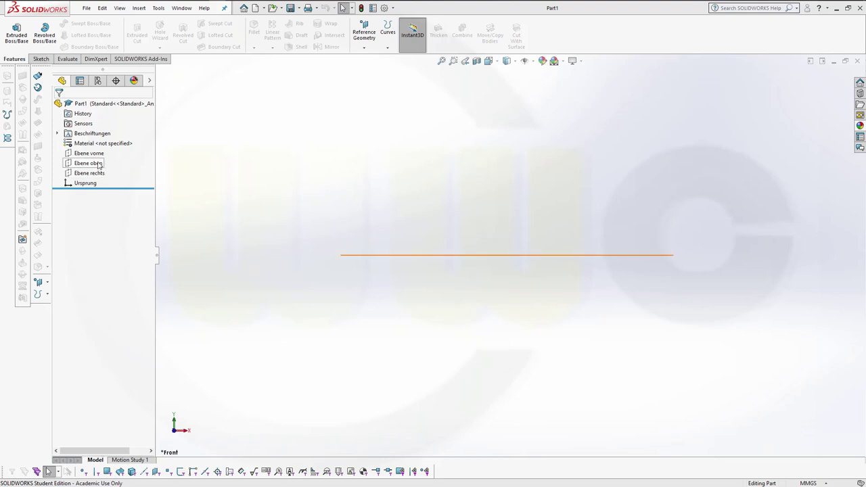
Sketch a three-line stepped profile on Ebene vorne: horizontal, rising slope, higher horizontal.
{"action": "left_click", "coordinate": [98, 157]}
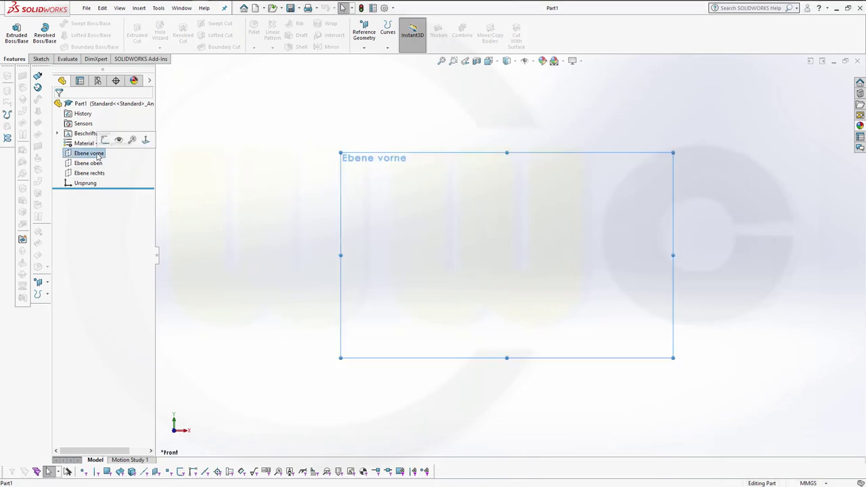
{"action": "left_click", "coordinate": [105, 139]}
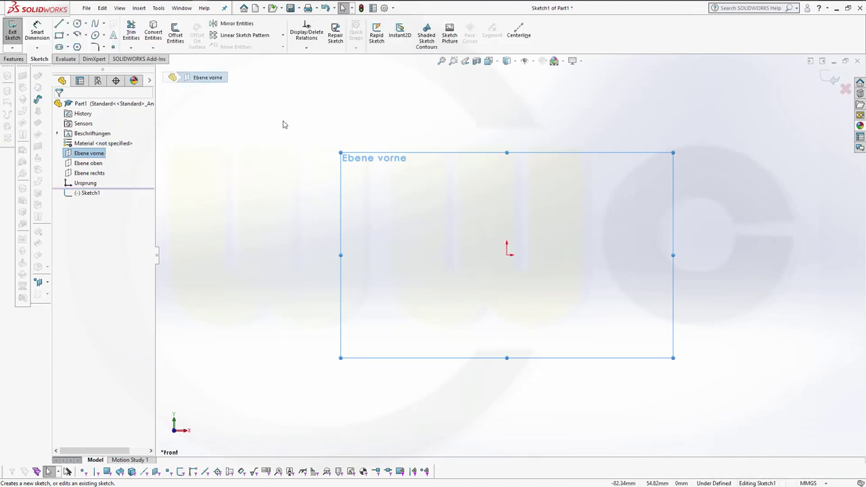
{"action": "left_click", "coordinate": [59, 23]}
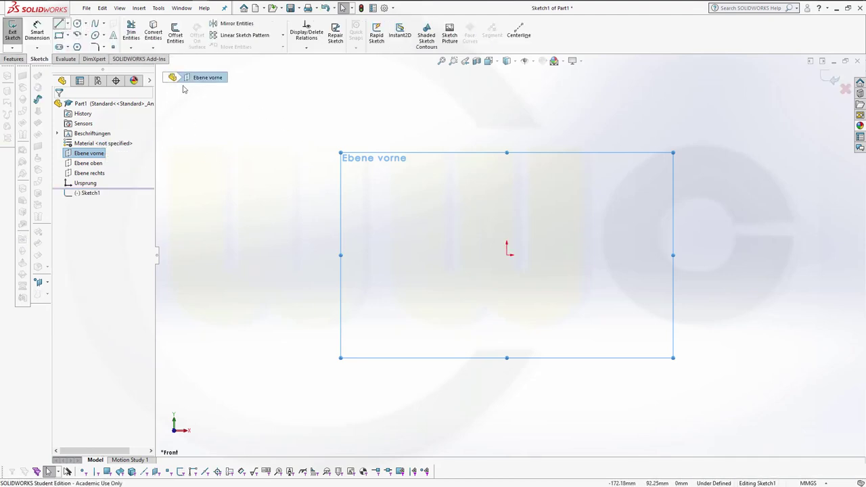
{"action": "left_click", "coordinate": [507, 235]}
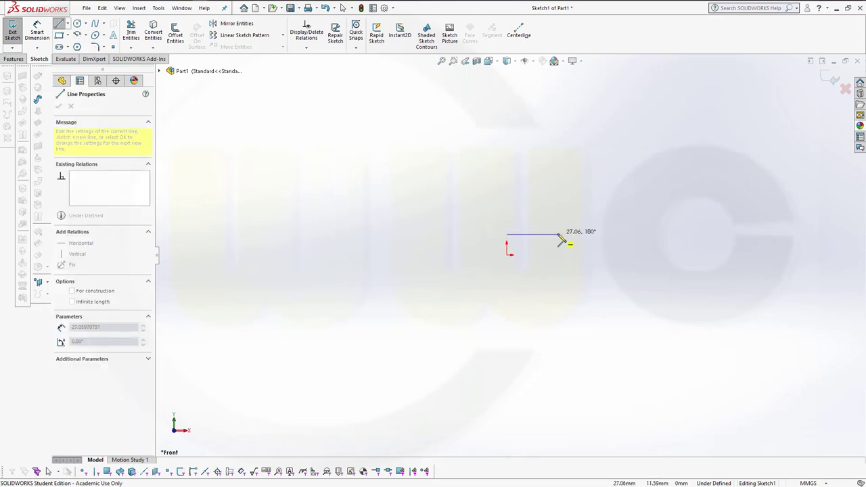
{"action": "left_click", "coordinate": [557, 235]}
{"action": "left_click", "coordinate": [595, 206]}
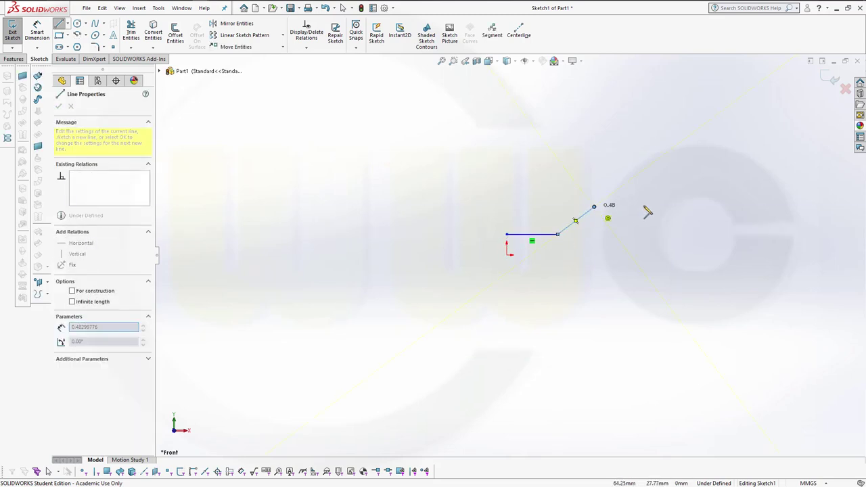
{"action": "left_click", "coordinate": [659, 207]}
{"action": "key", "text": "Escape"}
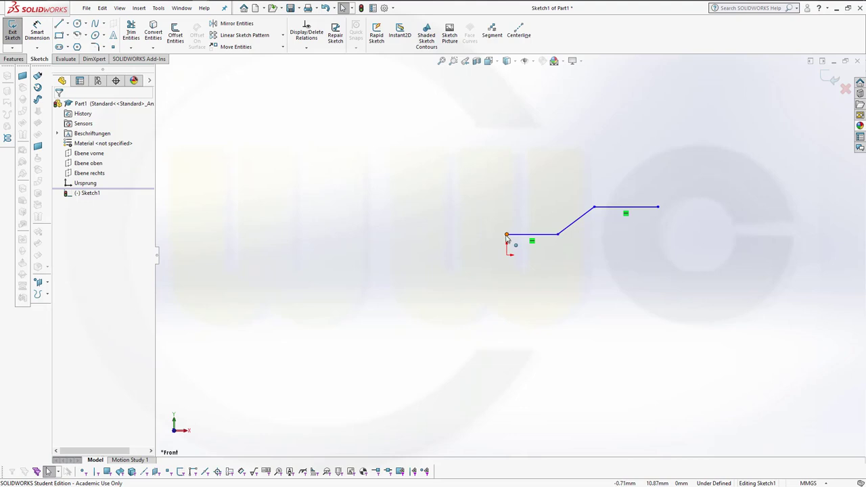
Add a vertical relation between the profile's start point and the origin.
{"action": "left_click", "coordinate": [507, 237]}
{"action": "left_click", "coordinate": [508, 256], "text": "ctrl"}
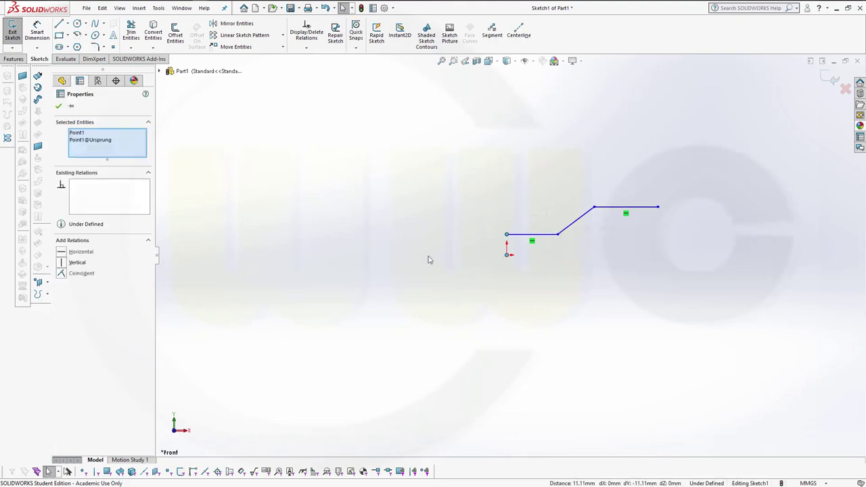
{"action": "left_click", "coordinate": [61, 264]}
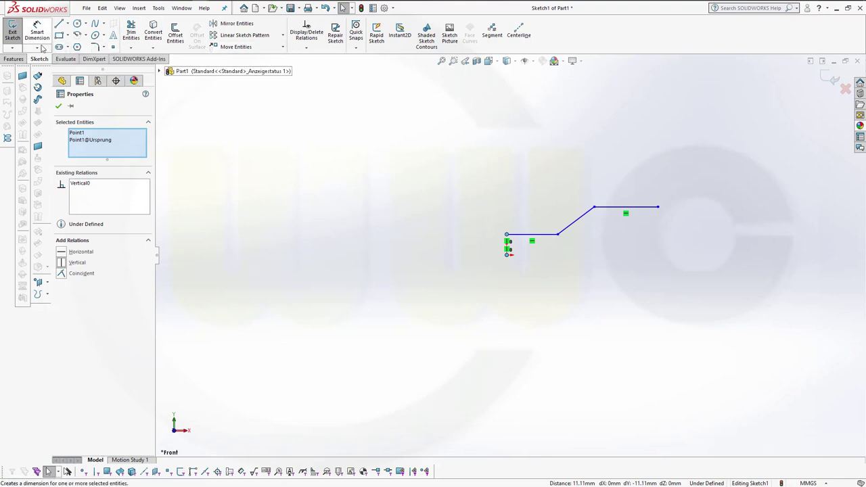
{"action": "left_click", "coordinate": [40, 33]}
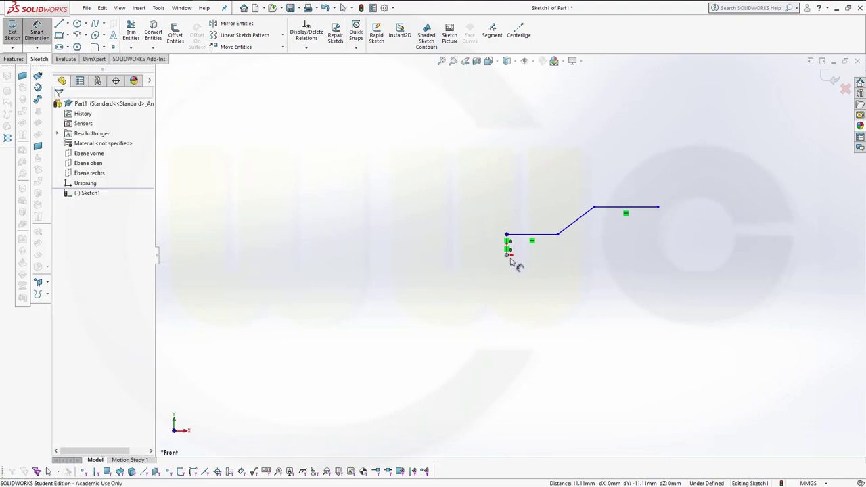
Dimension the profile's heights: 14.50 mm to the lower line and 29.90 mm to the upper line.
{"action": "left_click", "coordinate": [532, 236]}
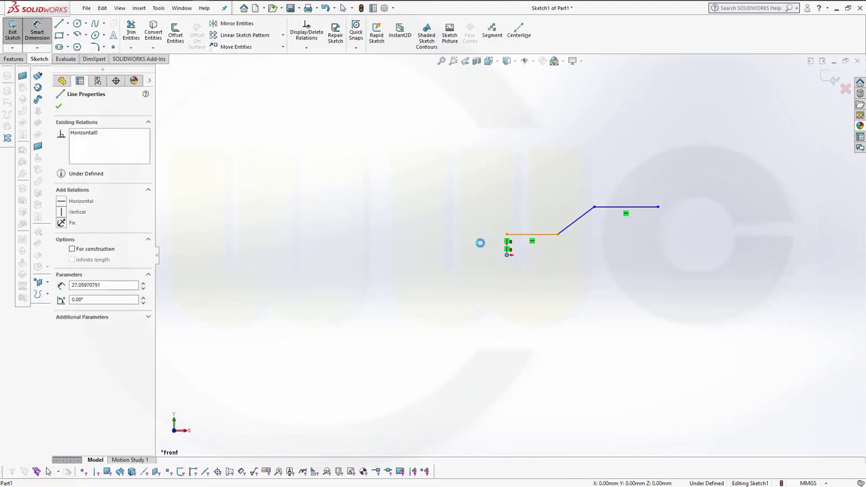
{"action": "left_click", "coordinate": [455, 255]}
{"action": "left_click", "coordinate": [449, 249]}
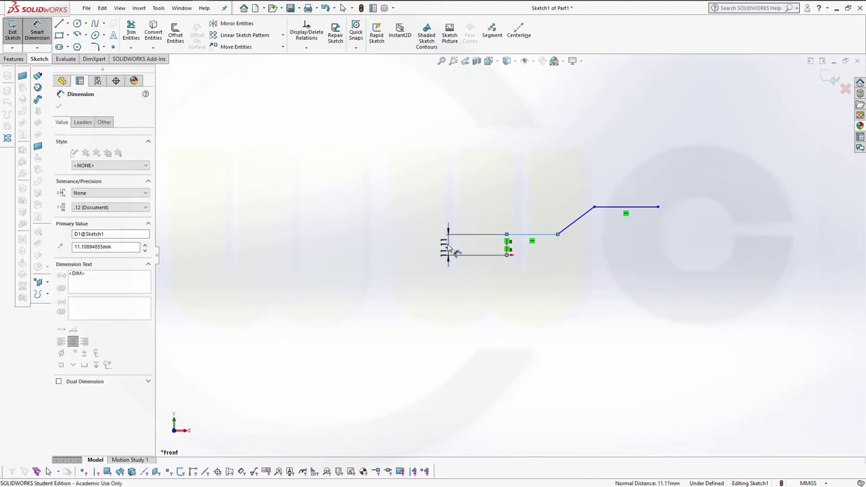
{"action": "type", "text": "14."}
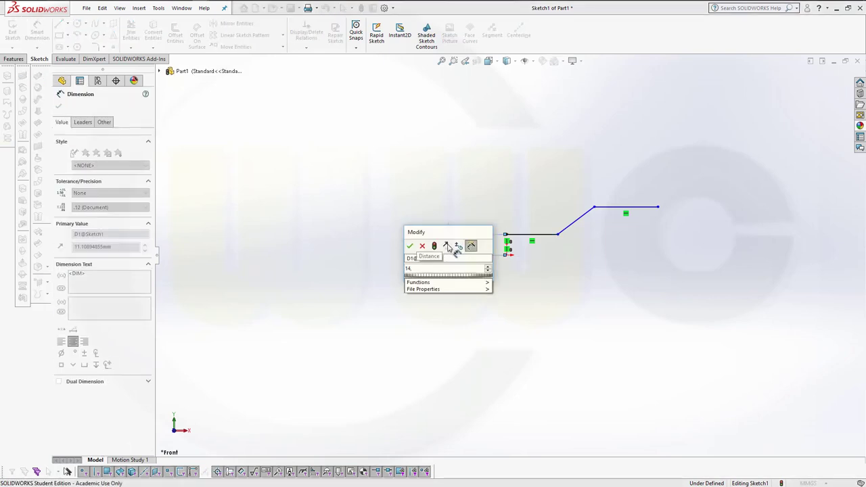
{"action": "type", "text": "5"}
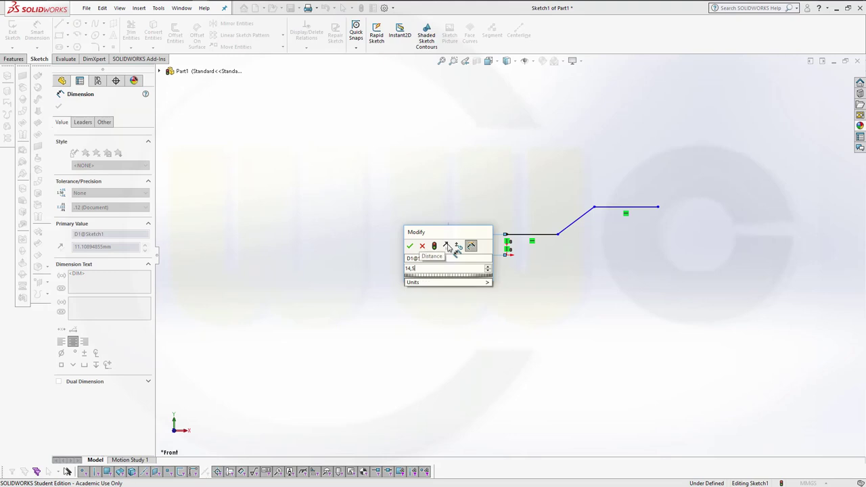
{"action": "key", "text": "Return"}
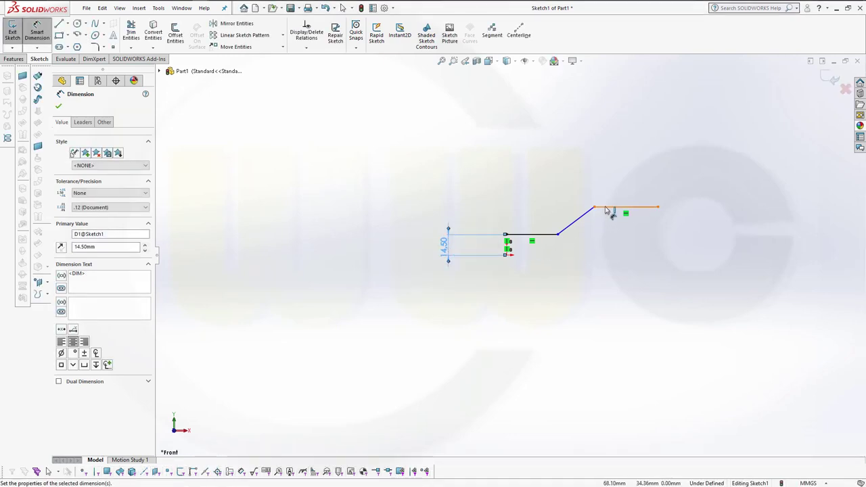
{"action": "left_click", "coordinate": [607, 211]}
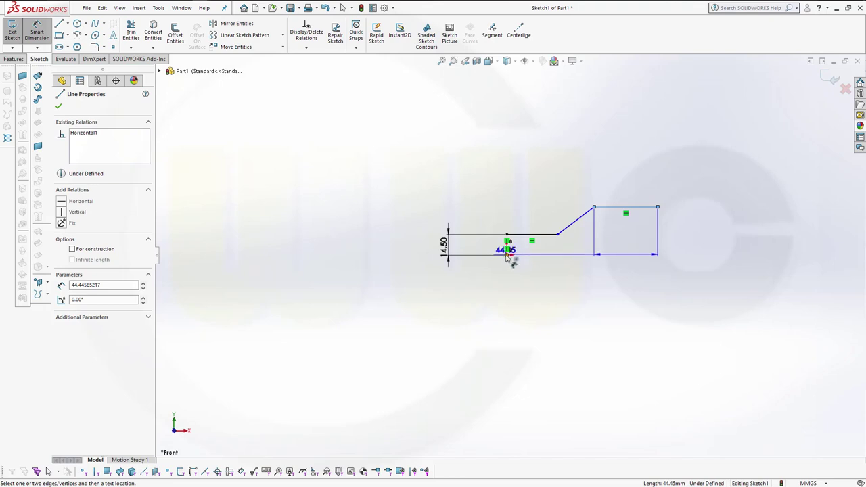
{"action": "left_click", "coordinate": [675, 245]}
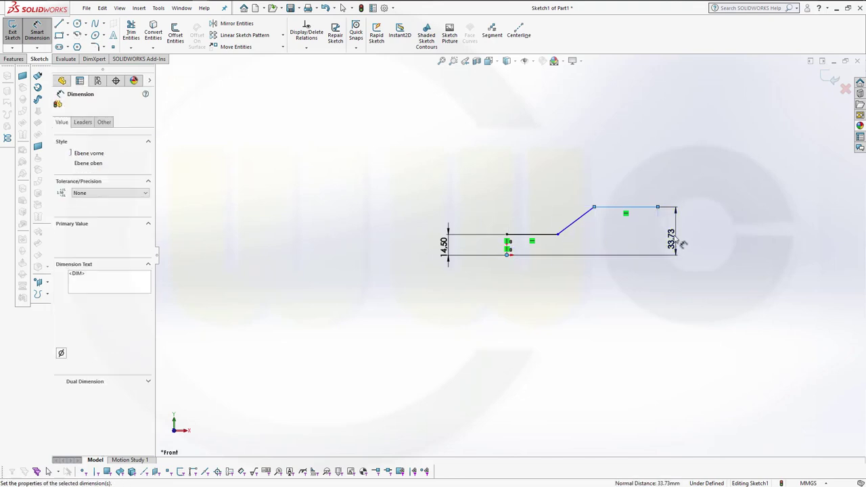
{"action": "type", "text": "29.9"}
{"action": "key", "text": "Return"}
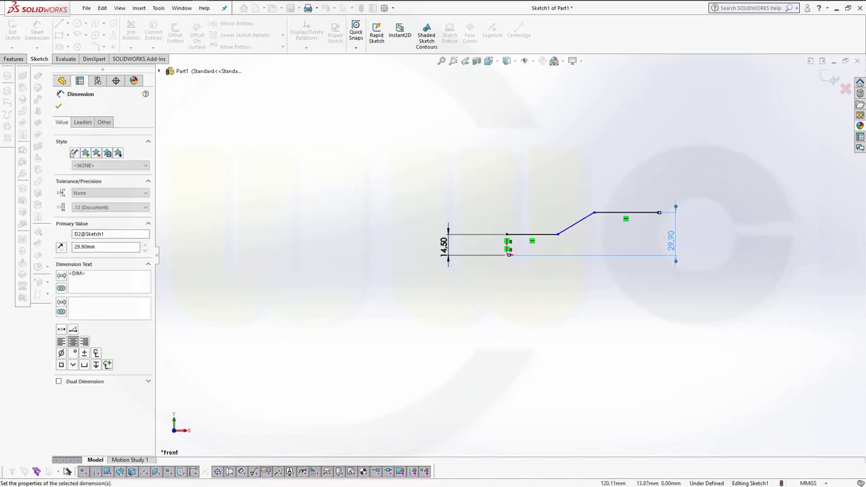
Set the lower horizontal line to 30.00 mm and the upper one to 42.50 mm.
{"action": "left_click", "coordinate": [529, 235]}
{"action": "left_click", "coordinate": [536, 281]}
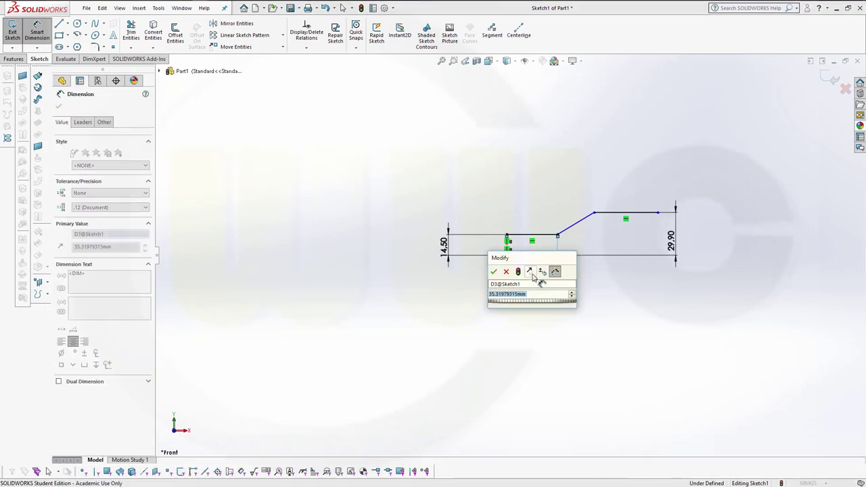
{"action": "type", "text": "30"}
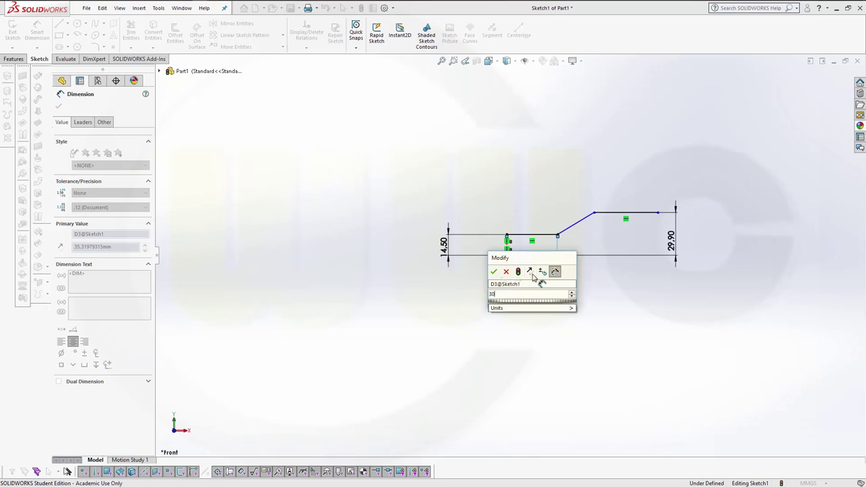
{"action": "key", "text": "Return"}
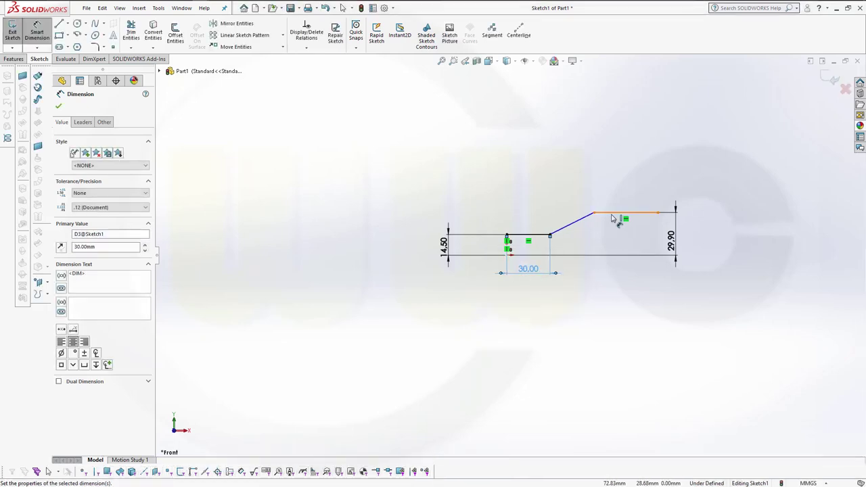
{"action": "left_click", "coordinate": [616, 214]}
{"action": "left_click", "coordinate": [624, 176]}
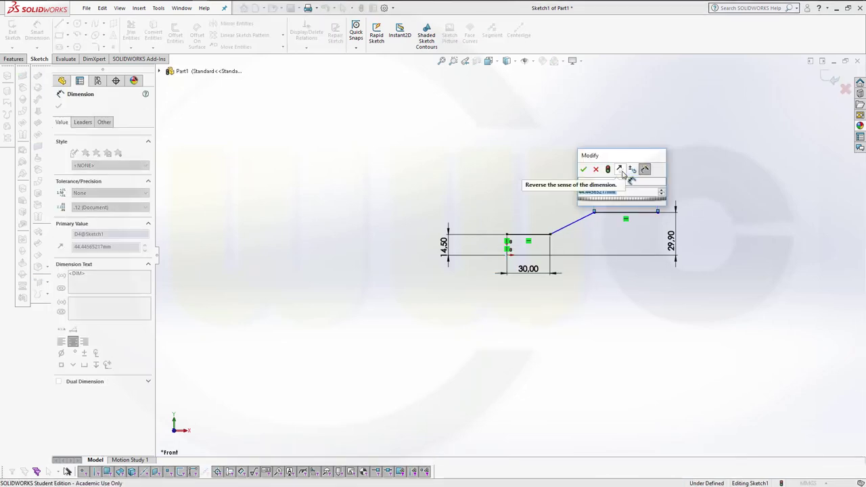
{"action": "type", "text": "4"}
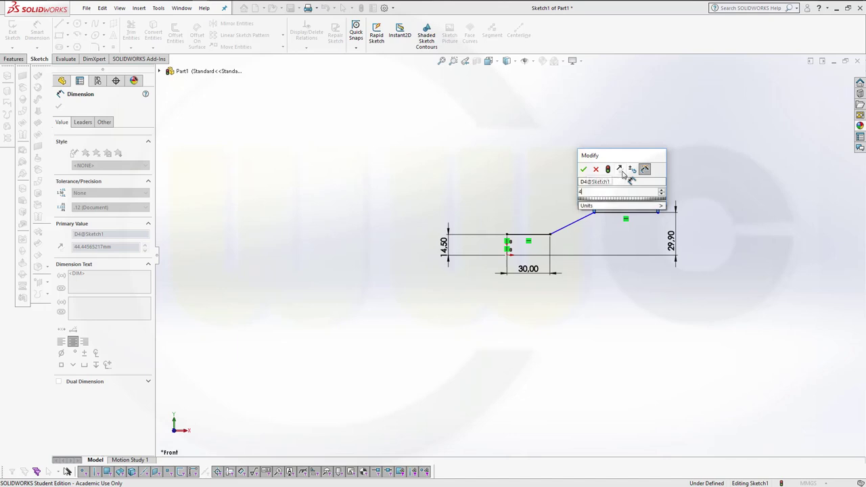
{"action": "type", "text": "2.5"}
{"action": "key", "text": "Return"}
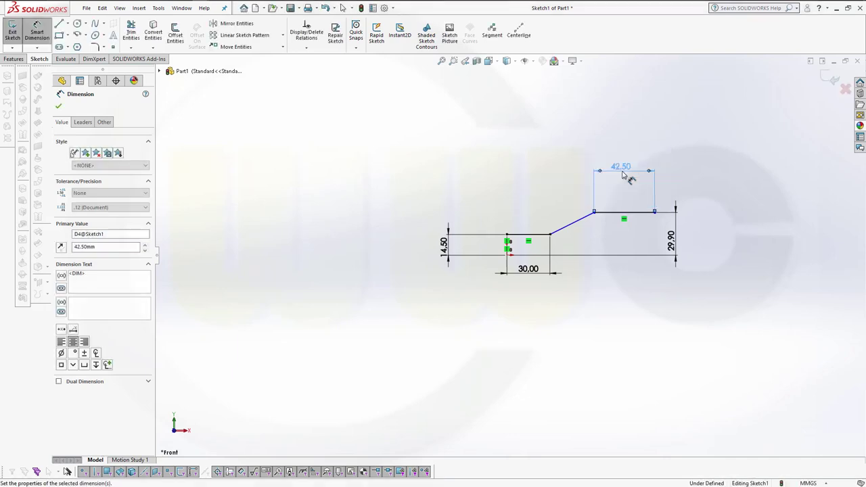
Set the profile's overall width to 82.50 mm, fully defining the sketch.
{"action": "left_click", "coordinate": [507, 235]}
{"action": "left_click", "coordinate": [655, 214]}
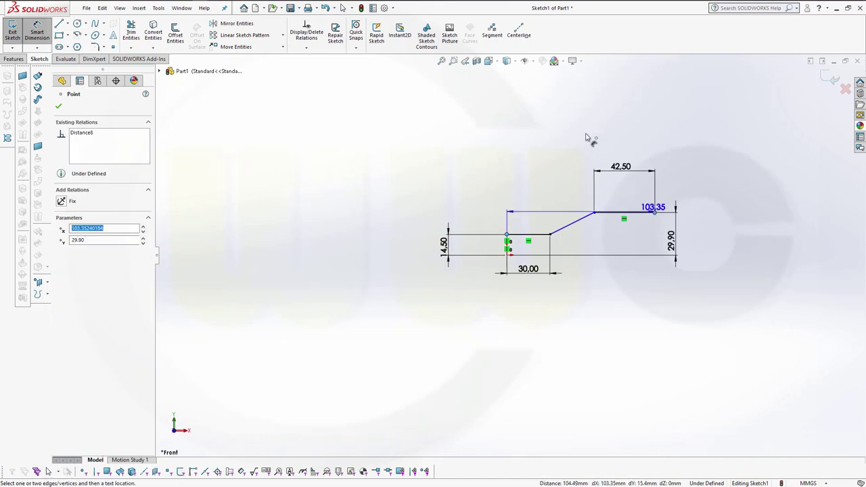
{"action": "left_click", "coordinate": [586, 129]}
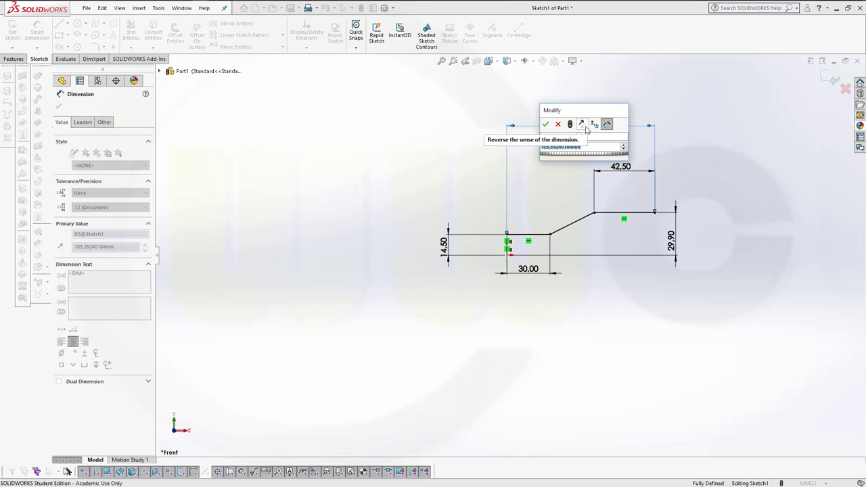
{"action": "type", "text": "82,"}
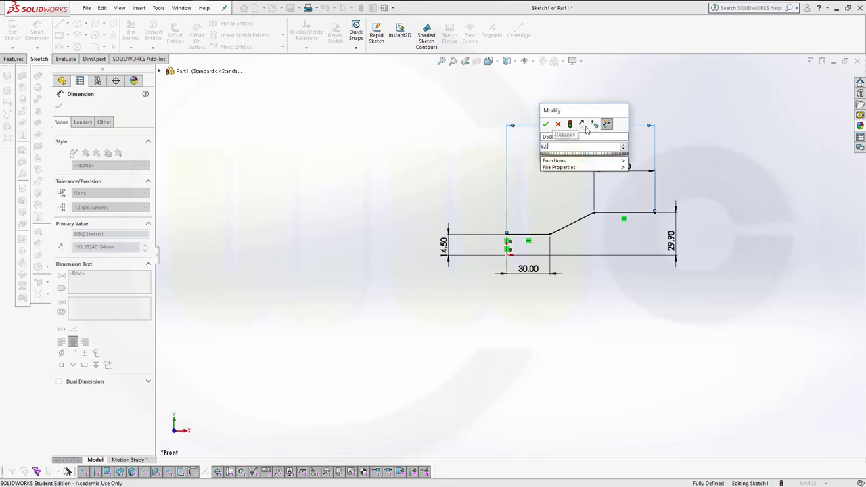
{"action": "type", "text": "5"}
{"action": "key", "text": "Return"}
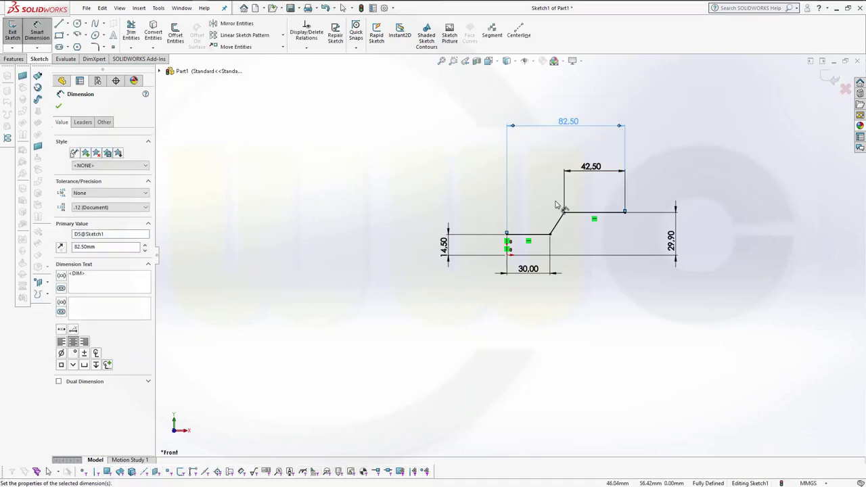
{"action": "scroll", "coordinate": [473, 190], "scroll_direction": "down", "scroll_amount": 3}
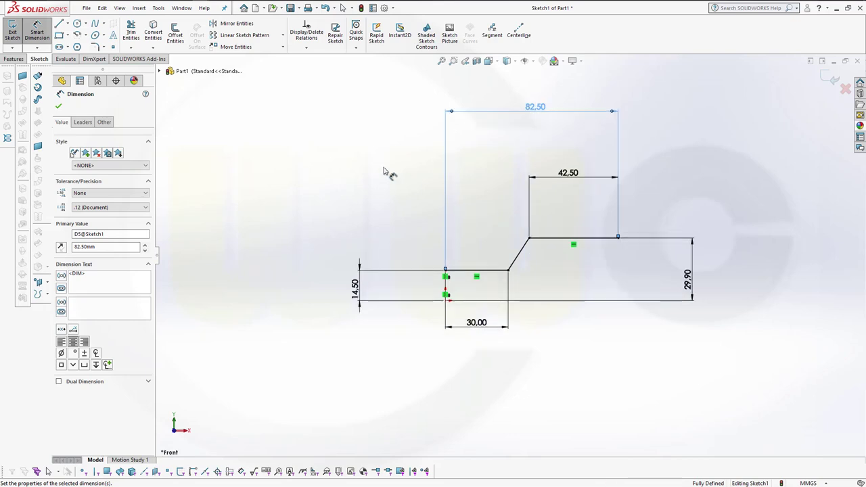
Add R15 sketch fillets at the lower and upper bends of the sloped section.
{"action": "left_click", "coordinate": [97, 47]}
{"action": "type", "text": "1"}
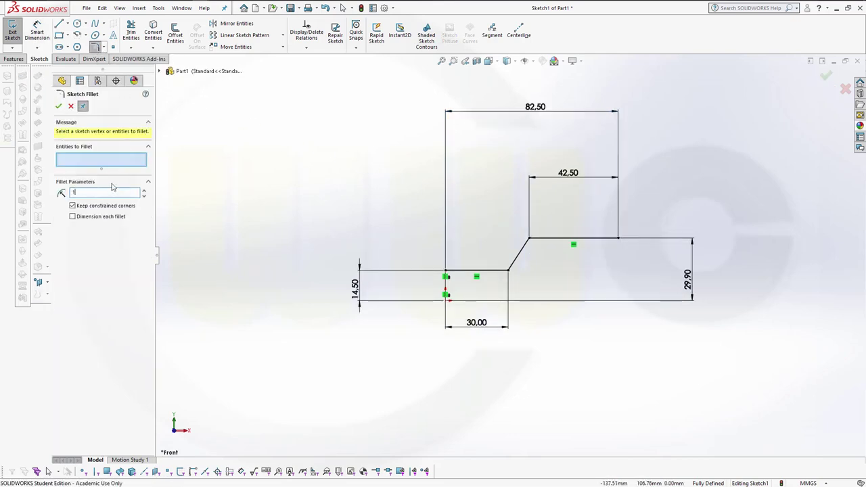
{"action": "type", "text": "5"}
{"action": "key", "text": "Tab"}
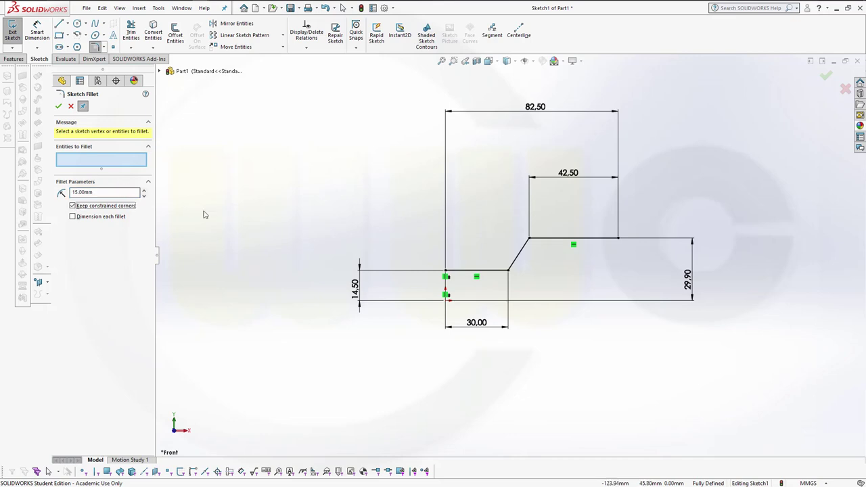
{"action": "left_click", "coordinate": [502, 271]}
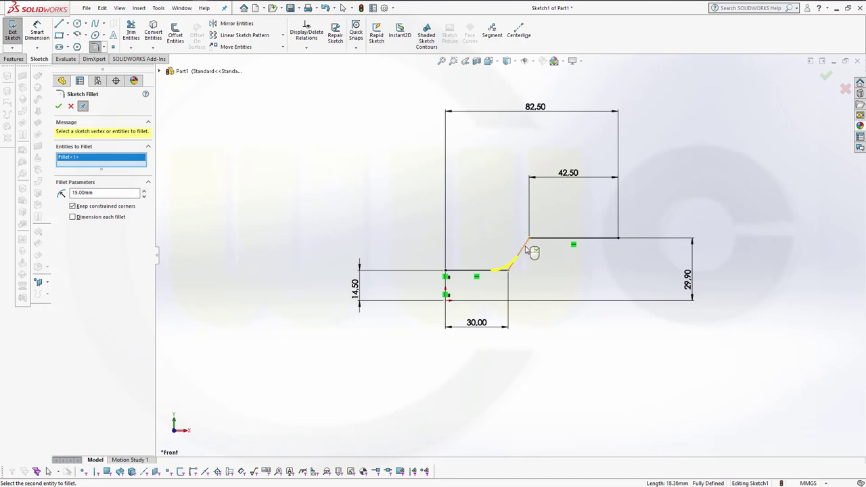
{"action": "left_click", "coordinate": [529, 249]}
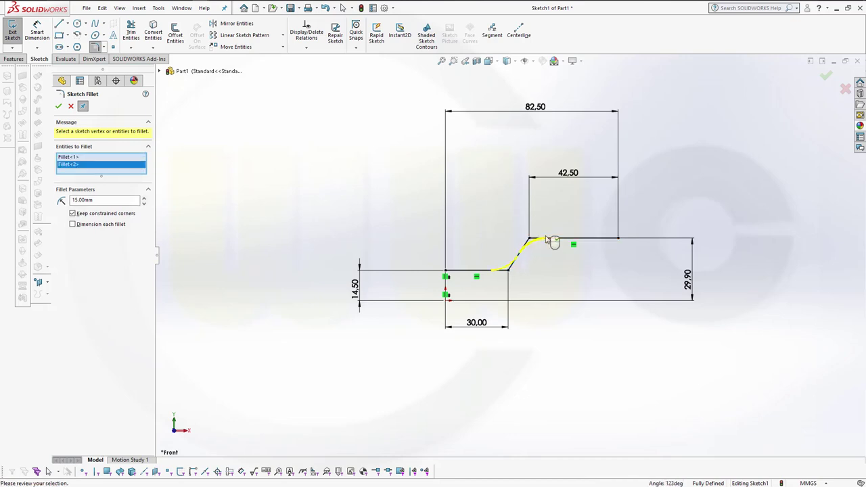
{"action": "left_click", "coordinate": [59, 106]}
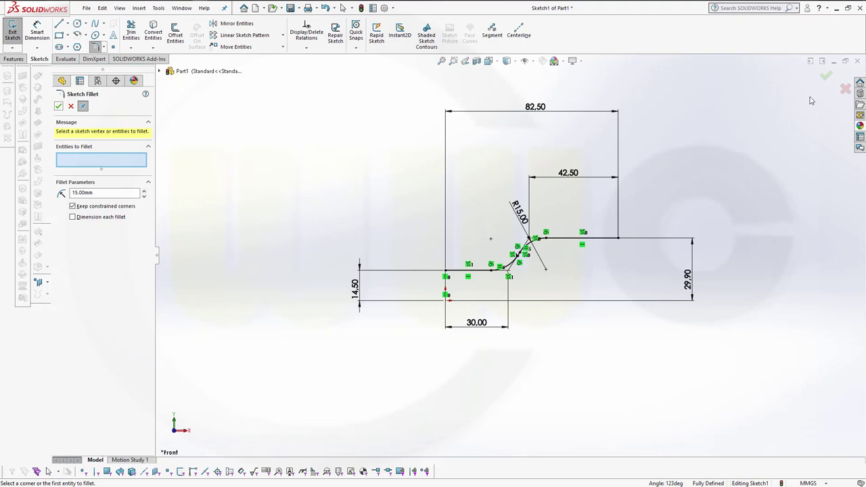
{"action": "left_click", "coordinate": [58, 106]}
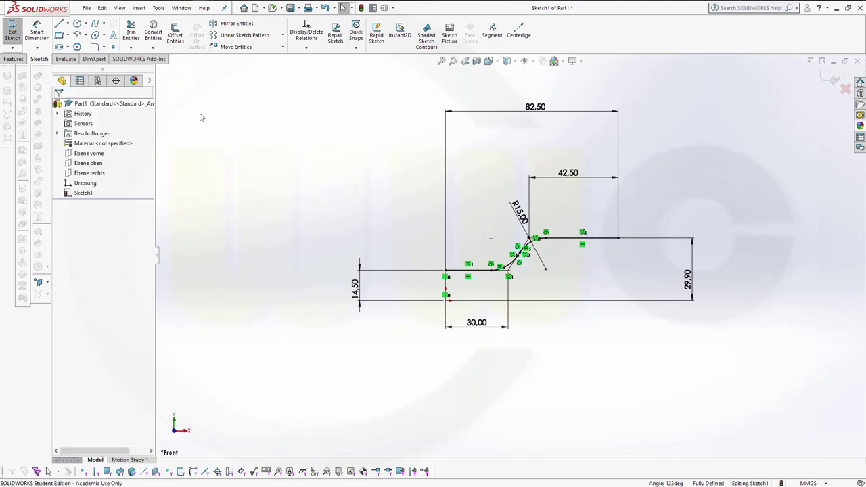
Exit Sketch1 with its filleted profile and clear the selection.
{"action": "left_click", "coordinate": [833, 80]}
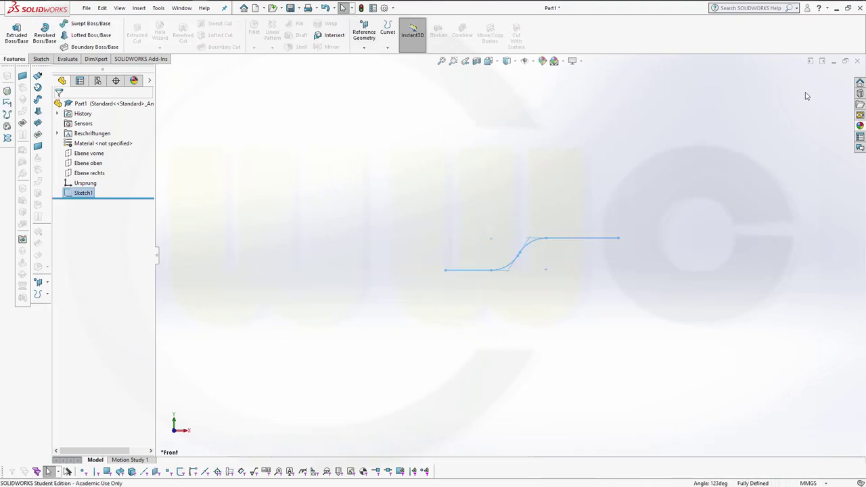
{"action": "scroll", "coordinate": [546, 267], "scroll_direction": "down", "scroll_amount": 2}
{"action": "scroll", "coordinate": [535, 264], "scroll_direction": "down", "scroll_amount": 3}
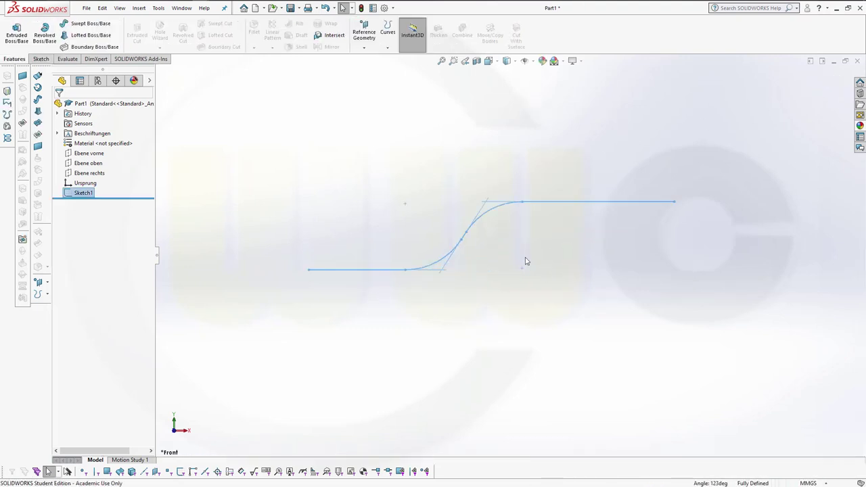
{"action": "left_click", "coordinate": [387, 167]}
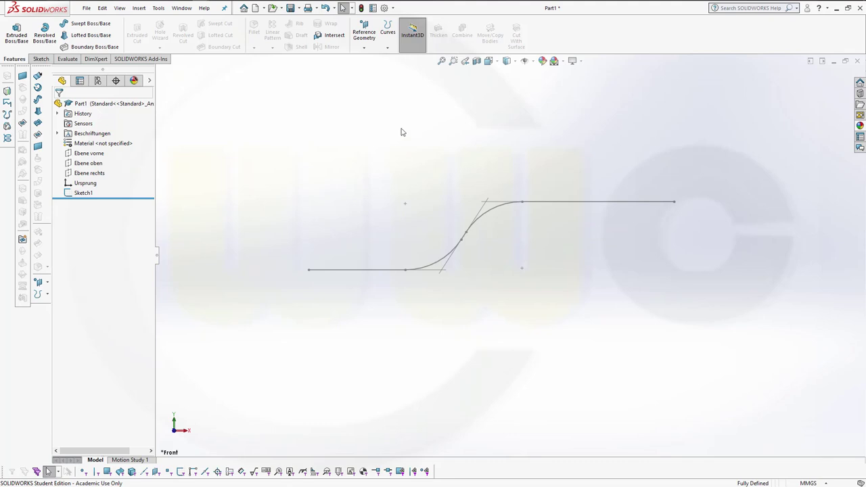
{"action": "left_click", "coordinate": [17, 32]}
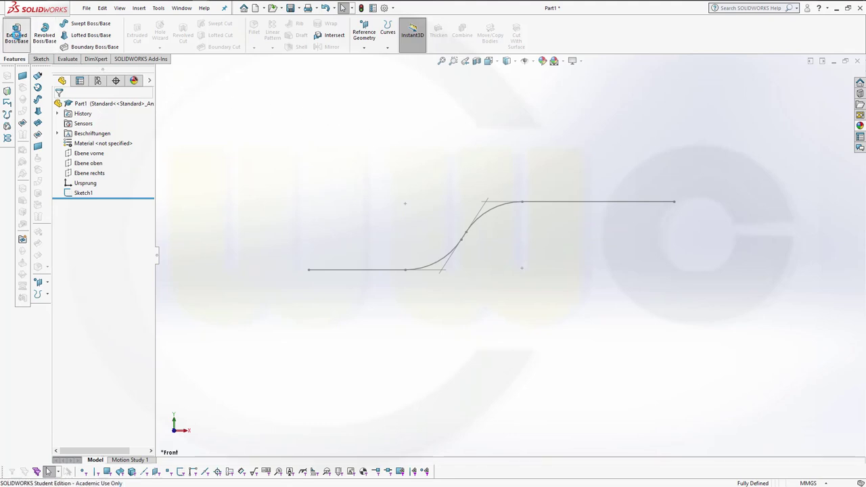
Extrude Sketch1 70 mm mid-plane as a 7.5 mm thin-wall feature.
{"action": "left_click", "coordinate": [375, 271]}
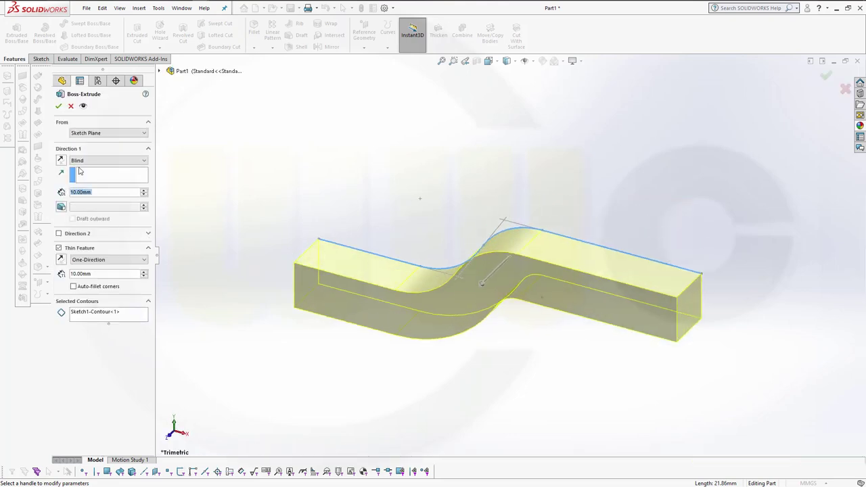
{"action": "left_click", "coordinate": [144, 160]}
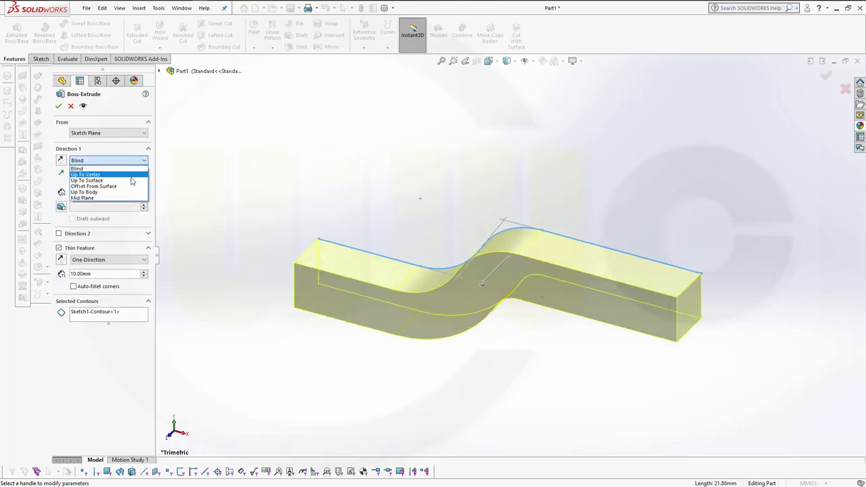
{"action": "left_click", "coordinate": [122, 199]}
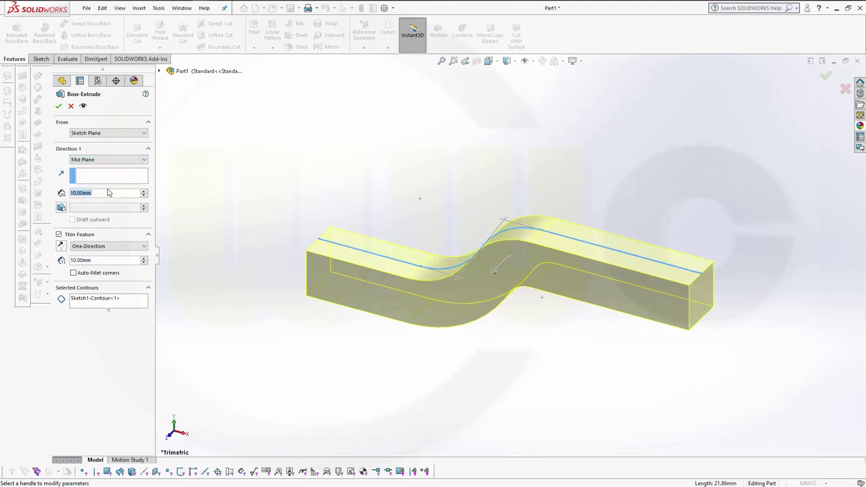
{"action": "type", "text": "70"}
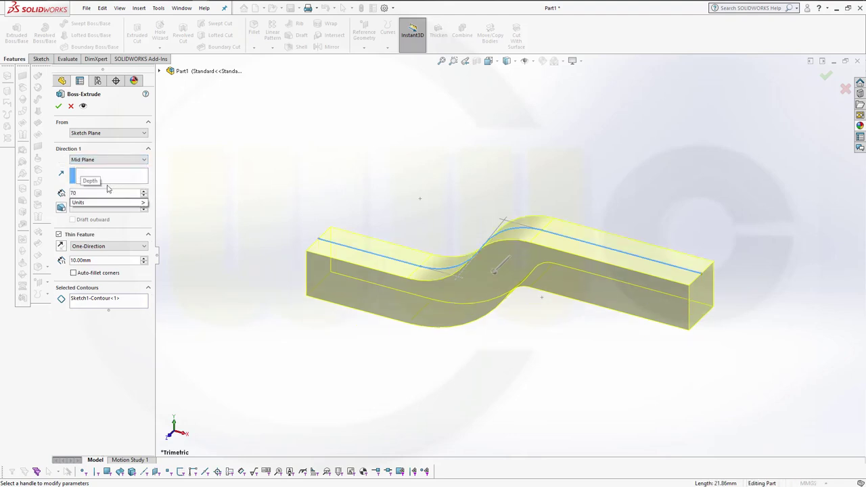
{"action": "key", "text": "Return"}
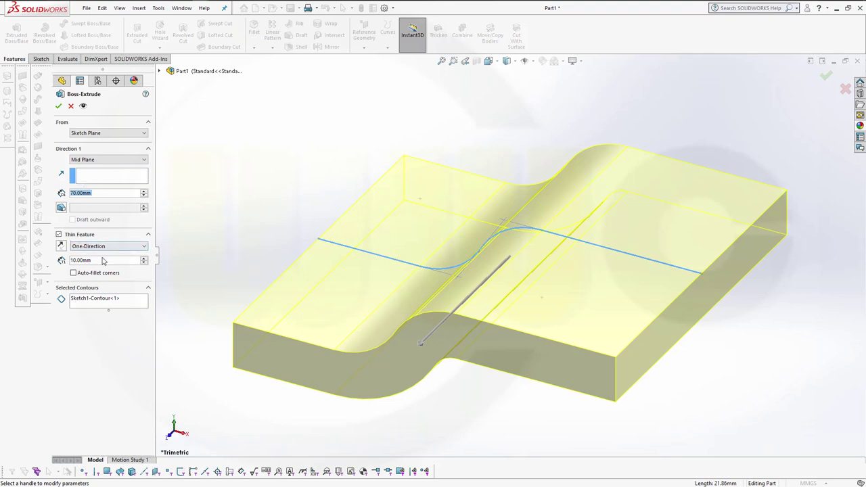
{"action": "mouse_move", "coordinate": [314, 256]}
{"action": "middle_mouse_down"}
{"action": "mouse_move", "coordinate": [381, 238]}
{"action": "mouse_move", "coordinate": [385, 203]}
{"action": "mouse_move", "coordinate": [413, 194]}
{"action": "mouse_move", "coordinate": [401, 205]}
{"action": "middle_mouse_up"}
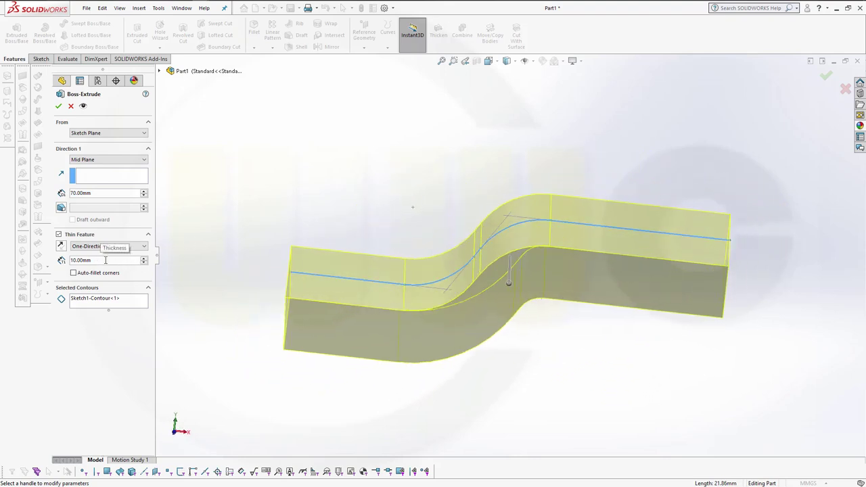
{"action": "left_click_drag", "start_coordinate": [96, 262], "coordinate": [46, 259]}
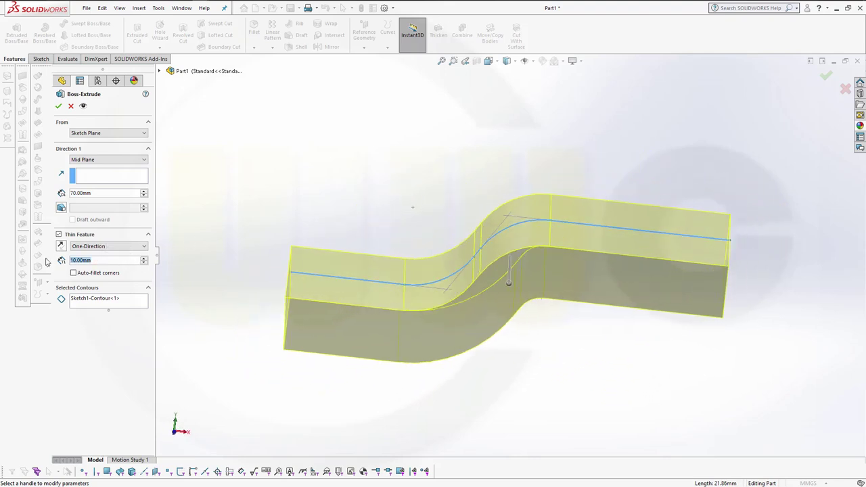
{"action": "type", "text": "7,5"}
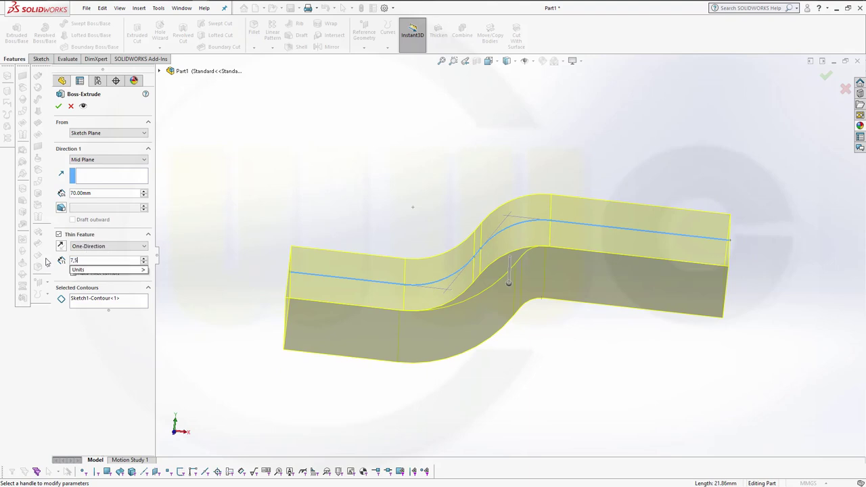
{"action": "key", "text": "Return"}
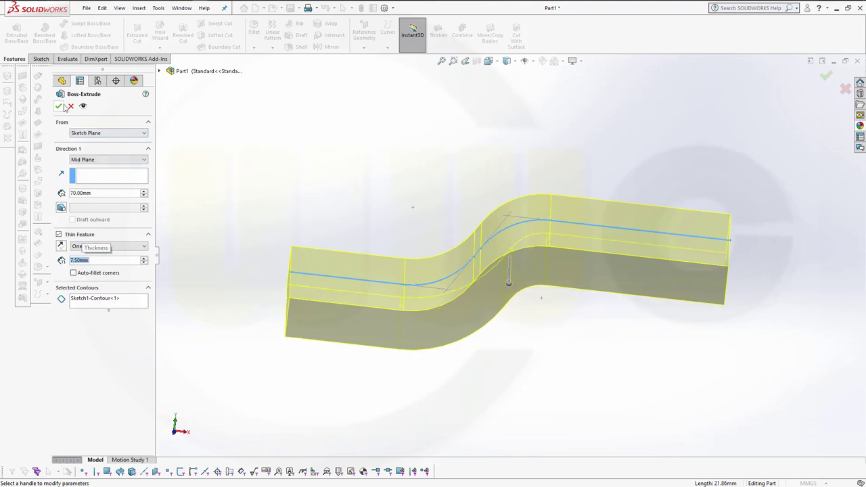
{"action": "left_click", "coordinate": [58, 106]}
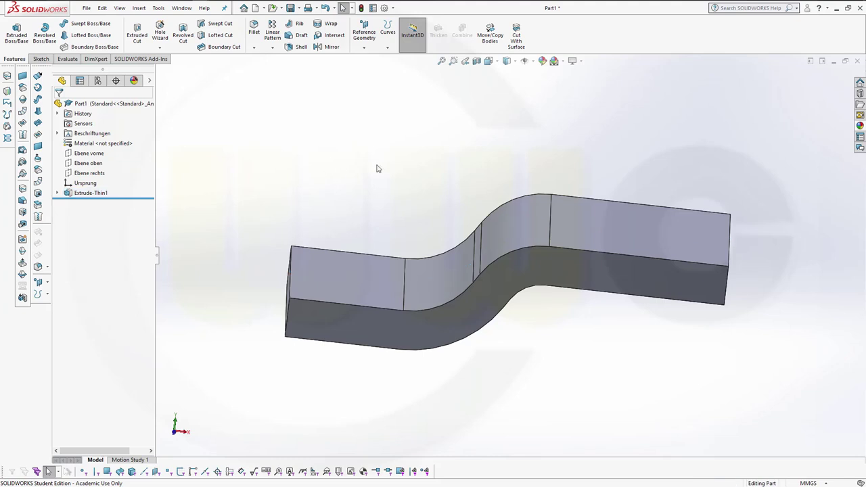
Open Sketch2 on Ebene oben and view the plane face-on (Normal To).
{"action": "mouse_move", "coordinate": [389, 162]}
{"action": "middle_mouse_down"}
{"action": "mouse_move", "coordinate": [392, 199]}
{"action": "mouse_move", "coordinate": [389, 186]}
{"action": "middle_mouse_up"}
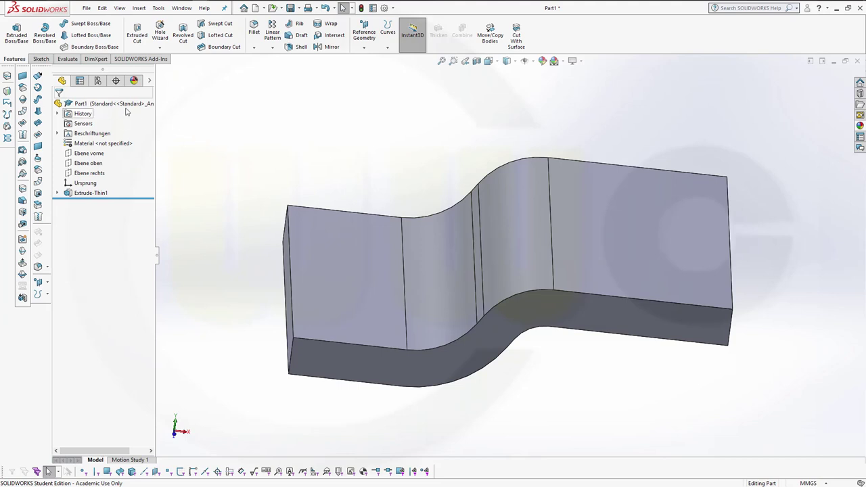
{"action": "left_click", "coordinate": [99, 165]}
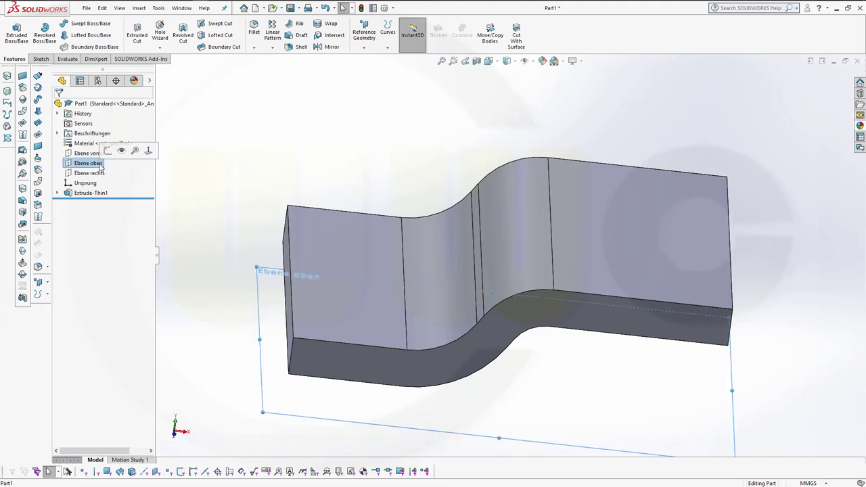
{"action": "left_click", "coordinate": [108, 151]}
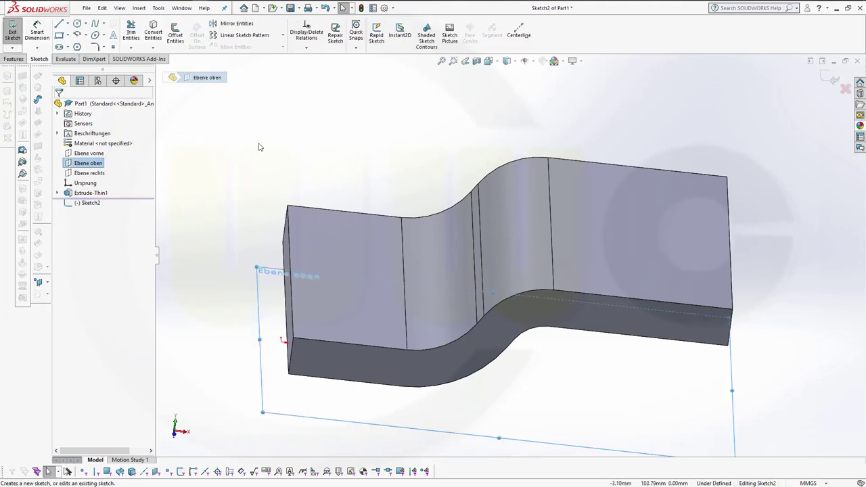
{"action": "key", "text": "space"}
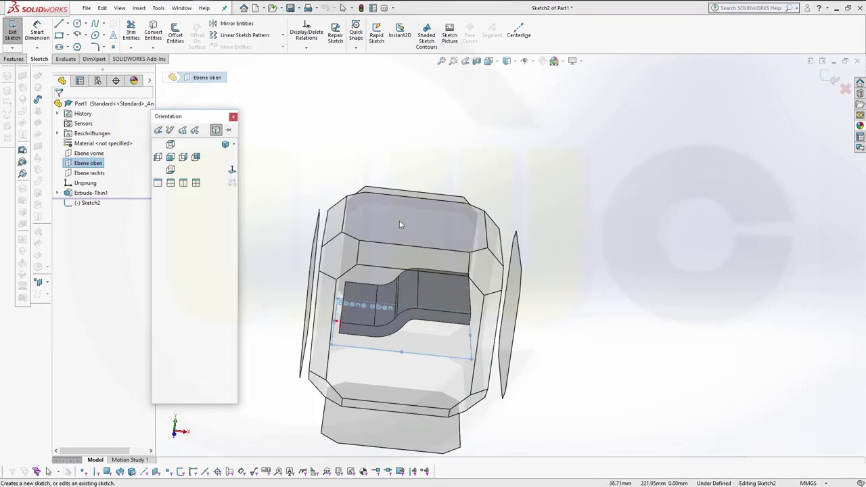
{"action": "left_click", "coordinate": [435, 169]}
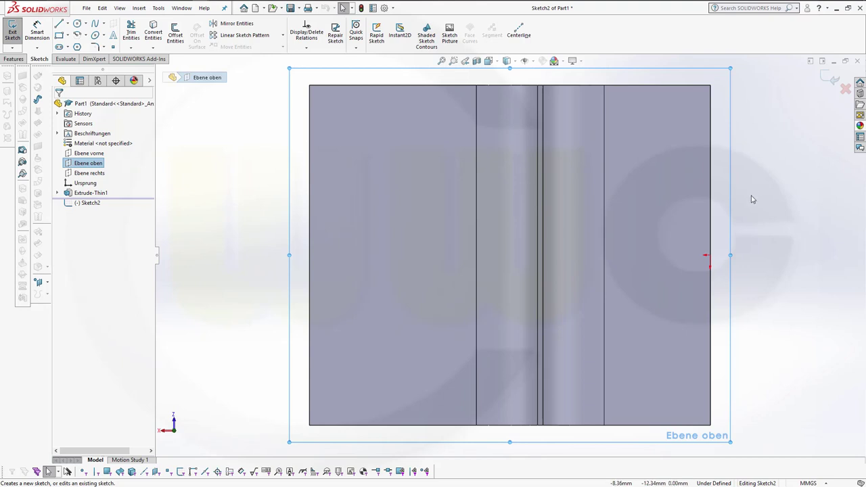
{"action": "key", "text": "space"}
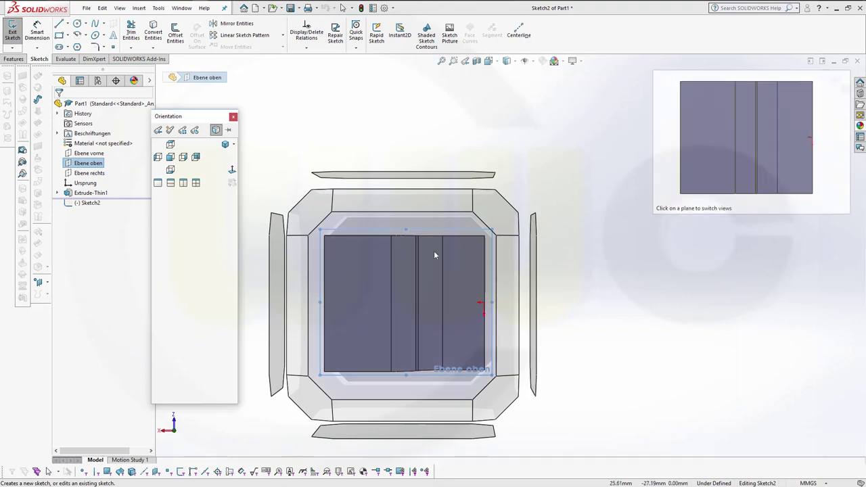
{"action": "left_click", "coordinate": [383, 268]}
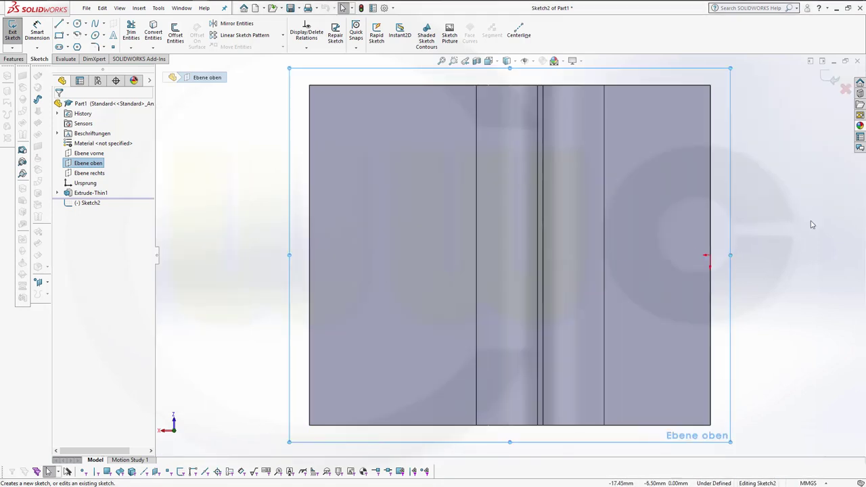
{"action": "scroll", "coordinate": [744, 176], "scroll_direction": "up", "scroll_amount": 1}
{"action": "scroll", "coordinate": [596, 101], "scroll_direction": "down", "scroll_amount": 1}
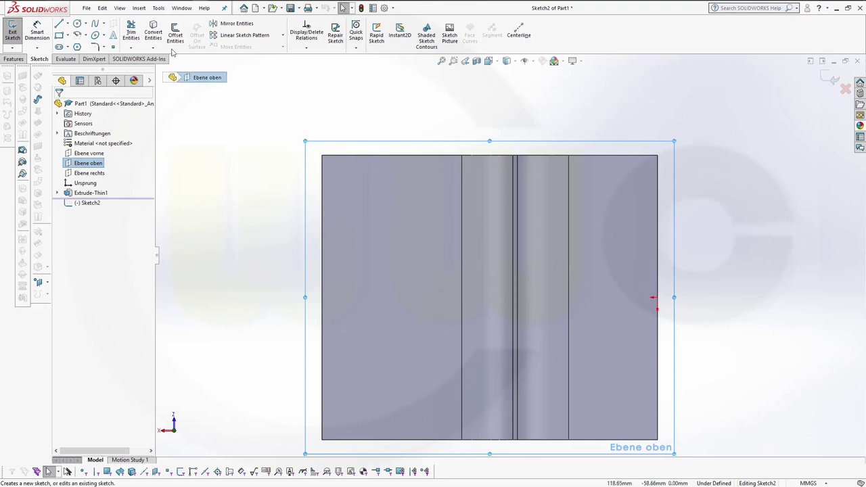
{"action": "left_click", "coordinate": [153, 32]}
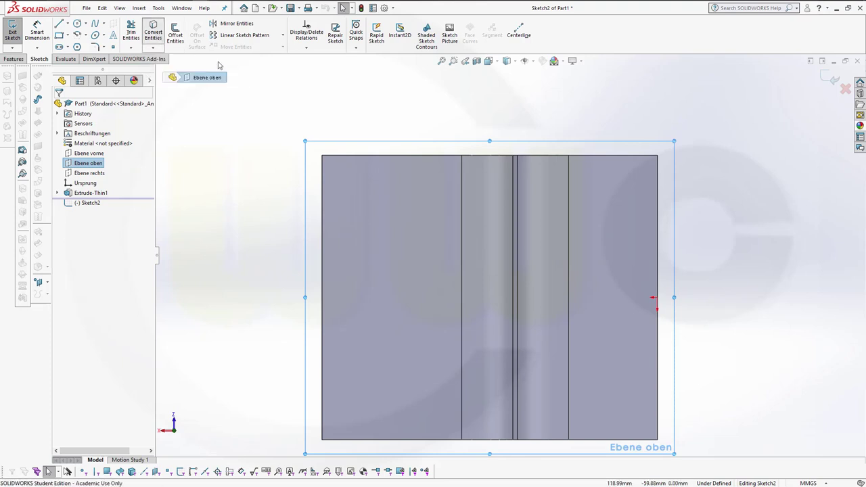
Convert the four bend edges of the strap into sketch lines.
{"action": "left_click", "coordinate": [463, 190]}
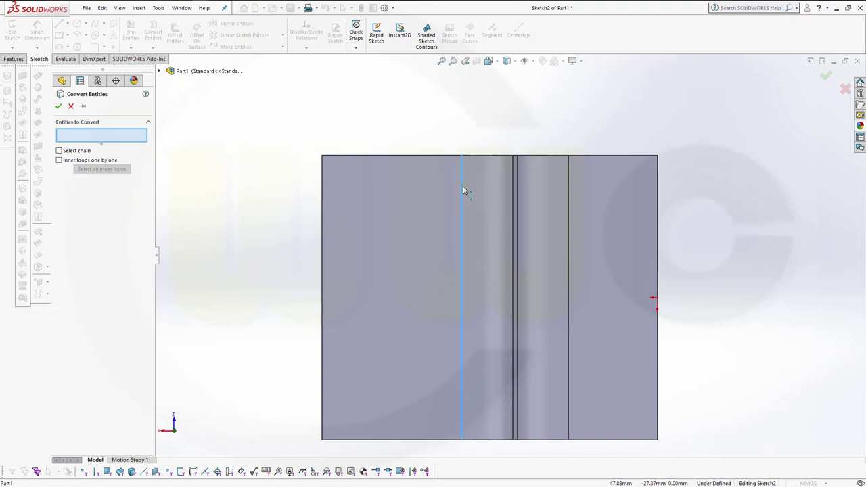
{"action": "left_click", "coordinate": [514, 208]}
{"action": "left_click", "coordinate": [519, 216]}
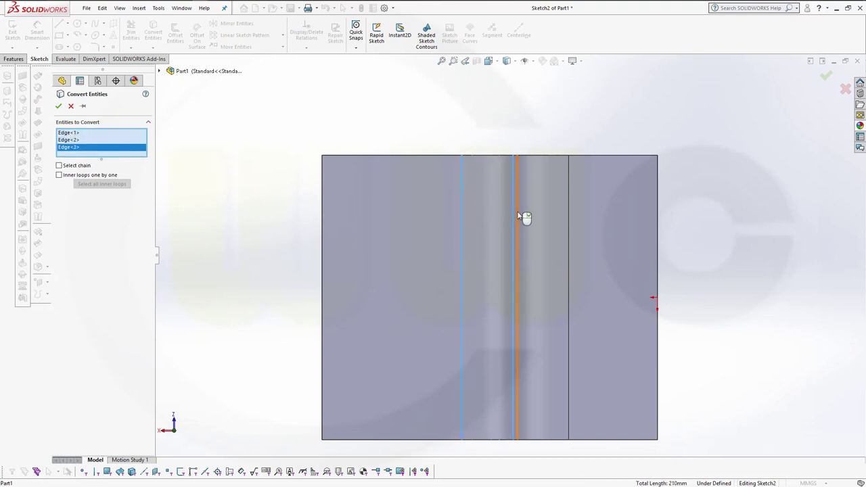
{"action": "left_click", "coordinate": [569, 214]}
{"action": "mouse_move", "coordinate": [506, 114]}
{"action": "middle_mouse_down"}
{"action": "mouse_move", "coordinate": [509, 300]}
{"action": "mouse_move", "coordinate": [506, 181]}
{"action": "middle_mouse_up"}
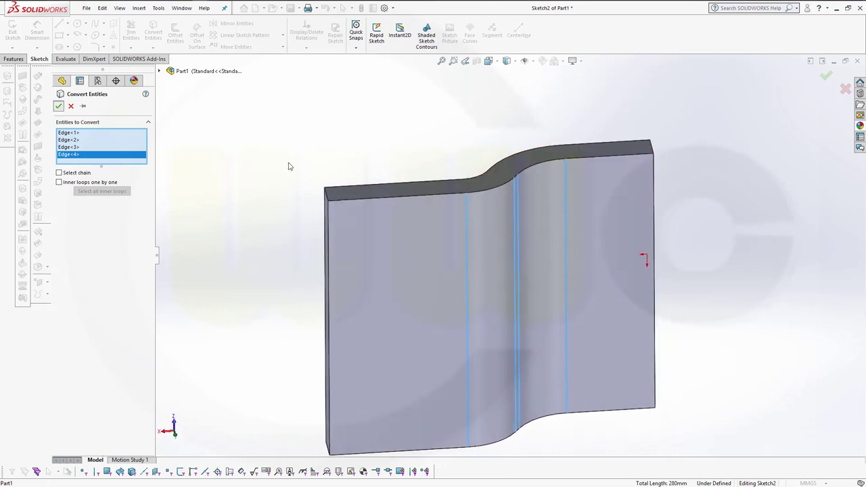
{"action": "key", "text": "Return"}
Make the projected lines Line5–Line8 construction geometry.
{"action": "mouse_move", "coordinate": [288, 166]}
{"action": "middle_mouse_down"}
{"action": "mouse_move", "coordinate": [331, 219]}
{"action": "mouse_move", "coordinate": [343, 312]}
{"action": "mouse_move", "coordinate": [358, 304]}
{"action": "mouse_move", "coordinate": [339, 329]}
{"action": "mouse_move", "coordinate": [347, 262]}
{"action": "middle_mouse_up"}
{"action": "mouse_move", "coordinate": [382, 199]}
{"action": "left_mouse_down"}
{"action": "mouse_move", "coordinate": [572, 209]}
{"action": "mouse_move", "coordinate": [399, 187]}
{"action": "left_mouse_up"}
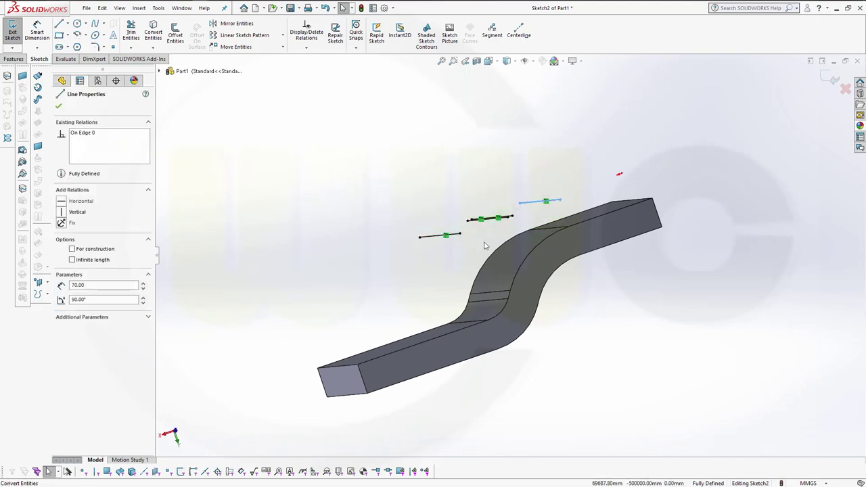
{"action": "left_click_drag", "start_coordinate": [509, 235], "coordinate": [423, 169]}
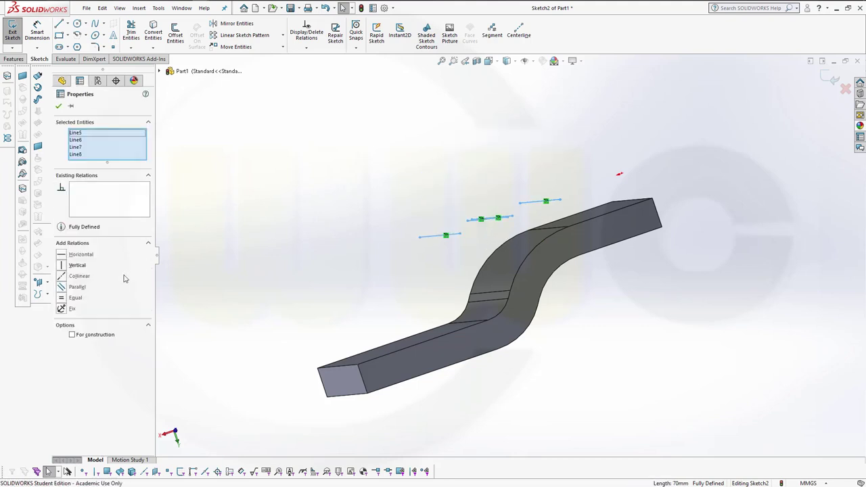
{"action": "left_click", "coordinate": [74, 337]}
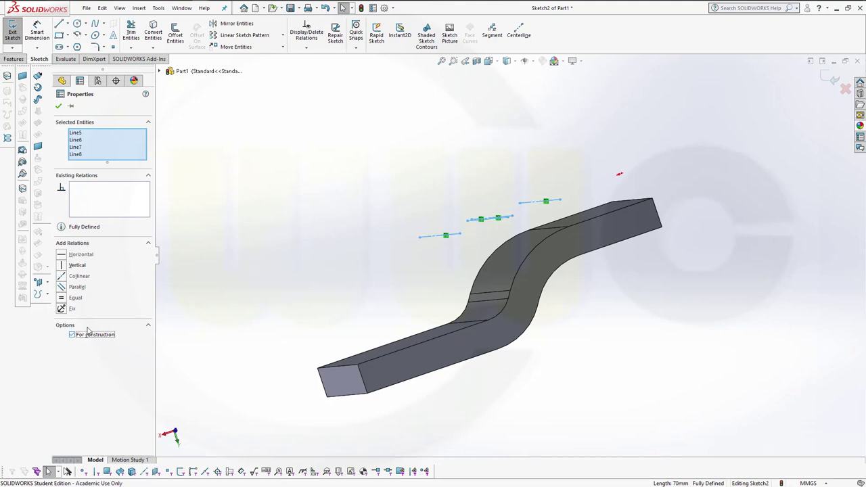
{"action": "middle_click_drag", "start_coordinate": [448, 209], "coordinate": [440, 264]}
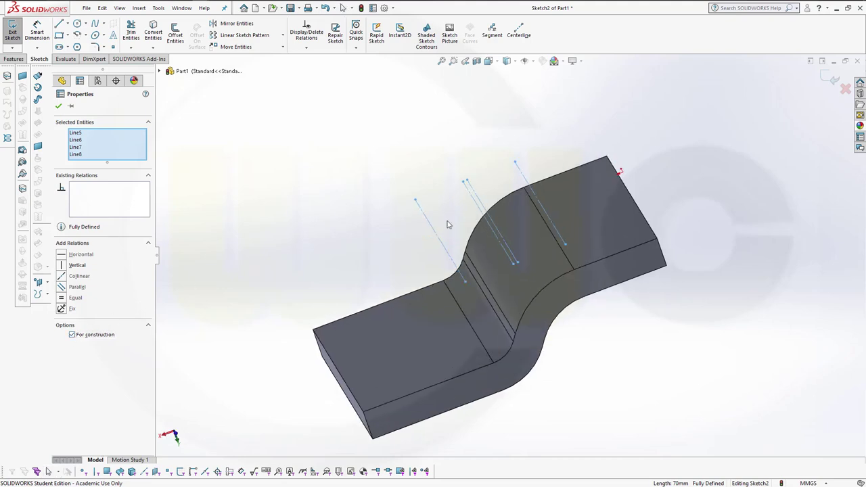
{"action": "left_click", "coordinate": [58, 107]}
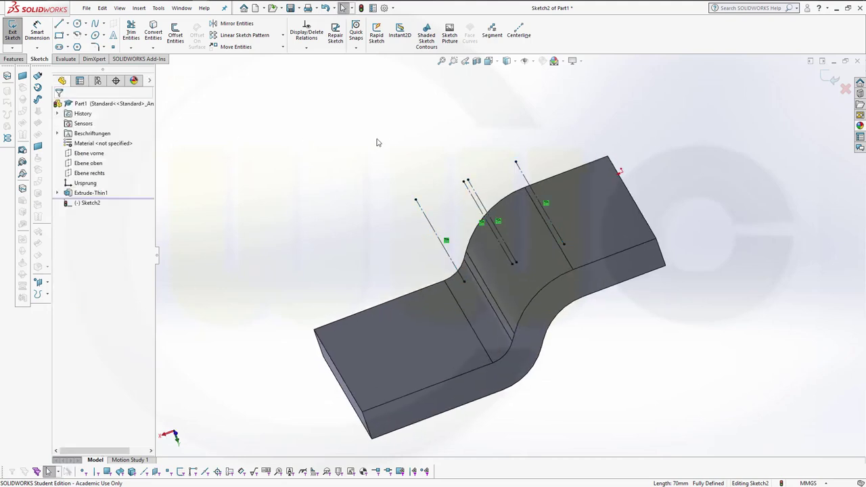
{"action": "key", "text": "space"}
Switch to the Top view and zoom to fit the whole strap.
{"action": "left_click", "coordinate": [400, 228]}
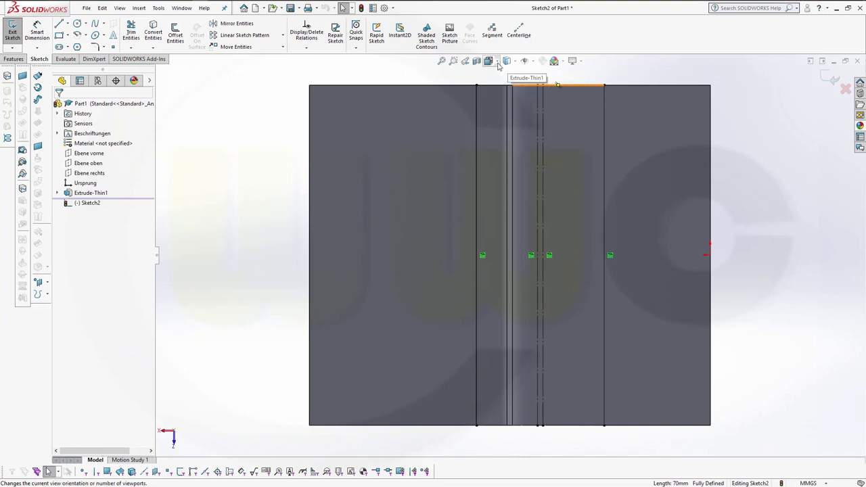
{"action": "left_click", "coordinate": [497, 62]}
{"action": "left_click", "coordinate": [503, 88]}
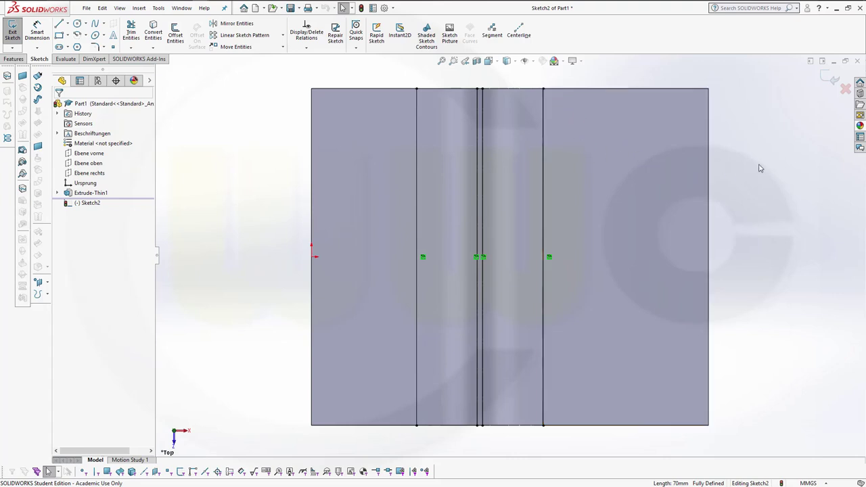
{"action": "key", "text": "f"}
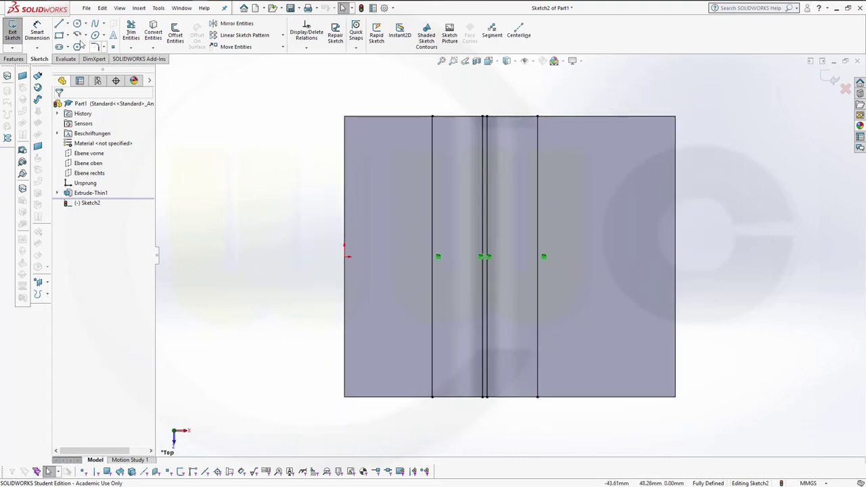
Draw a closed eight-line outline, wide at left, narrowing through two angled sides to the right.
{"action": "left_click", "coordinate": [59, 23]}
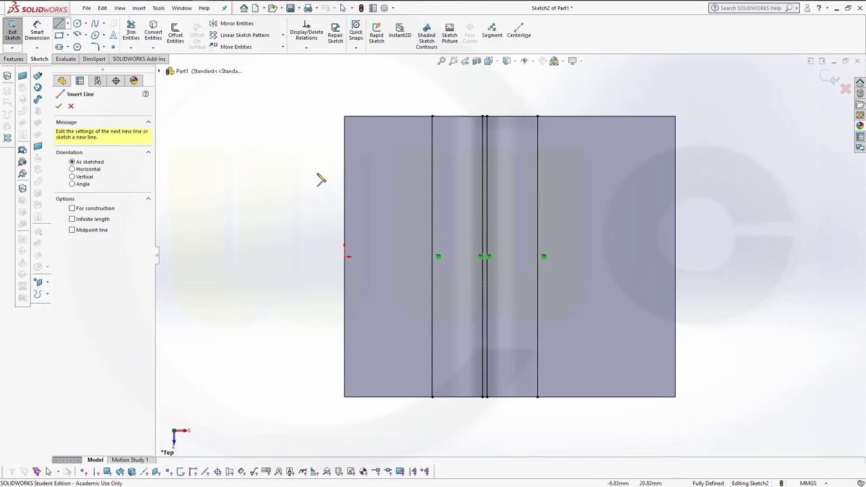
{"action": "left_click", "coordinate": [323, 145]}
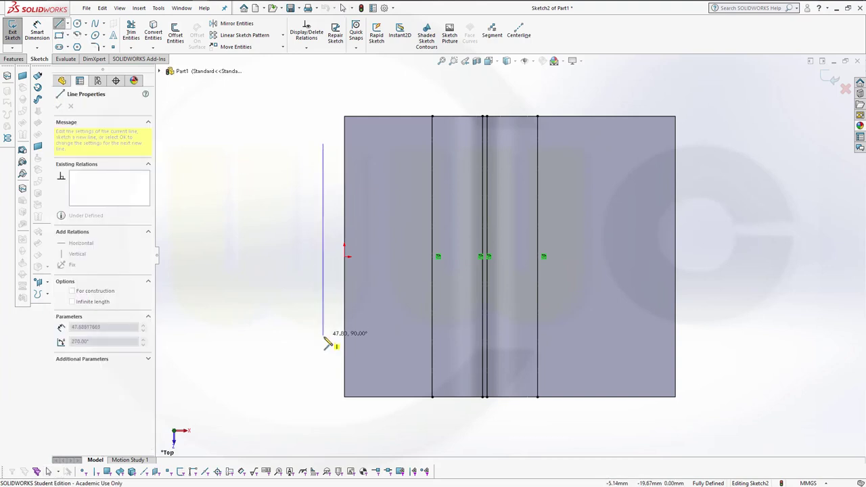
{"action": "left_click", "coordinate": [323, 358]}
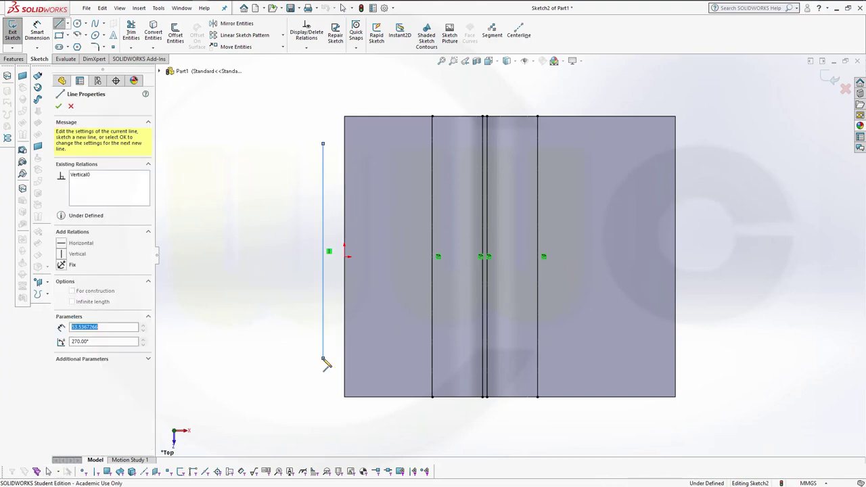
{"action": "left_click", "coordinate": [412, 358]}
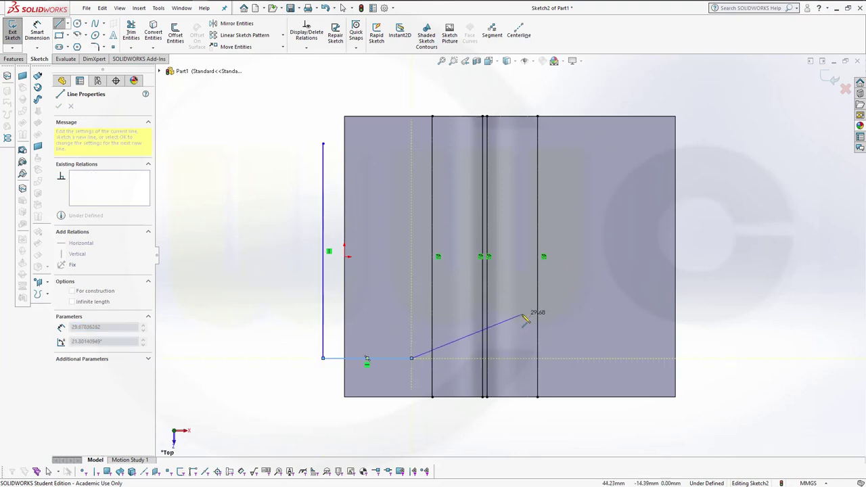
{"action": "left_click", "coordinate": [548, 308]}
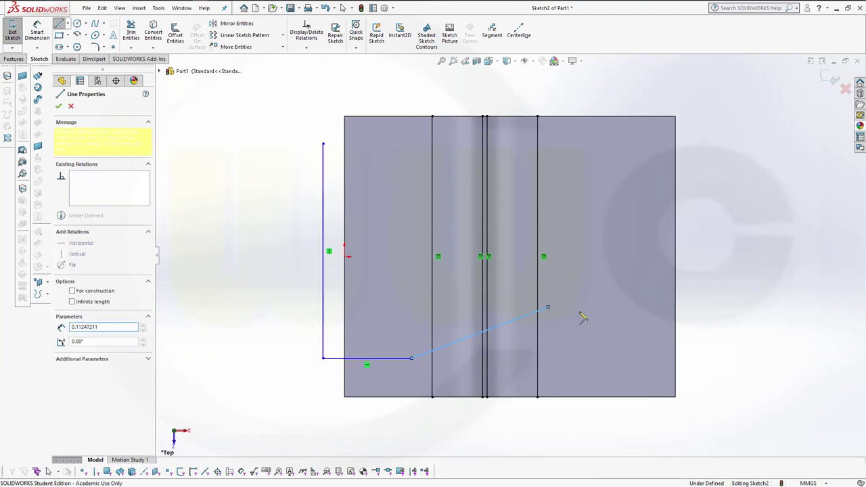
{"action": "left_click", "coordinate": [697, 307]}
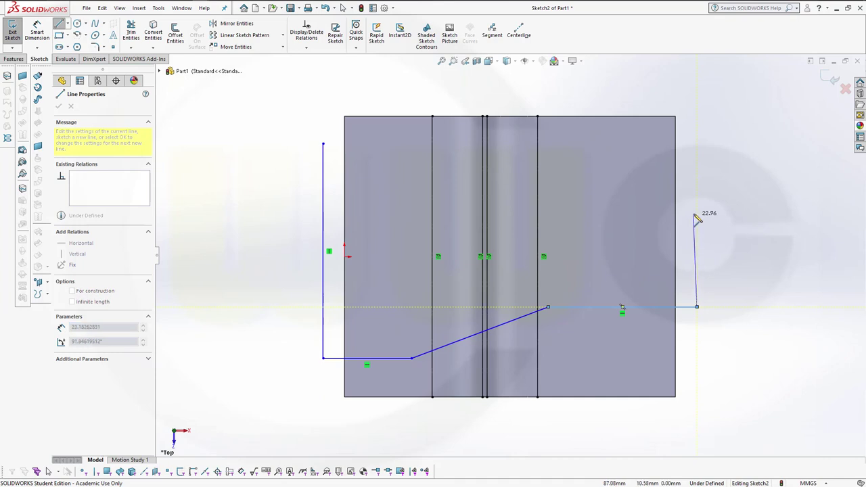
{"action": "left_click", "coordinate": [697, 209]}
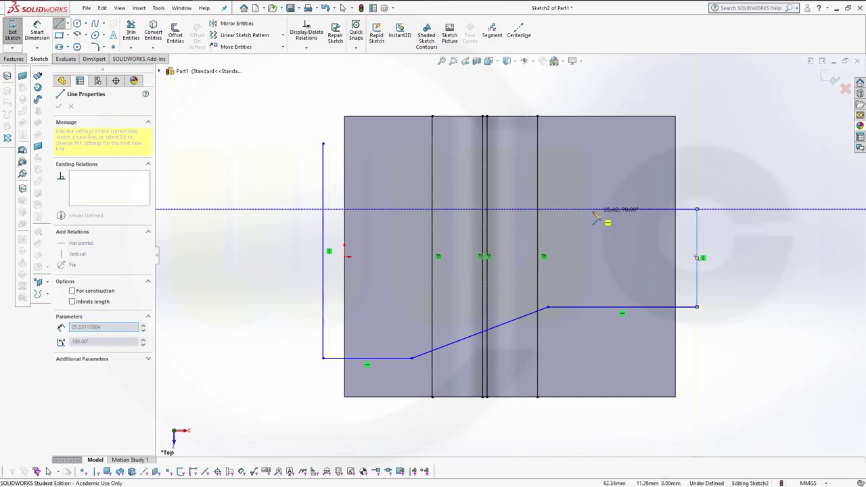
{"action": "left_click", "coordinate": [548, 209]}
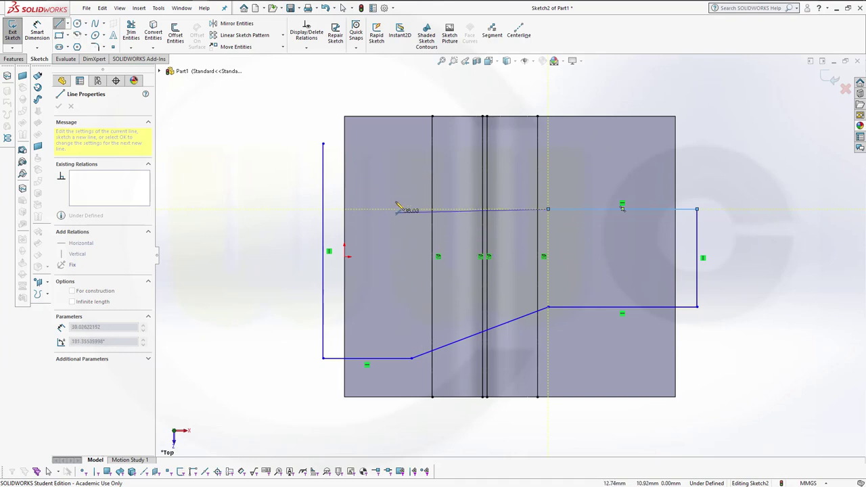
{"action": "left_click", "coordinate": [412, 145]}
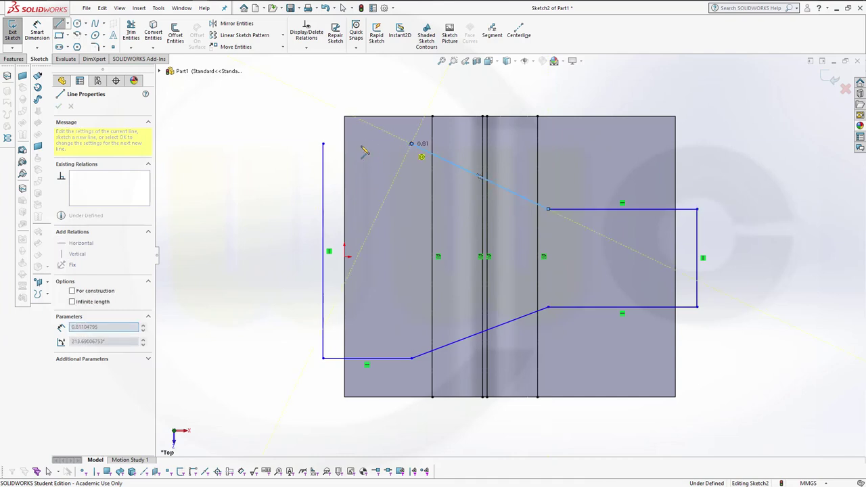
{"action": "left_click", "coordinate": [323, 144]}
{"action": "key", "text": "Escape"}
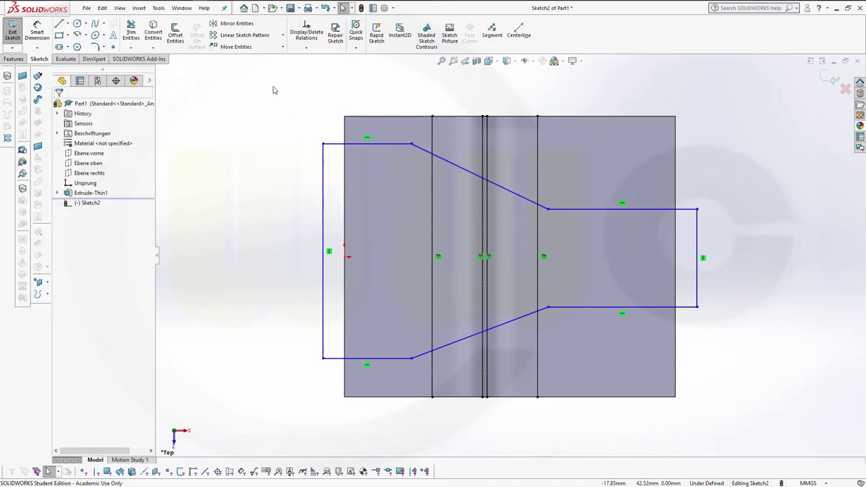
Dimension the outline's left vertical side at 65 mm and its right vertical side at 45 mm.
{"action": "left_click", "coordinate": [37, 34]}
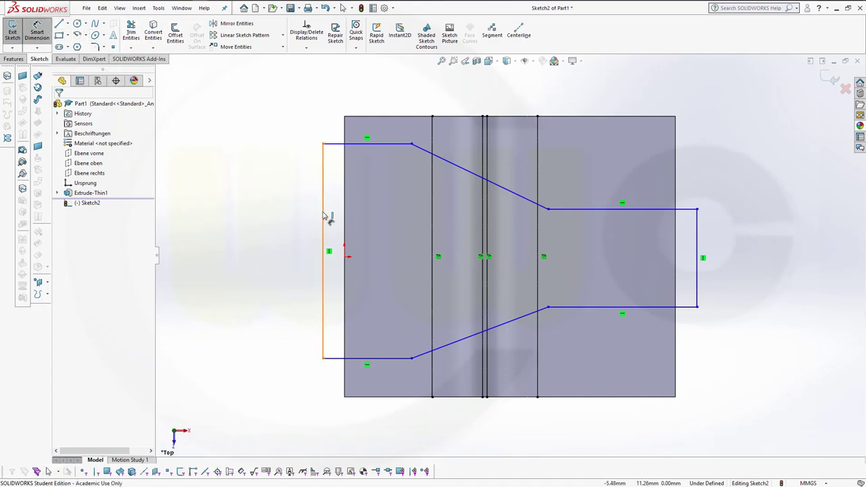
{"action": "left_click", "coordinate": [324, 216]}
{"action": "left_click", "coordinate": [288, 233]}
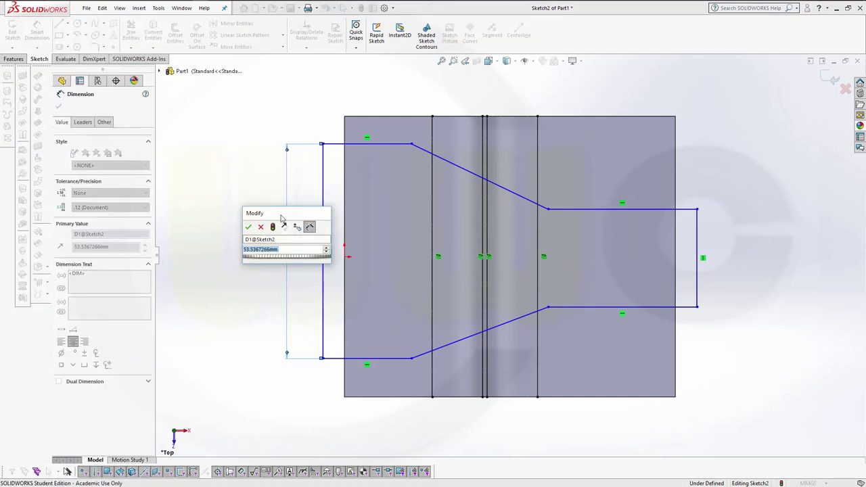
{"action": "type", "text": "65"}
{"action": "key", "text": "Return"}
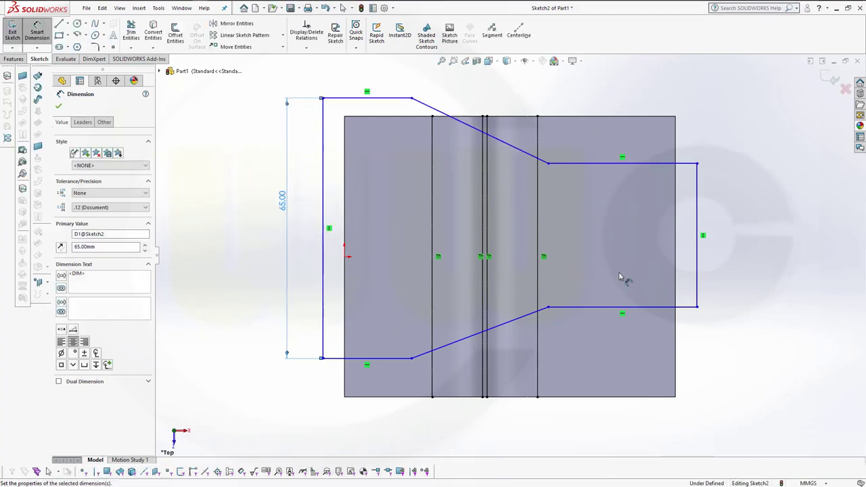
{"action": "left_click", "coordinate": [703, 269]}
{"action": "left_click", "coordinate": [743, 253]}
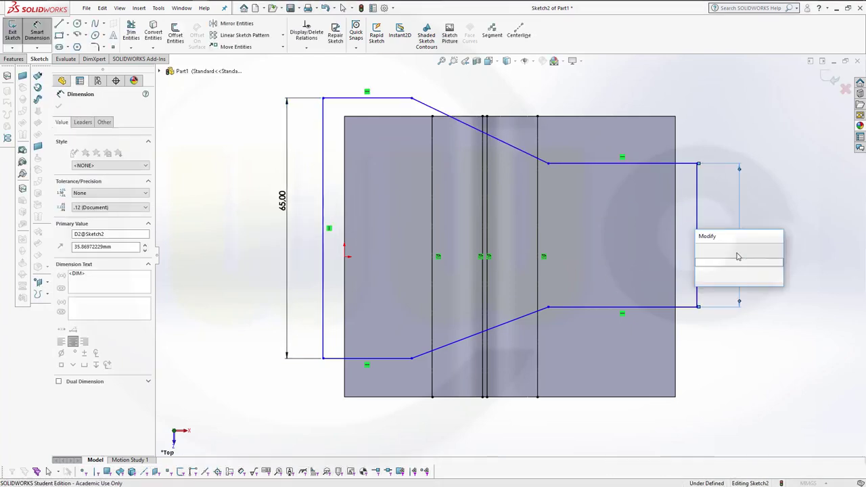
{"action": "type", "text": "45"}
{"action": "key", "text": "Return"}
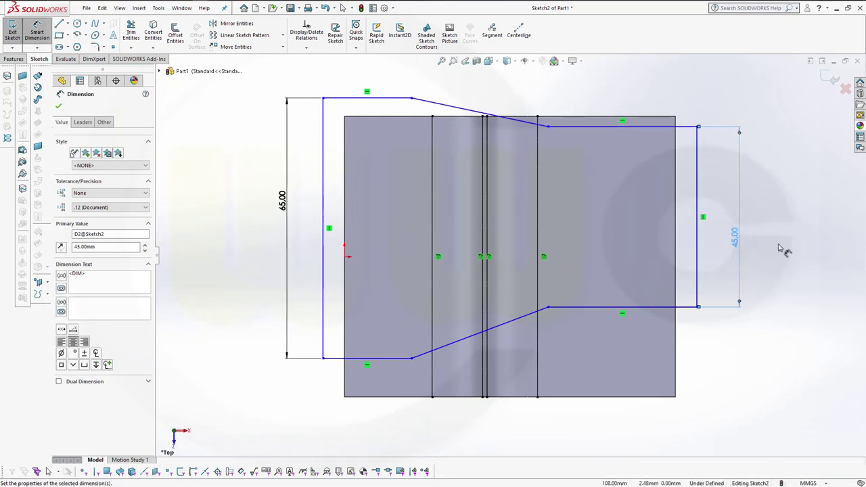
{"action": "key", "text": "Escape"}
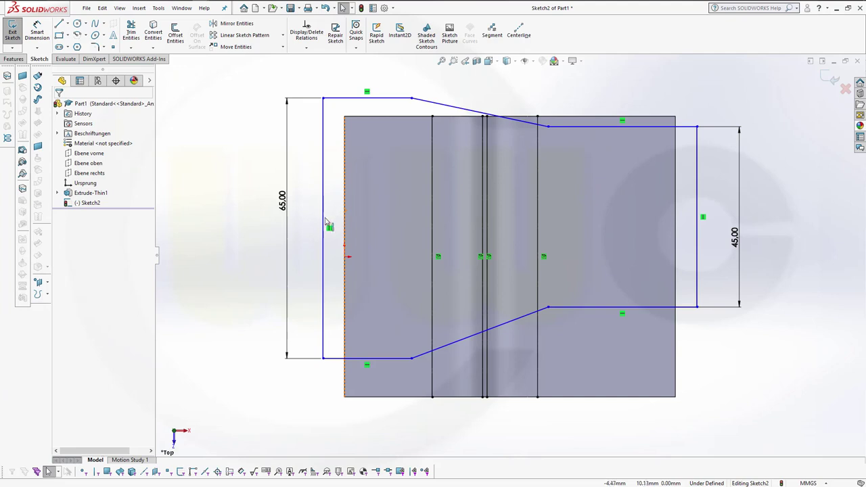
Align the left side's midpoint horizontally with the sketch origin.
{"action": "left_click", "coordinate": [345, 257]}
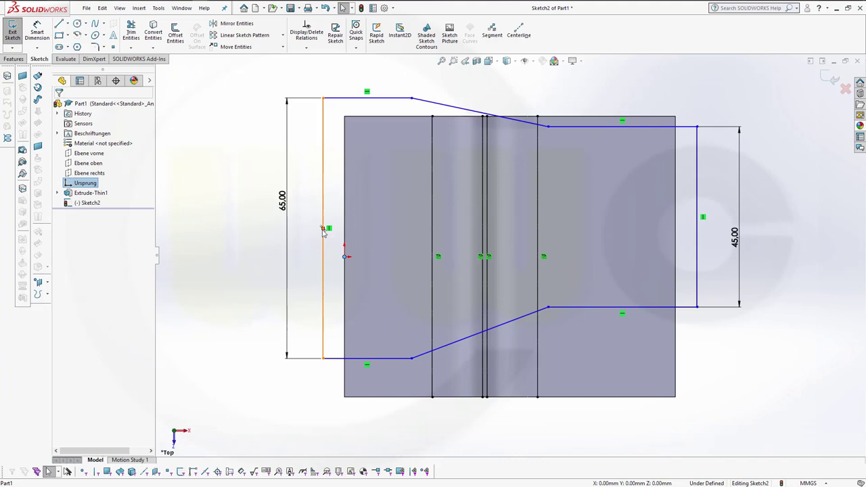
{"action": "left_click", "coordinate": [323, 229], "text": "ctrl"}
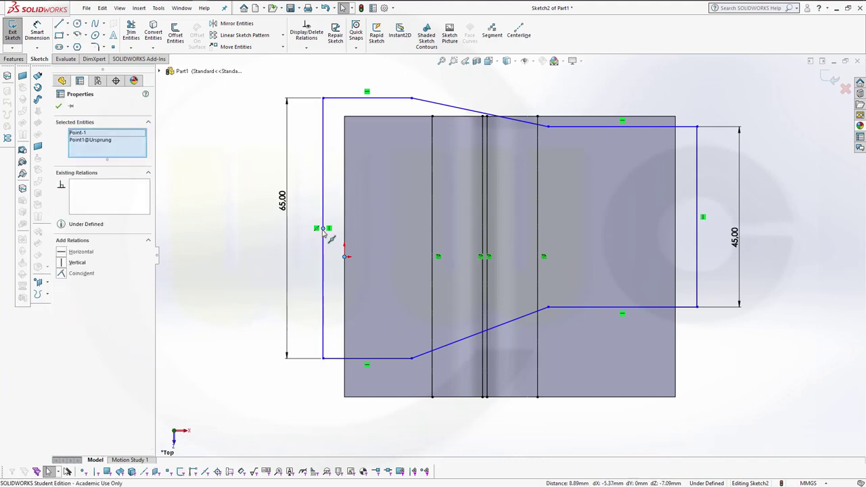
{"action": "left_click", "coordinate": [61, 253]}
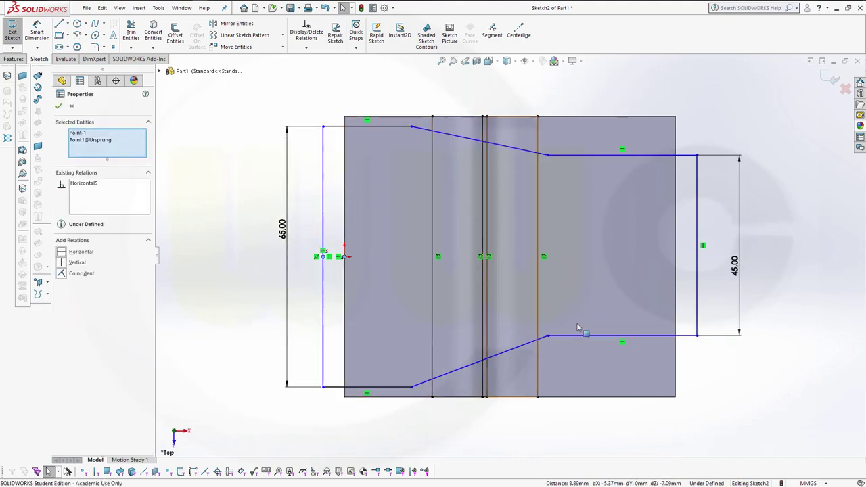
Align the right end line's midpoint horizontally with the origin.
{"action": "left_click", "coordinate": [699, 247]}
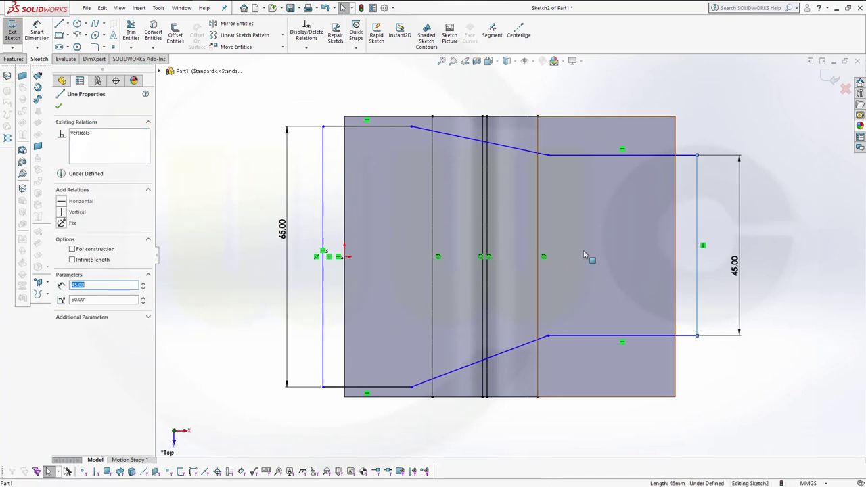
{"action": "left_click", "coordinate": [345, 258]}
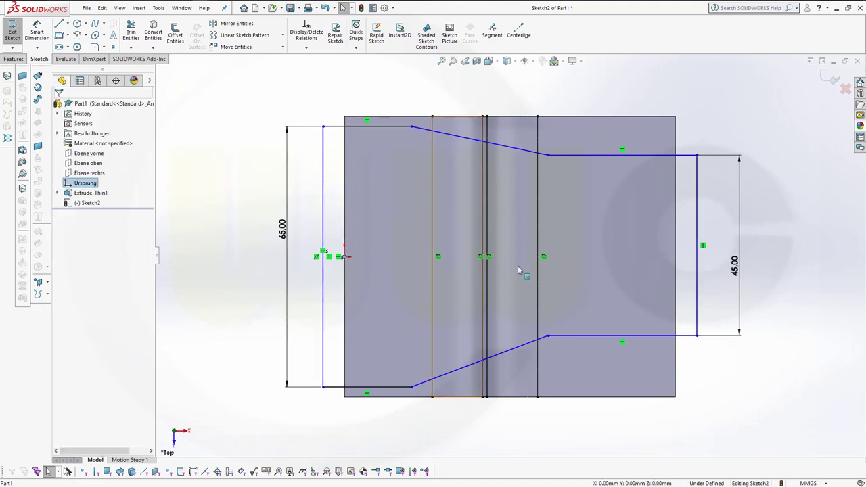
{"action": "left_click", "coordinate": [697, 245], "text": "ctrl"}
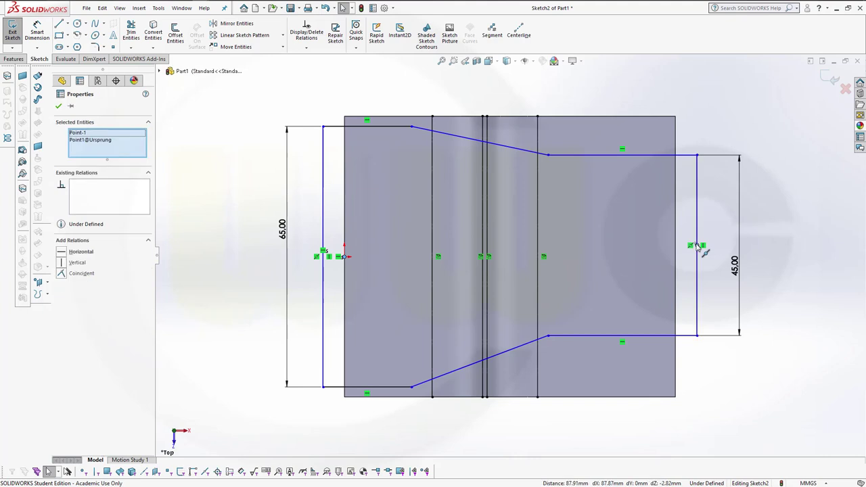
{"action": "left_click", "coordinate": [62, 253]}
{"action": "key", "text": "Escape"}
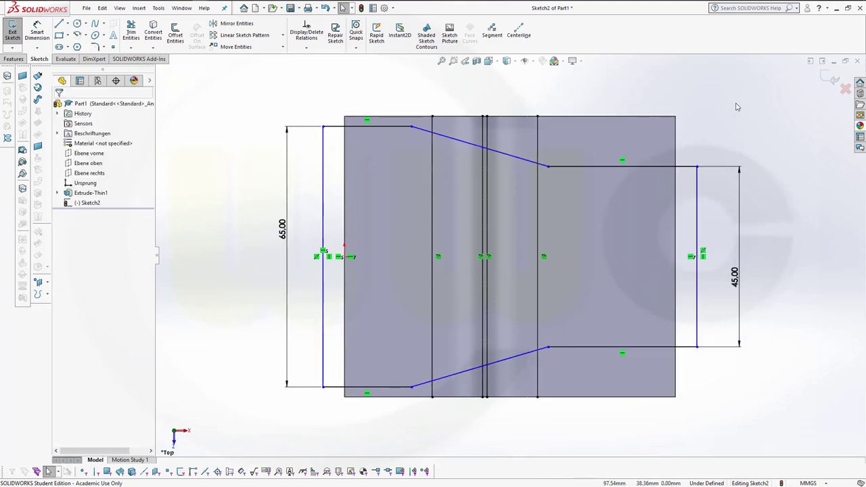
Round all four bends between the slanted and horizontal lines with R10 sketch fillets.
{"action": "left_click", "coordinate": [95, 47]}
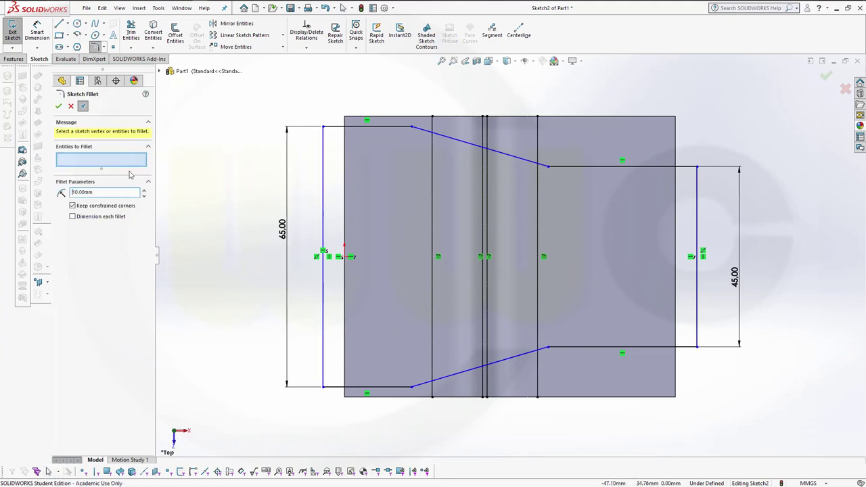
{"action": "left_click", "coordinate": [397, 128]}
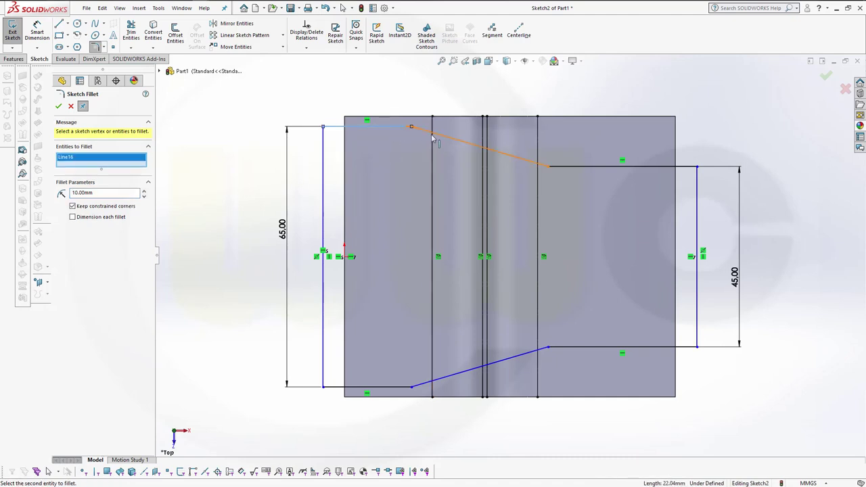
{"action": "left_click", "coordinate": [442, 139]}
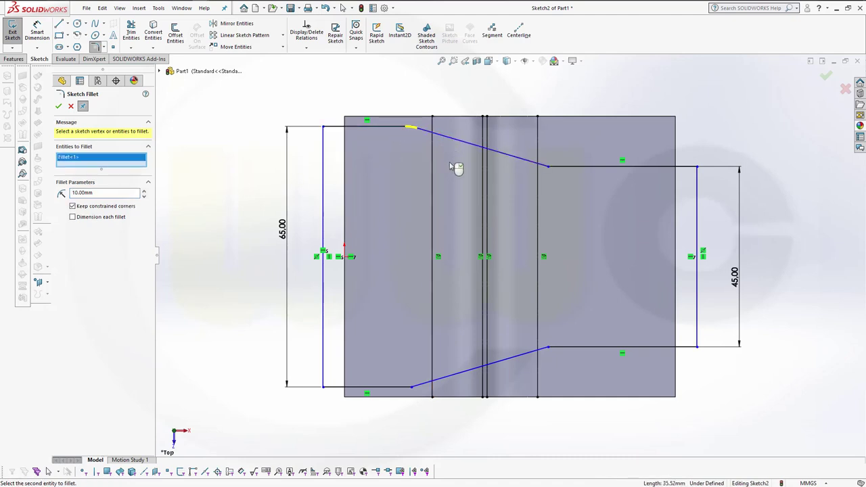
{"action": "left_click", "coordinate": [397, 387]}
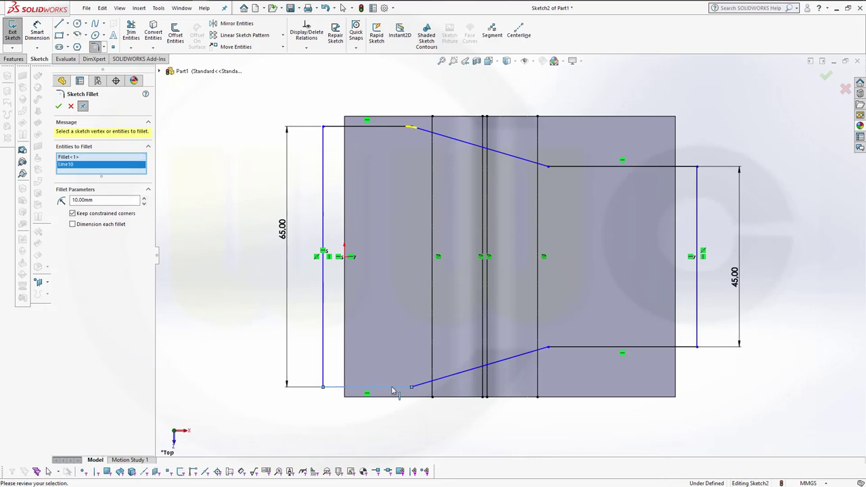
{"action": "left_click", "coordinate": [429, 385]}
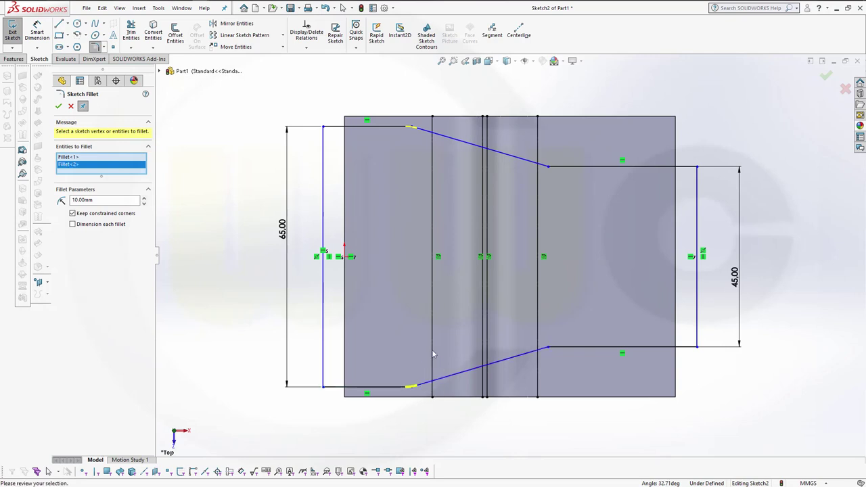
{"action": "left_click", "coordinate": [534, 355]}
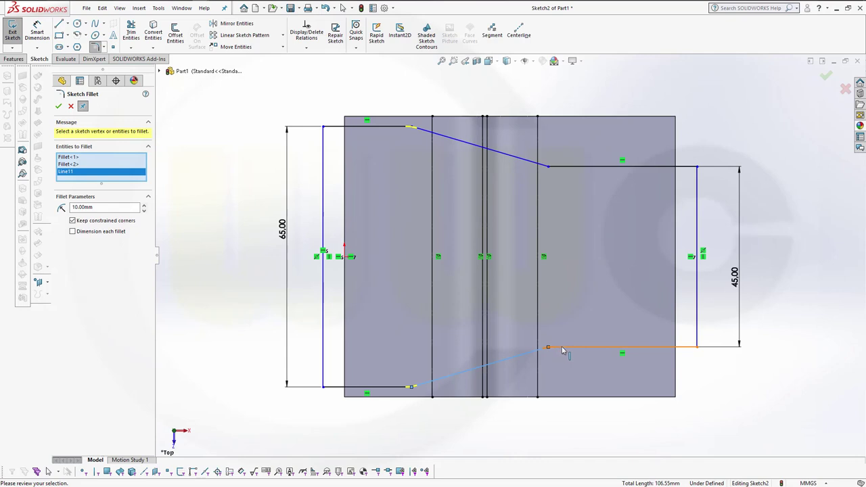
{"action": "left_click", "coordinate": [562, 349]}
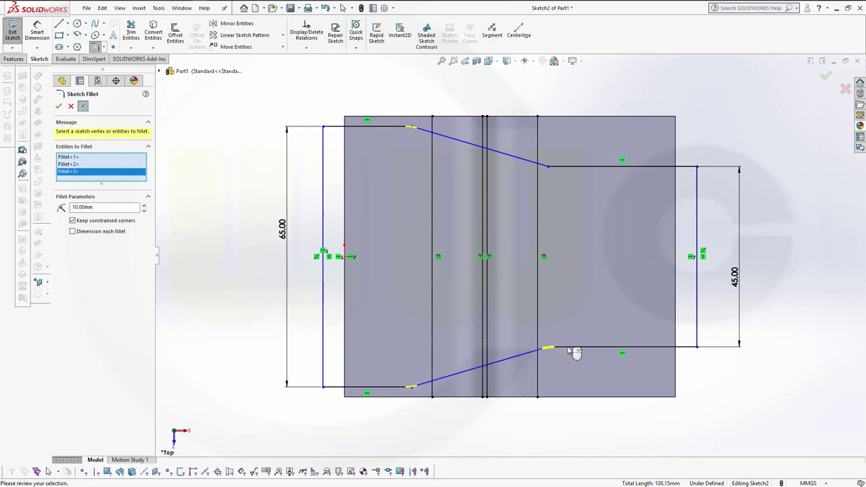
{"action": "left_click", "coordinate": [528, 167]}
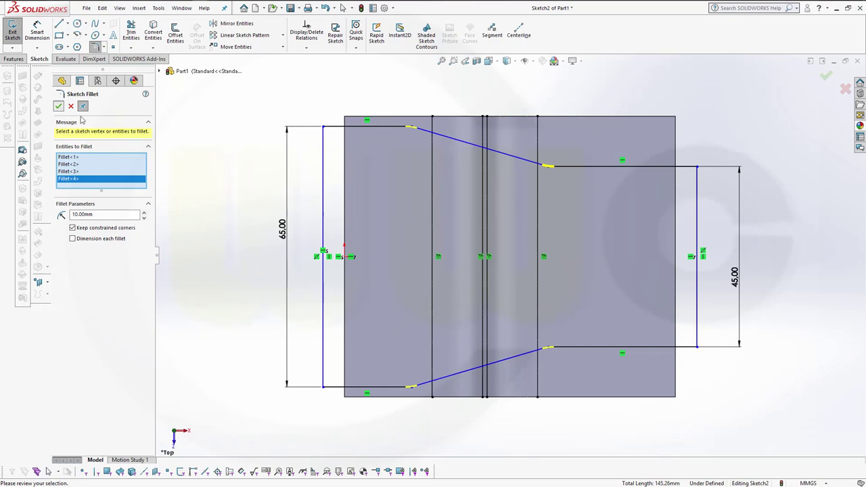
{"action": "left_click", "coordinate": [59, 106]}
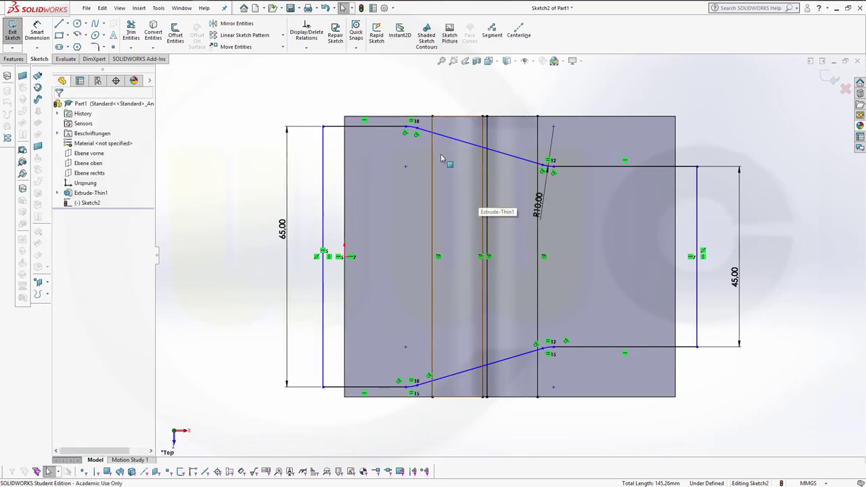
Delete the R10 fillet dimension from the sketch.
{"action": "left_click", "coordinate": [540, 204]}
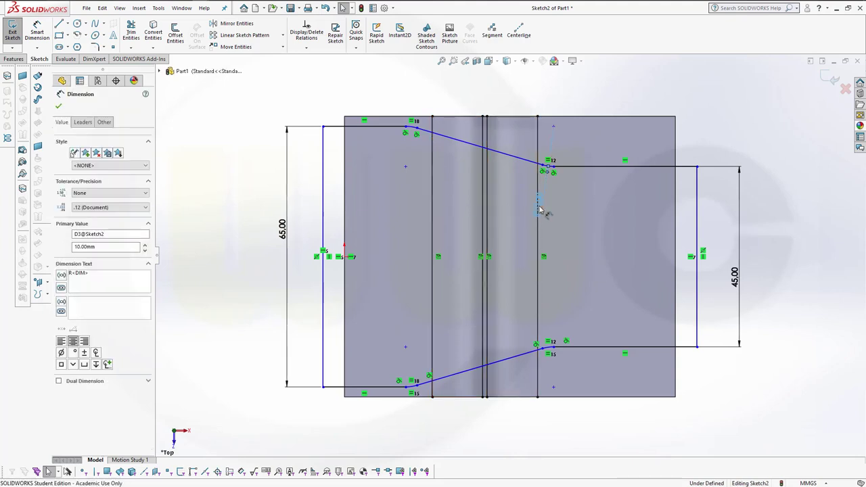
{"action": "key", "text": "Delete"}
{"action": "key", "text": "f"}
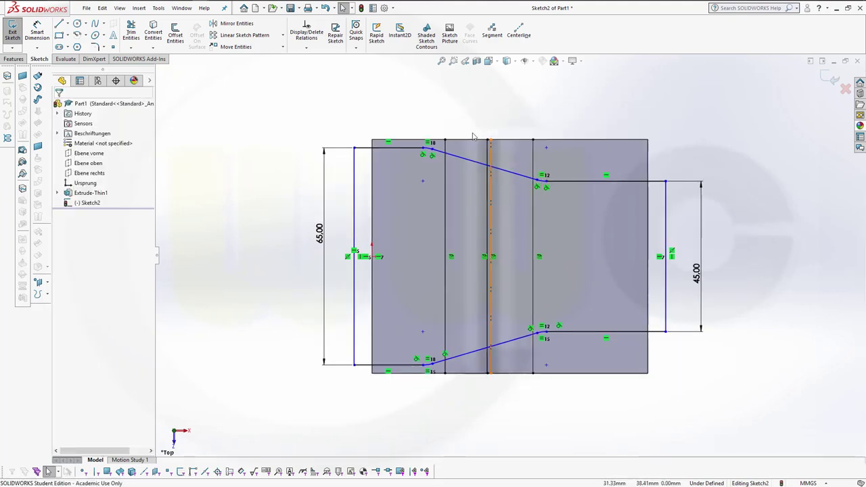
{"action": "scroll", "coordinate": [473, 137], "scroll_direction": "down", "scroll_amount": 2}
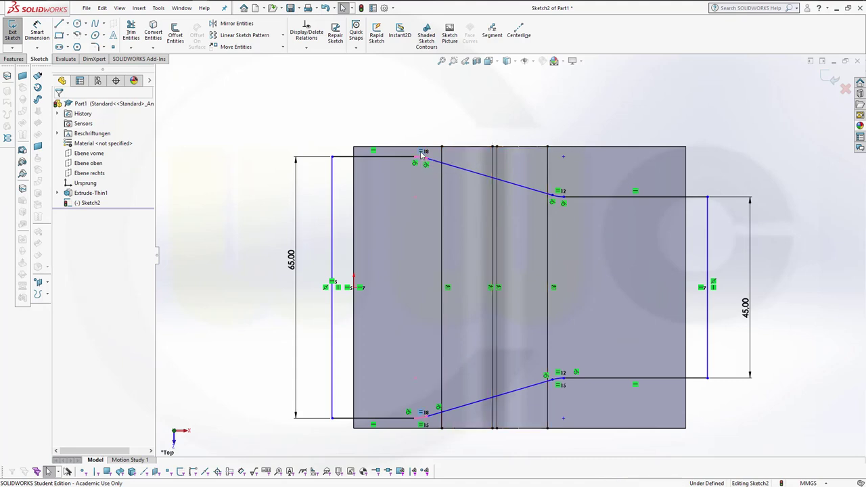
Delete the equal-length relations on the upper and lower slanted lines.
{"action": "left_click", "coordinate": [561, 192]}
{"action": "key", "text": "Delete"}
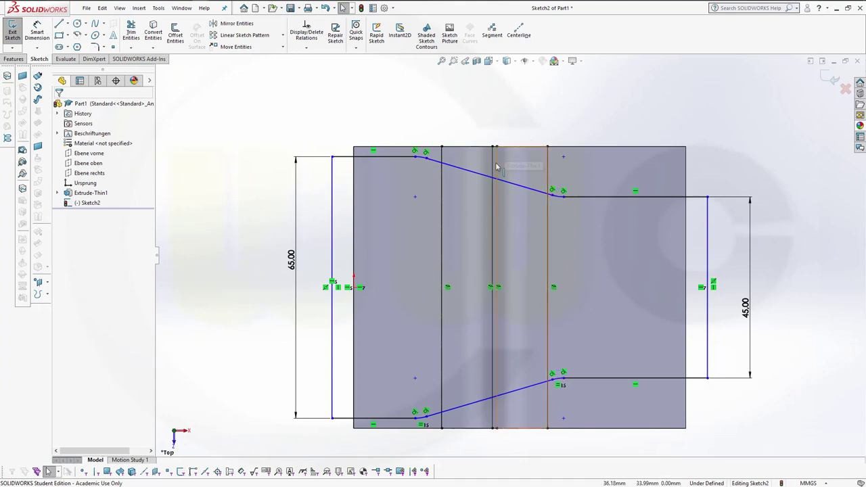
{"action": "left_click", "coordinate": [559, 386]}
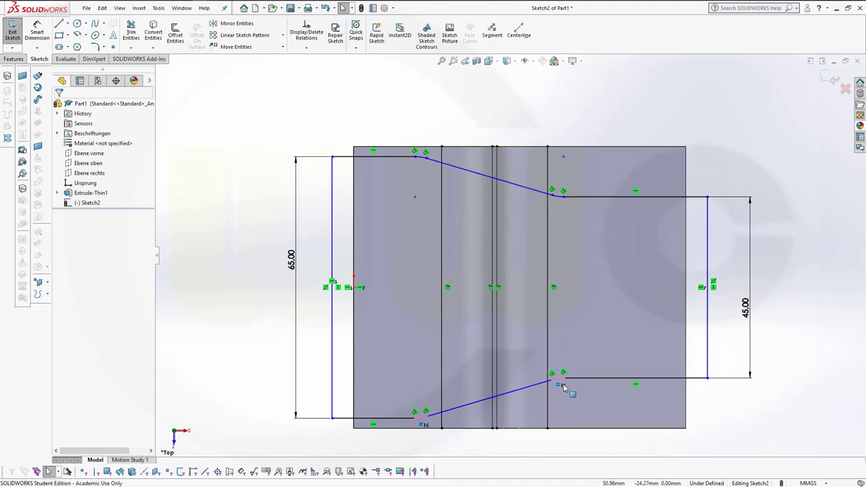
{"action": "key", "text": "Delete"}
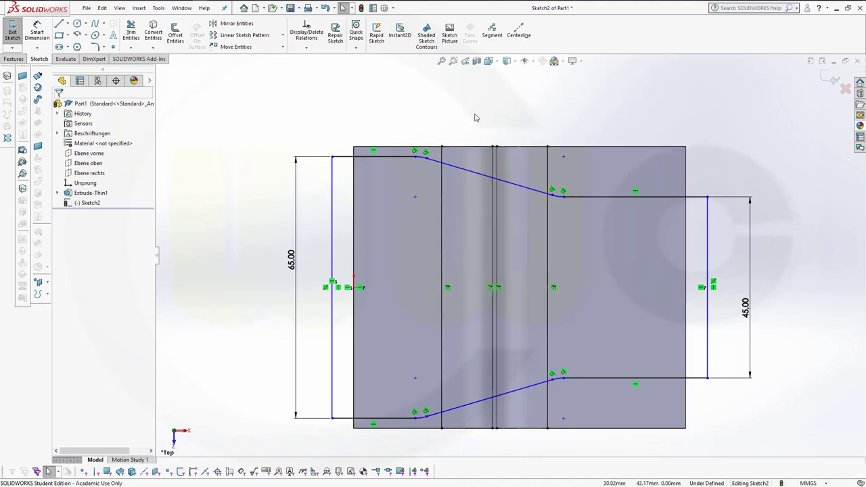
Make the upper slanted line's endpoint coincident with the vertical centerline.
{"action": "left_click", "coordinate": [427, 160]}
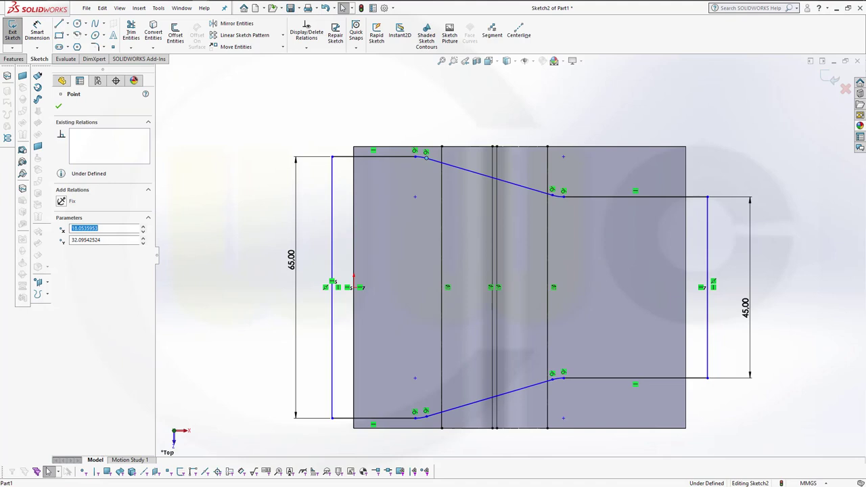
{"action": "left_click", "coordinate": [493, 186], "text": "ctrl"}
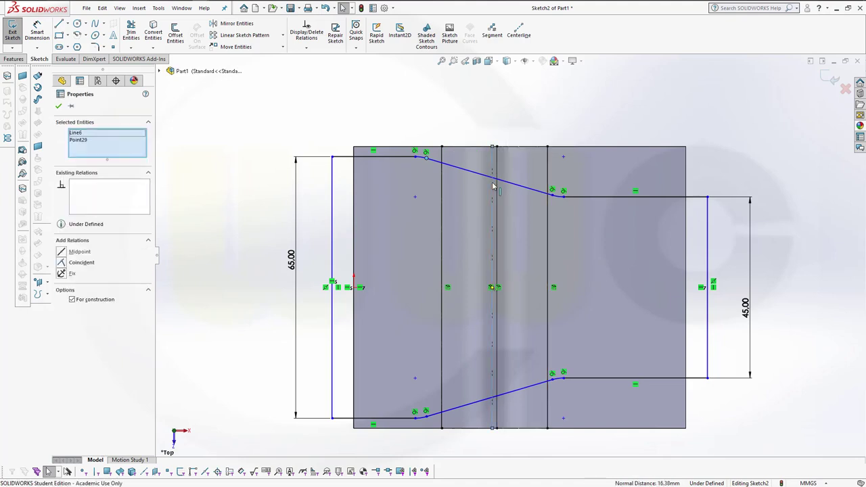
{"action": "left_click", "coordinate": [62, 265]}
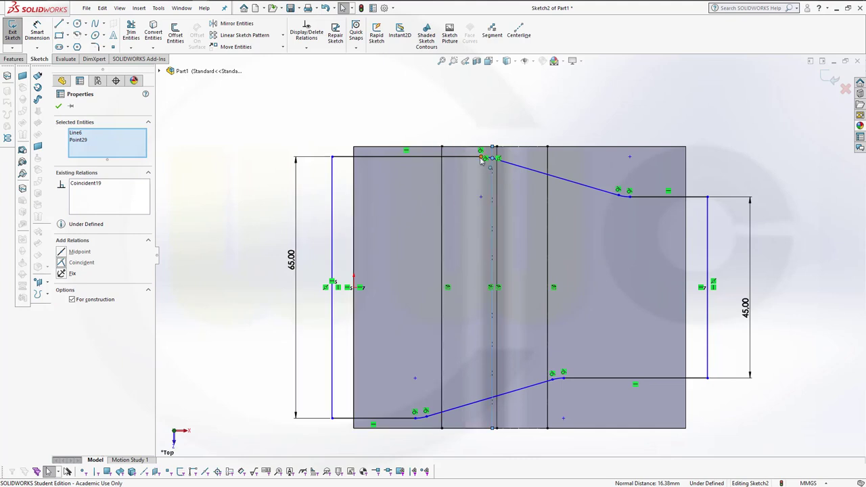
Make the endpoint near the top bend coincident with the vertical construction line Line6.
{"action": "scroll", "coordinate": [482, 159], "scroll_direction": "down", "scroll_amount": 1}
{"action": "scroll", "coordinate": [482, 160], "scroll_direction": "down", "scroll_amount": 2}
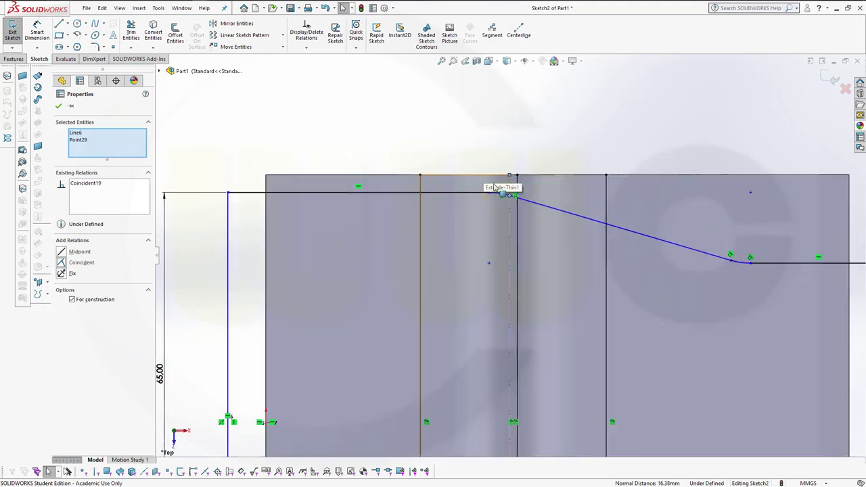
{"action": "scroll", "coordinate": [482, 159], "scroll_direction": "down", "scroll_amount": 1}
{"action": "left_click", "coordinate": [505, 201]}
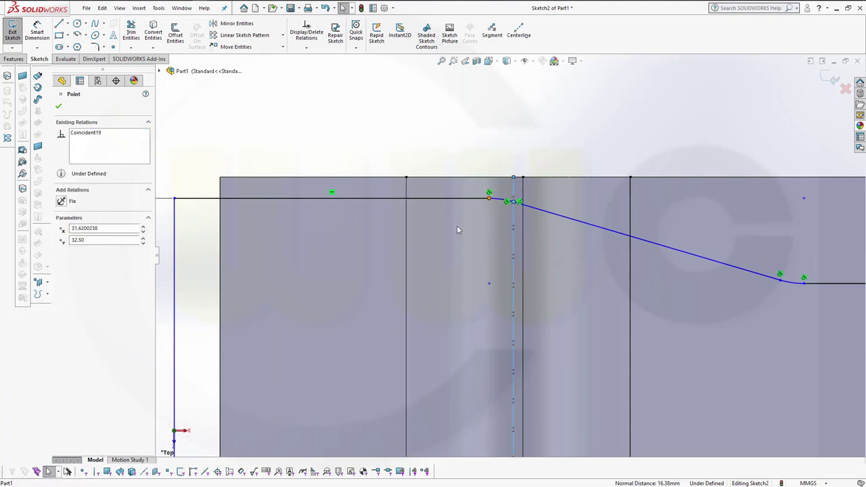
{"action": "left_click", "coordinate": [406, 215], "text": "ctrl"}
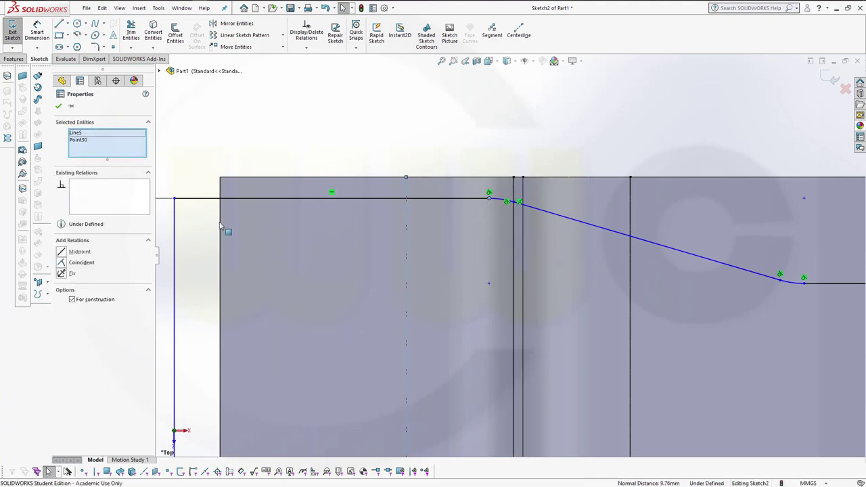
{"action": "left_click", "coordinate": [61, 264]}
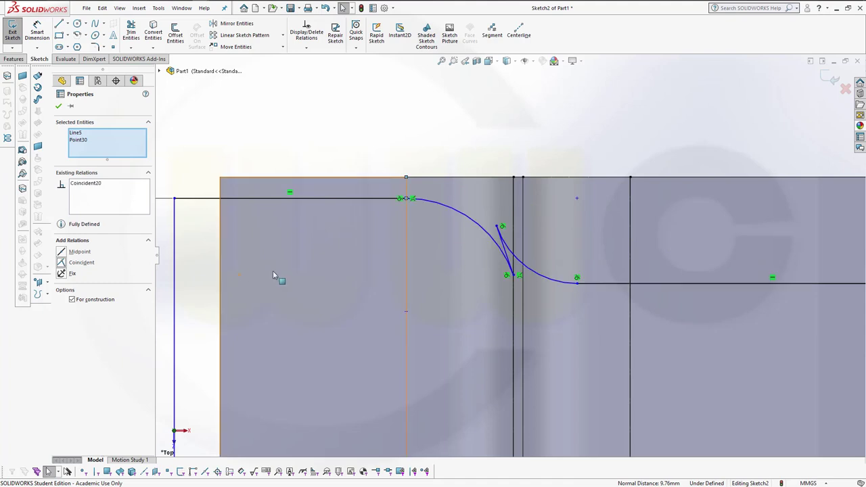
{"action": "left_click", "coordinate": [333, 136]}
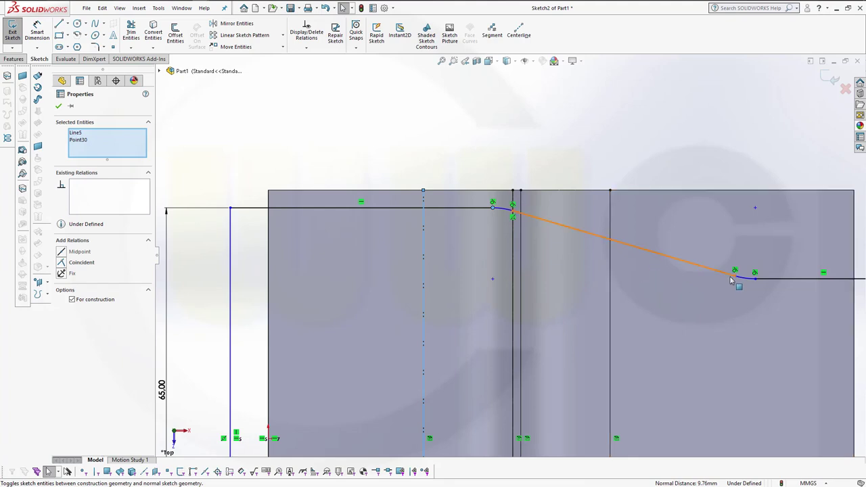
{"action": "left_click", "coordinate": [736, 276]}
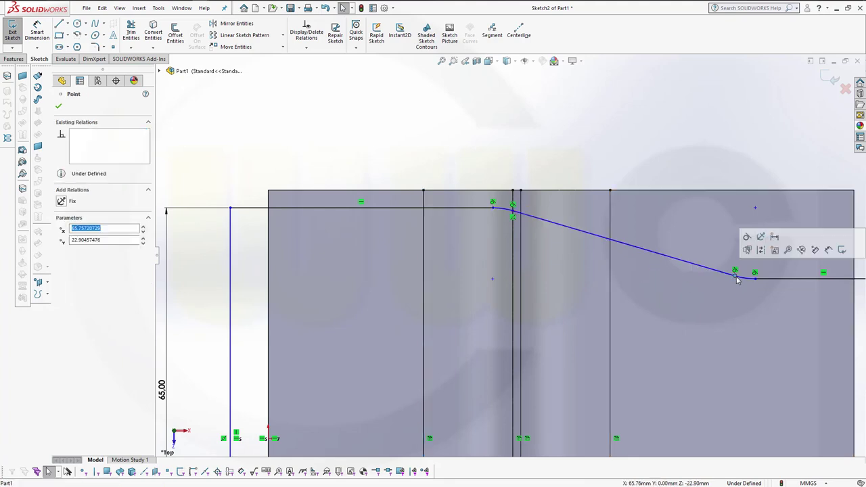
Make the sloped line's left endpoint coincident with construction line Line5.
{"action": "left_click", "coordinate": [521, 224]}
{"action": "left_click", "coordinate": [513, 209], "text": "ctrl"}
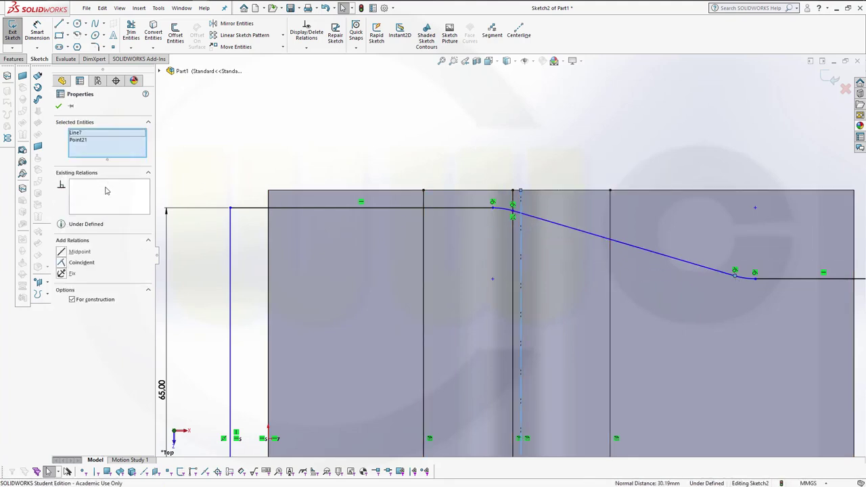
{"action": "left_click", "coordinate": [62, 262]}
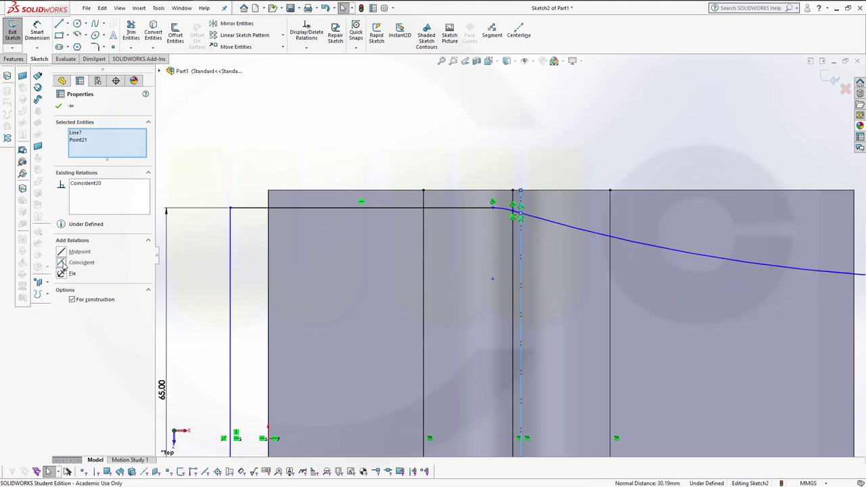
{"action": "scroll", "coordinate": [557, 252], "scroll_direction": "up", "scroll_amount": 1}
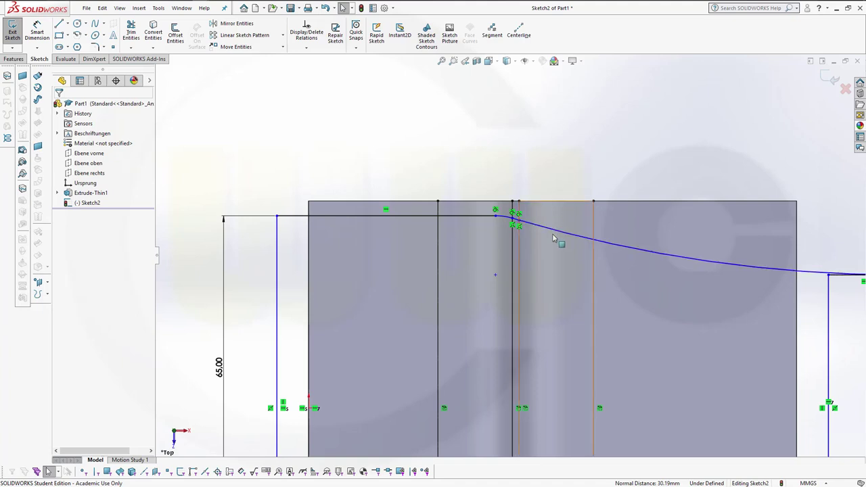
{"action": "scroll", "coordinate": [711, 276], "scroll_direction": "down", "scroll_amount": 2}
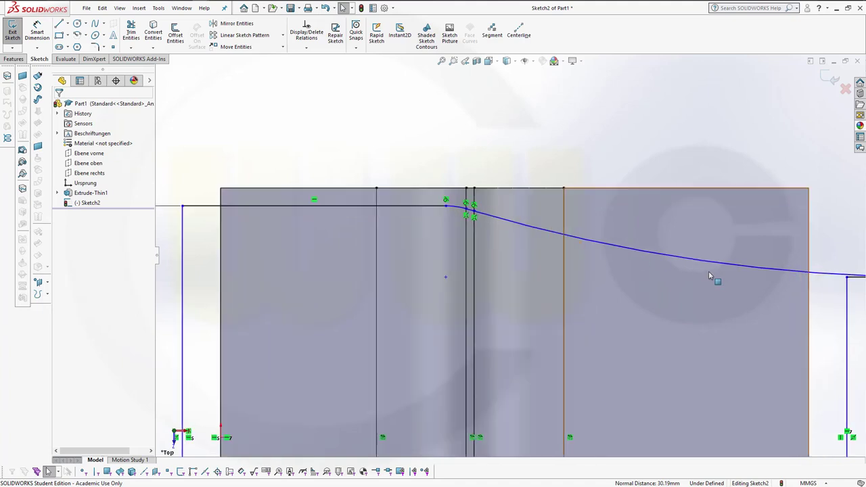
{"action": "scroll", "coordinate": [712, 277], "scroll_direction": "down", "scroll_amount": 2}
{"action": "scroll", "coordinate": [744, 293], "scroll_direction": "up", "scroll_amount": 5}
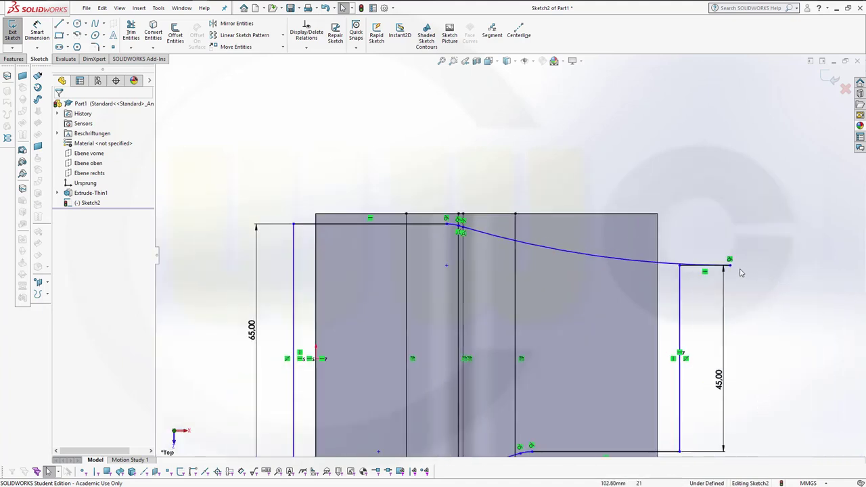
Shorten the upper S-curve leftward and pin its right end on the vertical construction line.
{"action": "left_click_drag", "start_coordinate": [694, 269], "coordinate": [535, 265]}
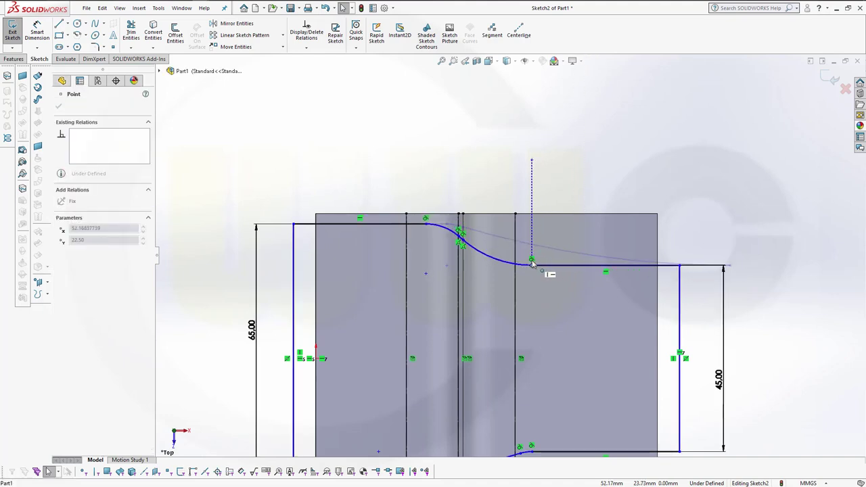
{"action": "left_click", "coordinate": [548, 174]}
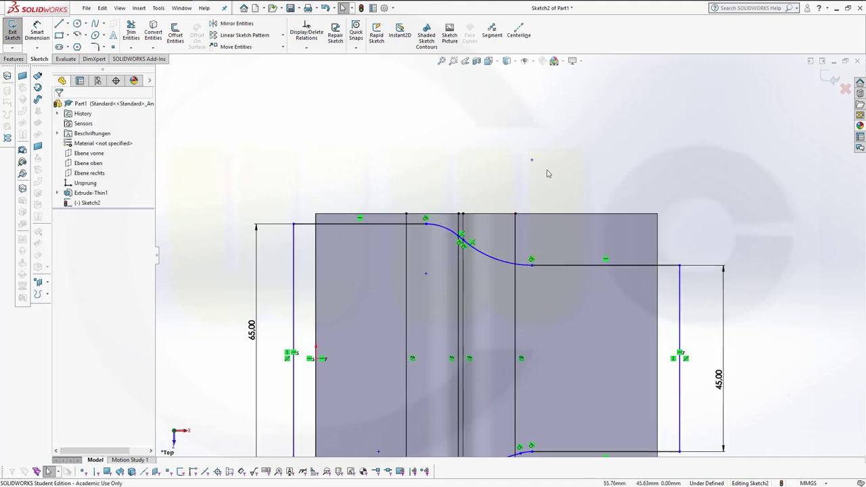
{"action": "left_click", "coordinate": [531, 266]}
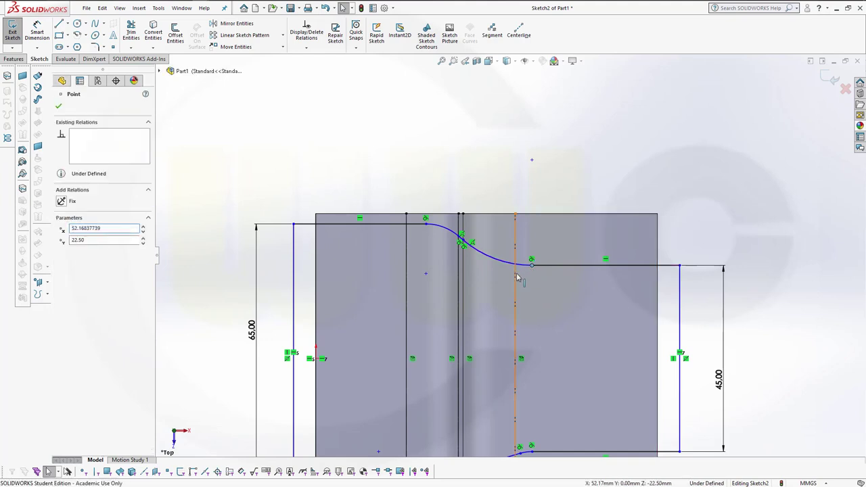
{"action": "left_click", "coordinate": [517, 274], "text": "ctrl"}
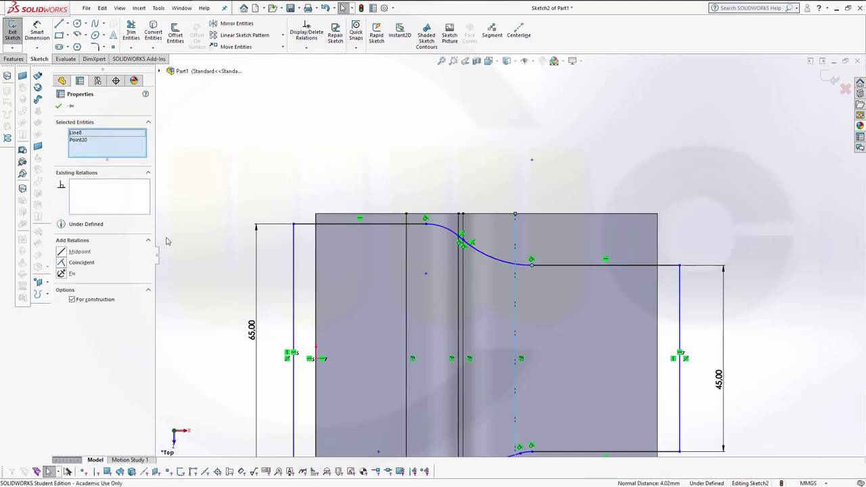
{"action": "left_click", "coordinate": [61, 263]}
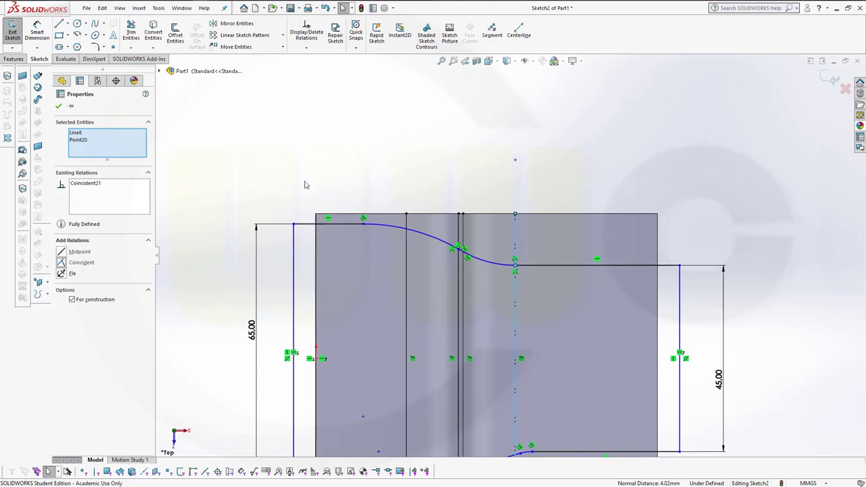
Pin the upper curve's left end onto the left vertical construction line.
{"action": "left_click", "coordinate": [363, 224]}
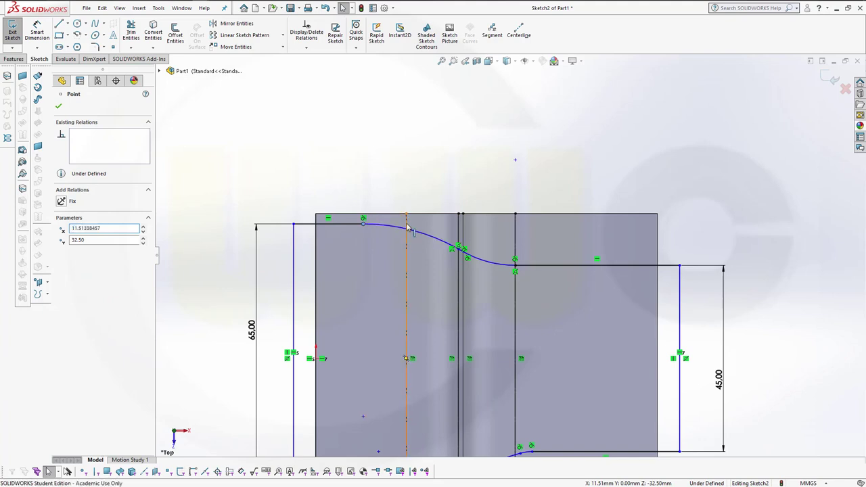
{"action": "left_click", "coordinate": [408, 232], "text": "ctrl"}
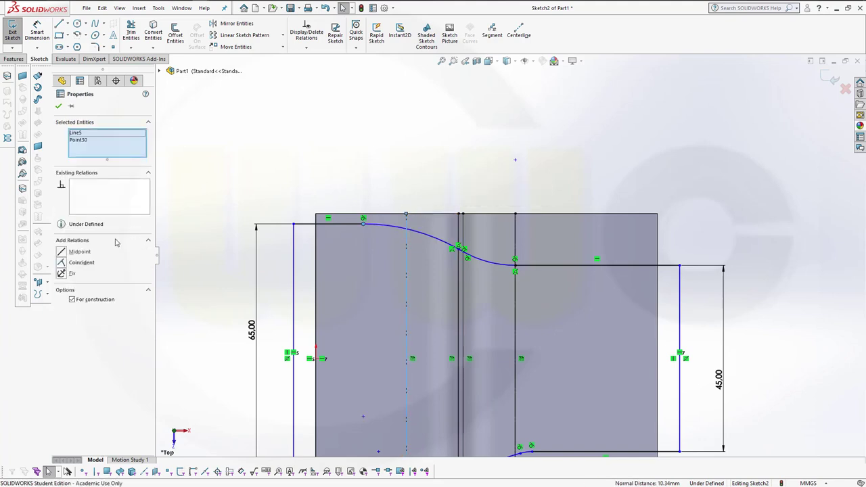
{"action": "left_click", "coordinate": [62, 264]}
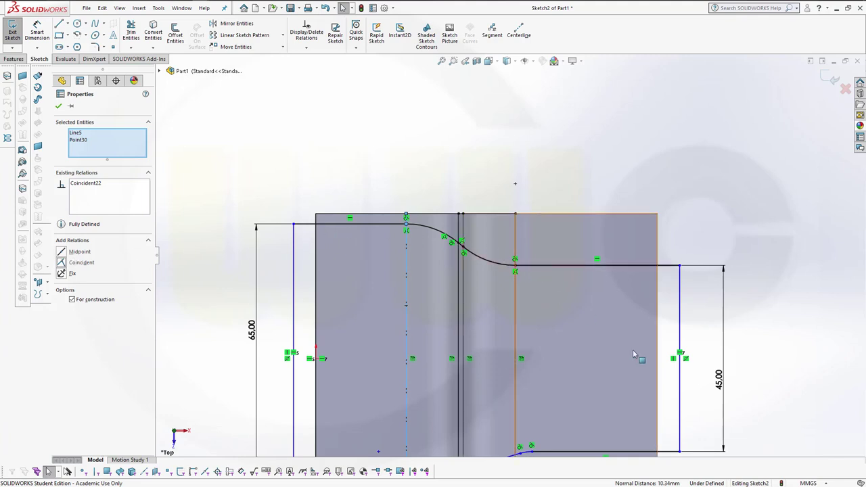
{"action": "scroll", "coordinate": [605, 358], "scroll_direction": "down", "scroll_amount": 2}
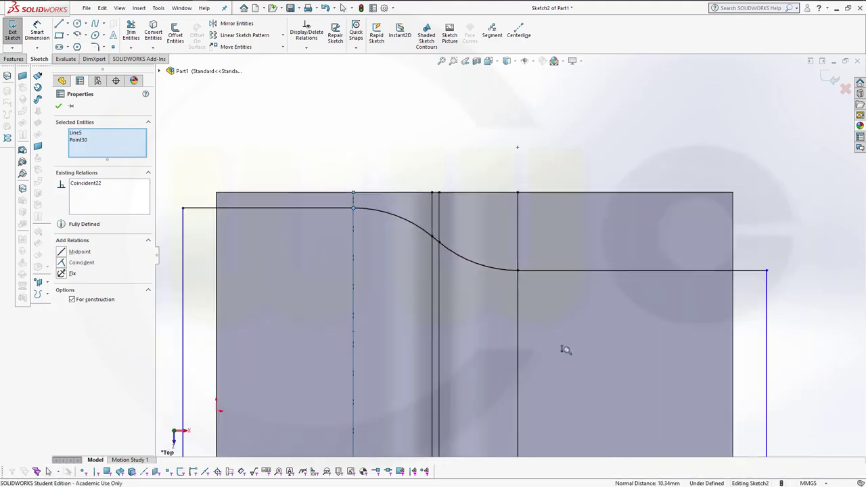
{"action": "scroll", "coordinate": [562, 350], "scroll_direction": "up", "scroll_amount": 2}
{"action": "mouse_move", "coordinate": [593, 379]}
{"action": "middle_mouse_down", "text": "ctrl"}
{"action": "mouse_move", "coordinate": [589, 318]}
{"action": "mouse_move", "coordinate": [646, 189]}
{"action": "middle_mouse_up", "text": "ctrl"}
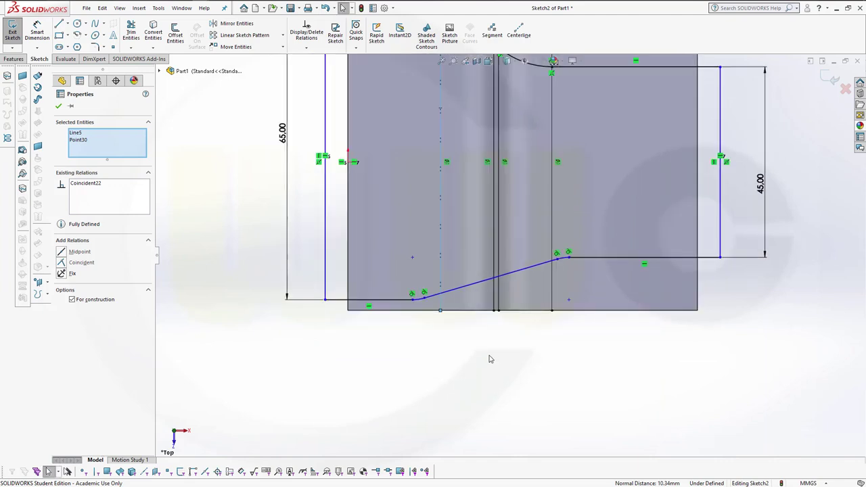
Make two endpoints of the lower curve coincident with the central vertical line.
{"action": "scroll", "coordinate": [491, 359], "scroll_direction": "down", "scroll_amount": 1}
{"action": "left_click", "coordinate": [413, 283]}
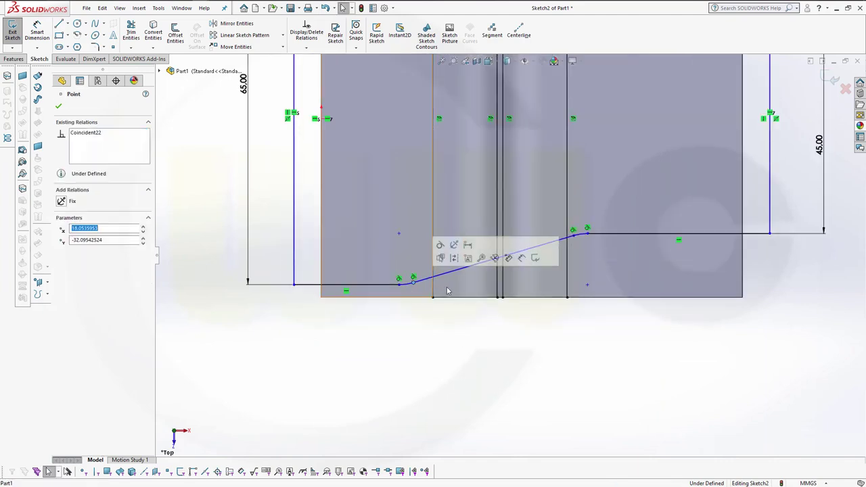
{"action": "left_click", "coordinate": [497, 271]}
{"action": "left_click", "coordinate": [398, 281], "text": "ctrl"}
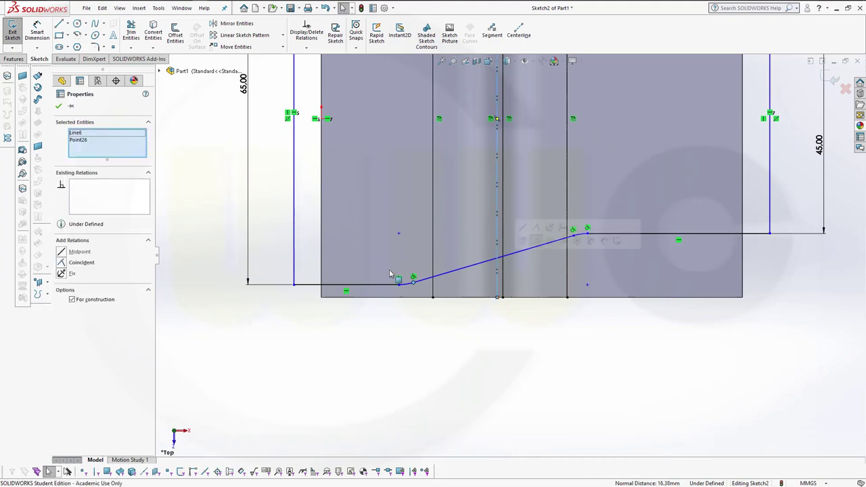
{"action": "left_click", "coordinate": [65, 263]}
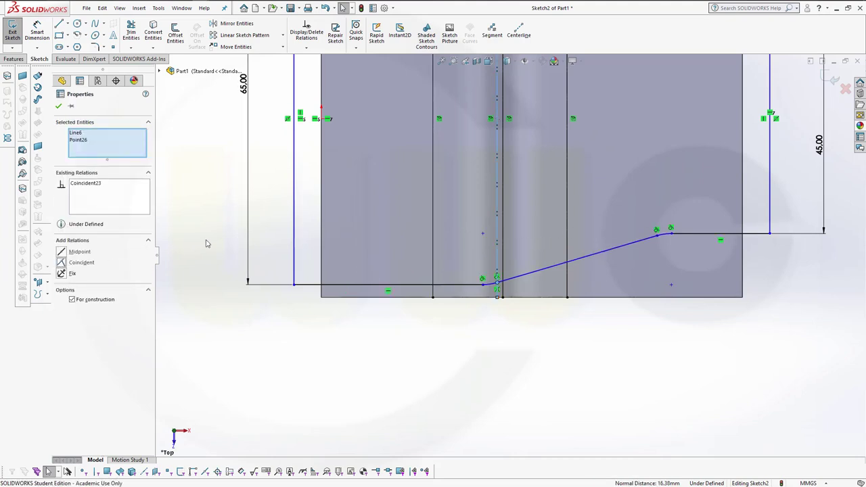
{"action": "left_click", "coordinate": [653, 249]}
{"action": "left_click", "coordinate": [502, 279]}
{"action": "left_click", "coordinate": [505, 277], "text": "ctrl"}
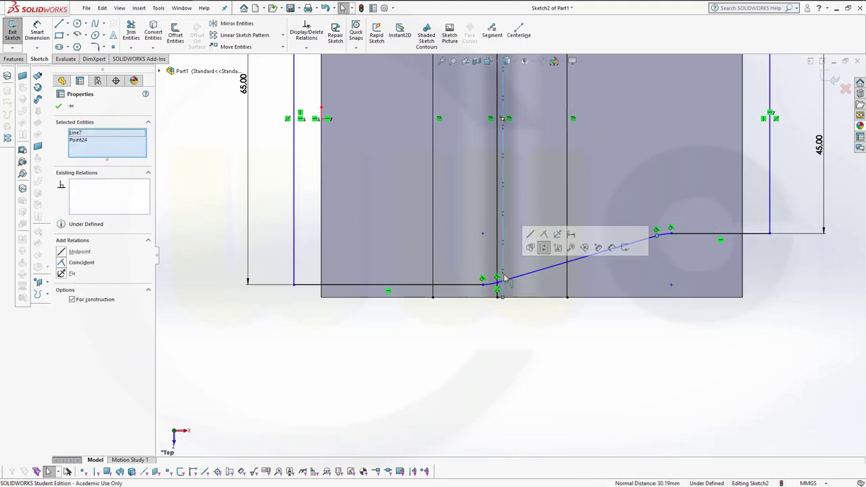
{"action": "left_click", "coordinate": [64, 264]}
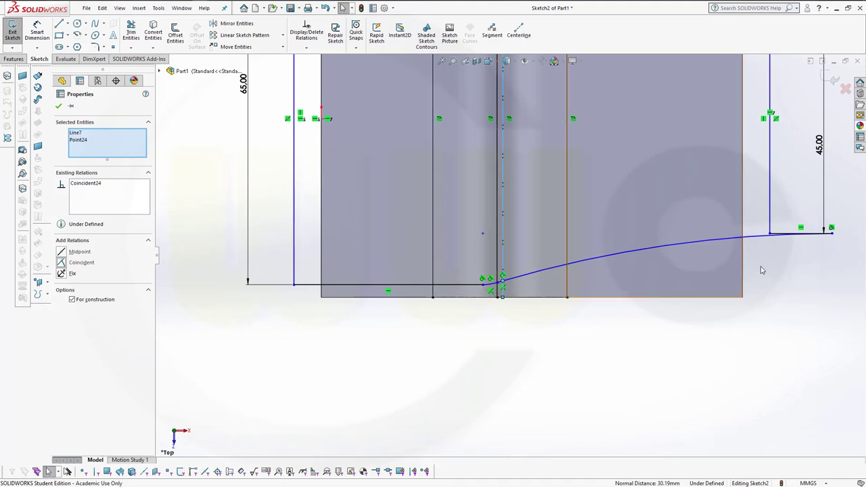
Drag the lower curve's right end leftward onto the horizontal edge.
{"action": "left_click", "coordinate": [836, 260]}
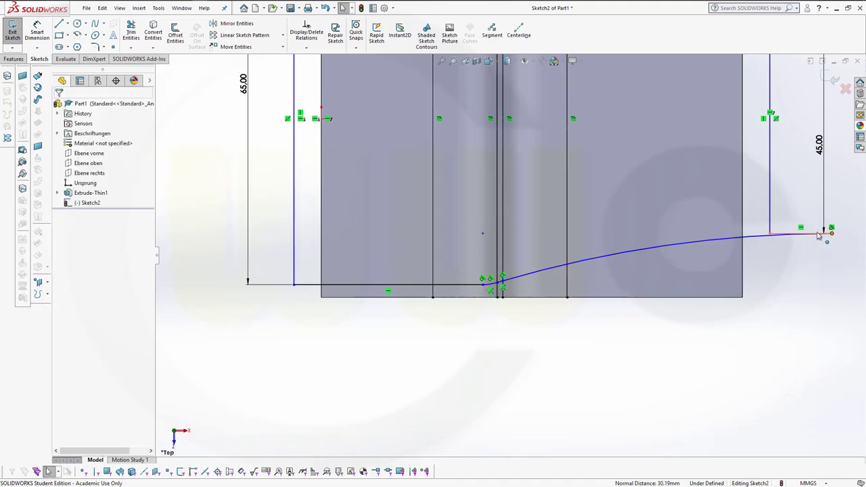
{"action": "left_click_drag", "start_coordinate": [819, 234], "coordinate": [595, 255]}
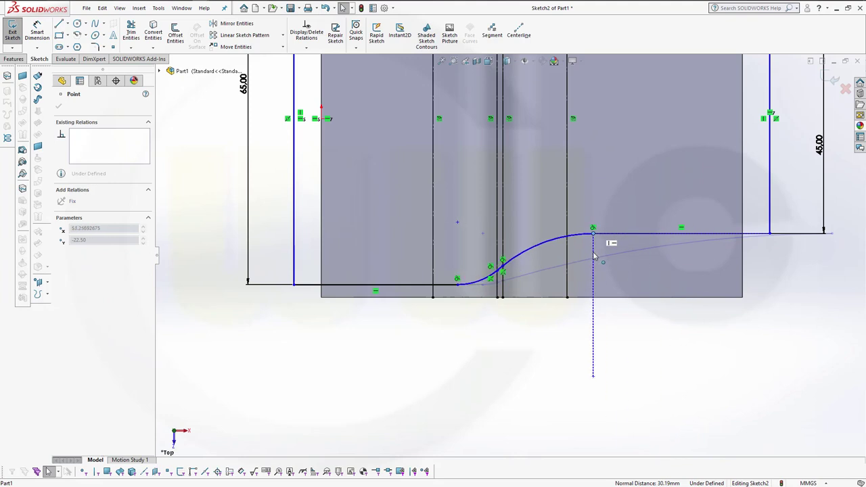
{"action": "left_click_drag", "start_coordinate": [594, 254], "coordinate": [595, 255]}
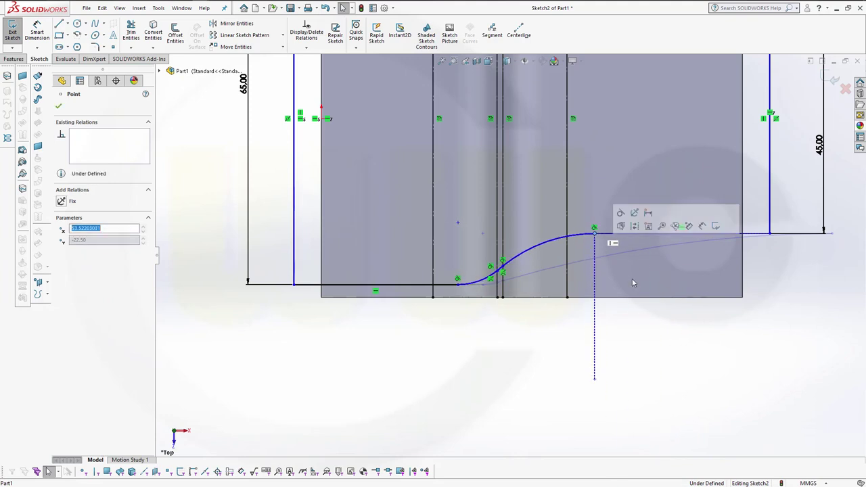
{"action": "left_click", "coordinate": [557, 342]}
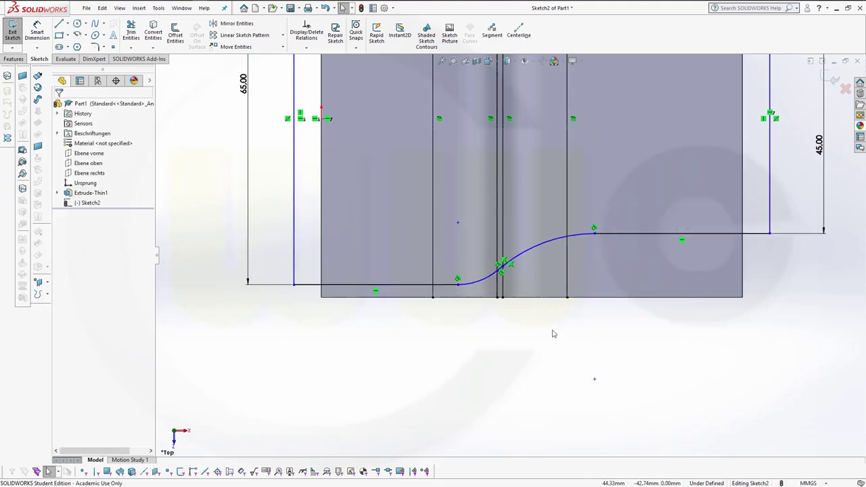
{"action": "left_click", "coordinate": [598, 237]}
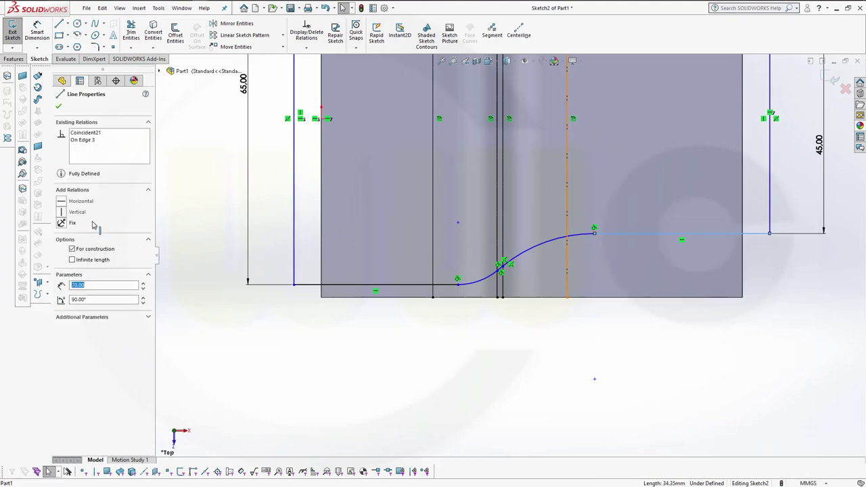
{"action": "key", "text": "Escape"}
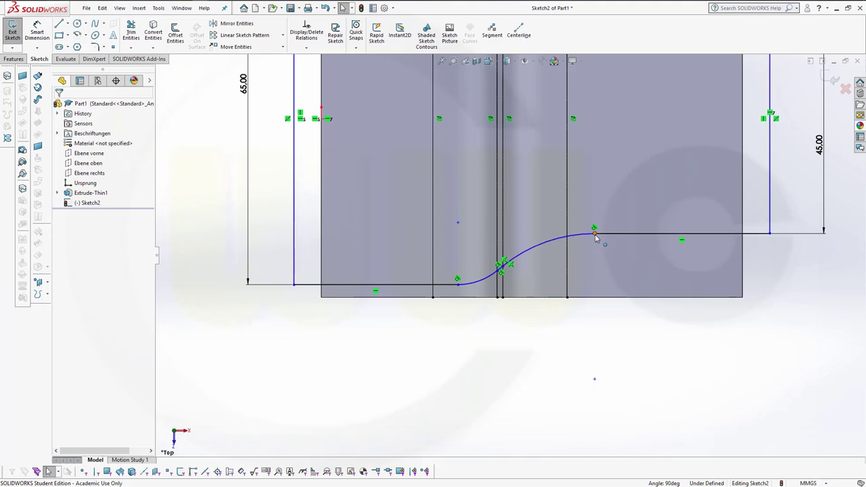
Pin the lower curve's right and left ends onto construction lines Line8 and Line5.
{"action": "left_click", "coordinate": [595, 235]}
{"action": "left_click", "coordinate": [567, 254], "text": "ctrl"}
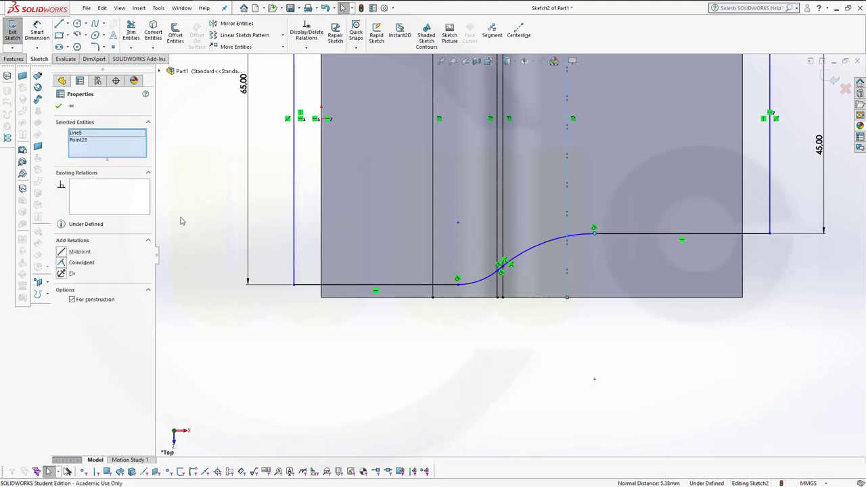
{"action": "left_click", "coordinate": [62, 264]}
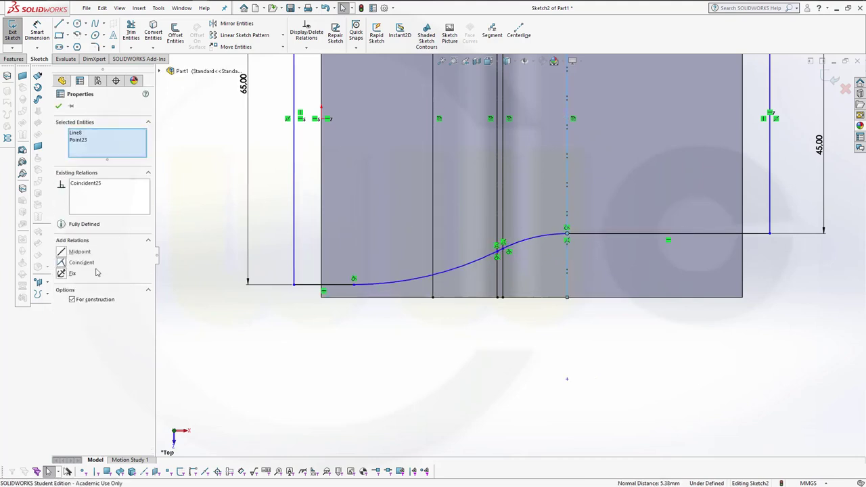
{"action": "left_click", "coordinate": [354, 284]}
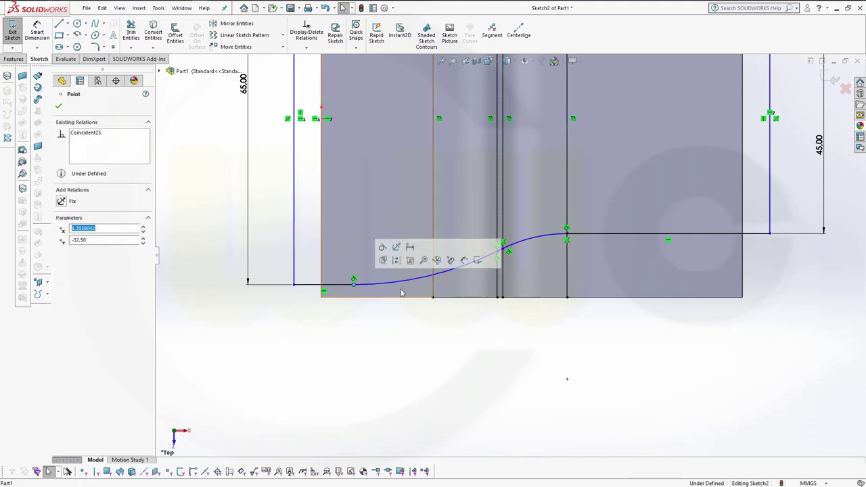
{"action": "left_click", "coordinate": [434, 274], "text": "ctrl"}
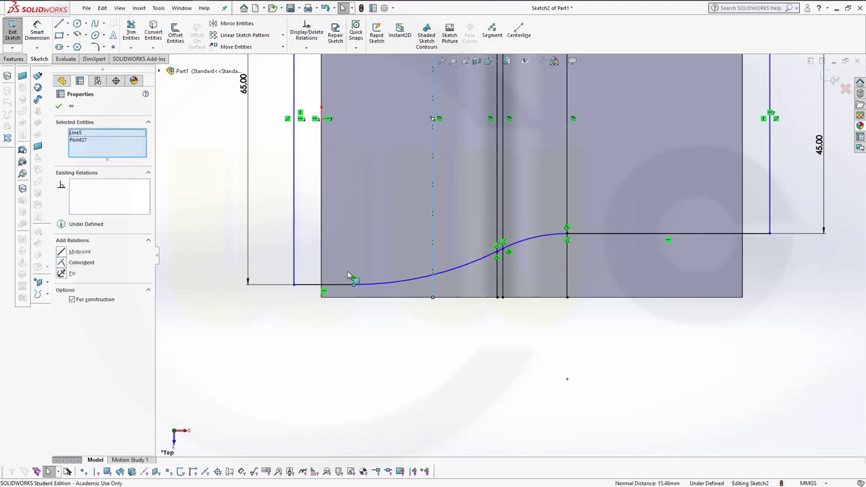
{"action": "left_click", "coordinate": [61, 264]}
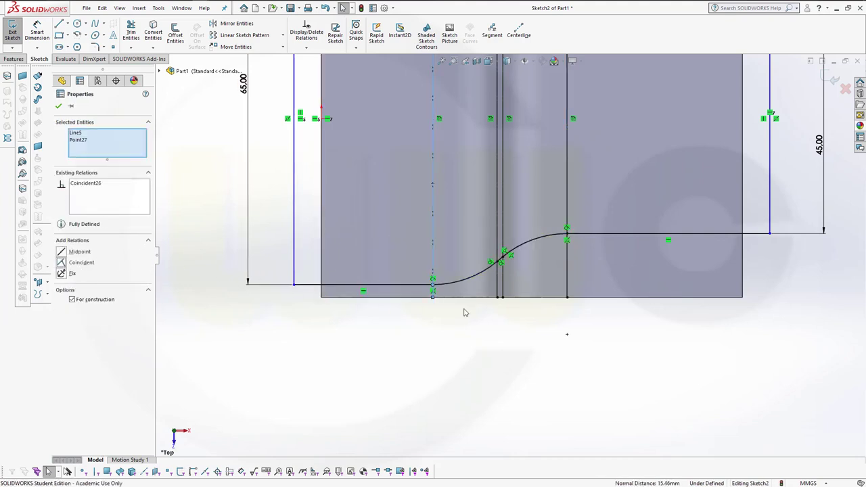
{"action": "key", "text": "f"}
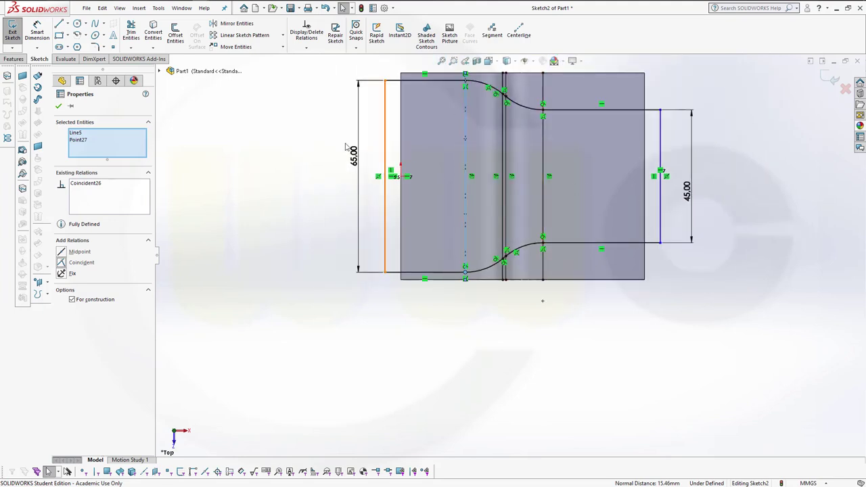
Centre the left vertical edge on the origin with a Midpoint relation.
{"action": "left_click", "coordinate": [399, 197]}
{"action": "left_click", "coordinate": [385, 201], "text": "ctrl"}
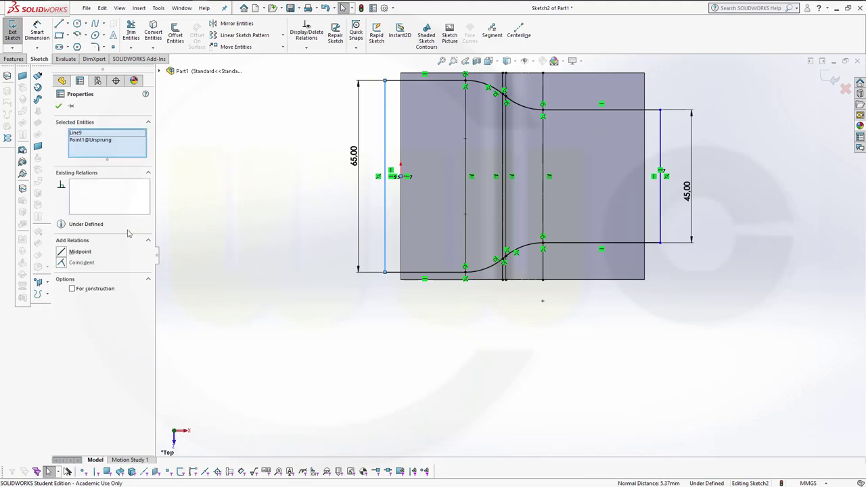
{"action": "left_click", "coordinate": [63, 251]}
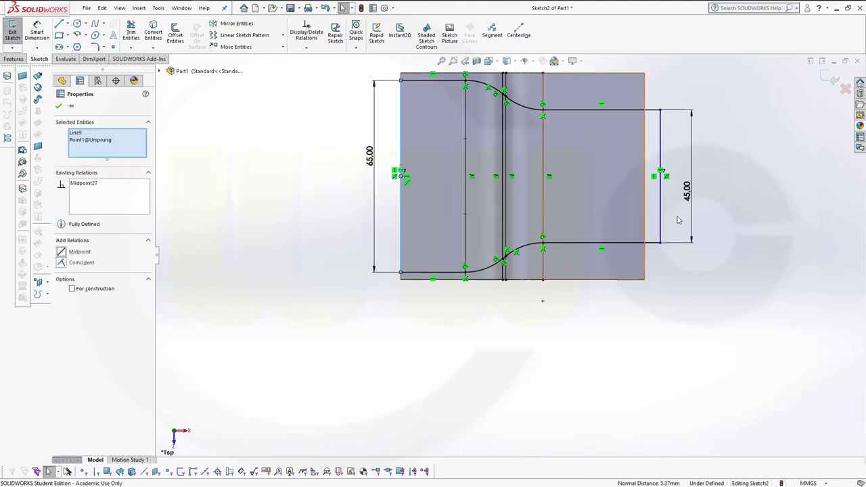
Dimension the outline's overall width at 82.50 mm, fully defining Sketch2.
{"action": "left_click", "coordinate": [38, 32]}
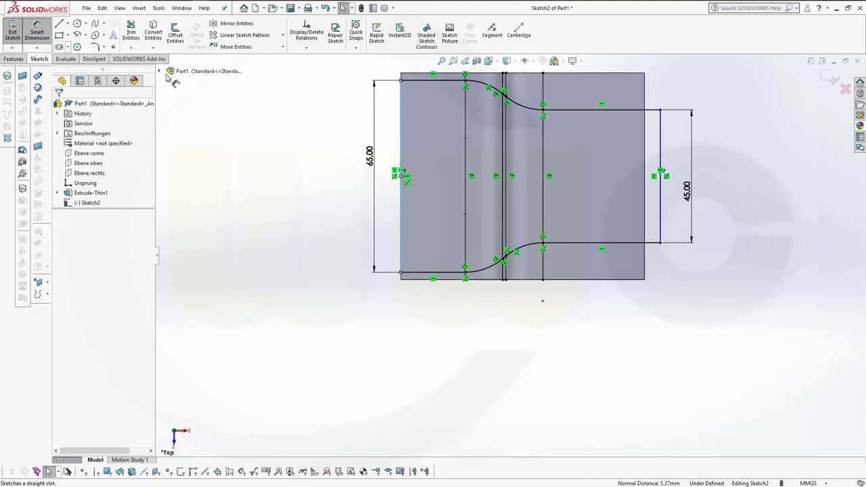
{"action": "left_click", "coordinate": [404, 149]}
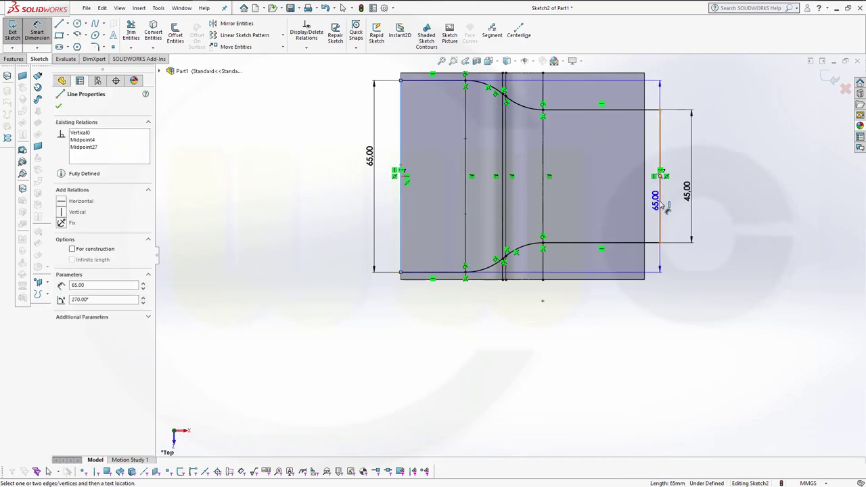
{"action": "left_click", "coordinate": [661, 203]}
{"action": "left_click", "coordinate": [547, 310]}
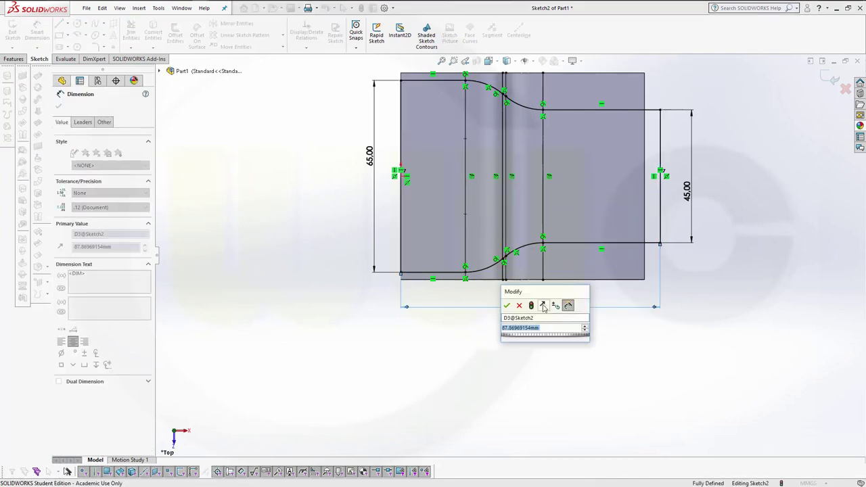
{"action": "type", "text": "82.5"}
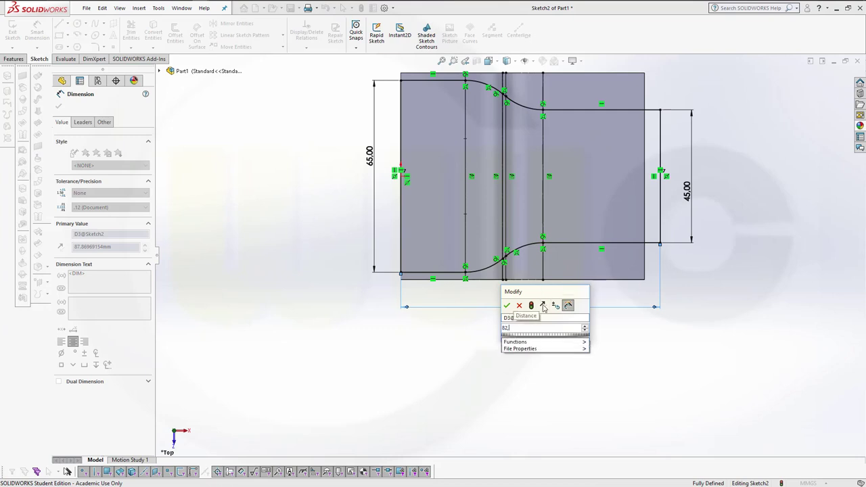
{"action": "key", "text": "Return"}
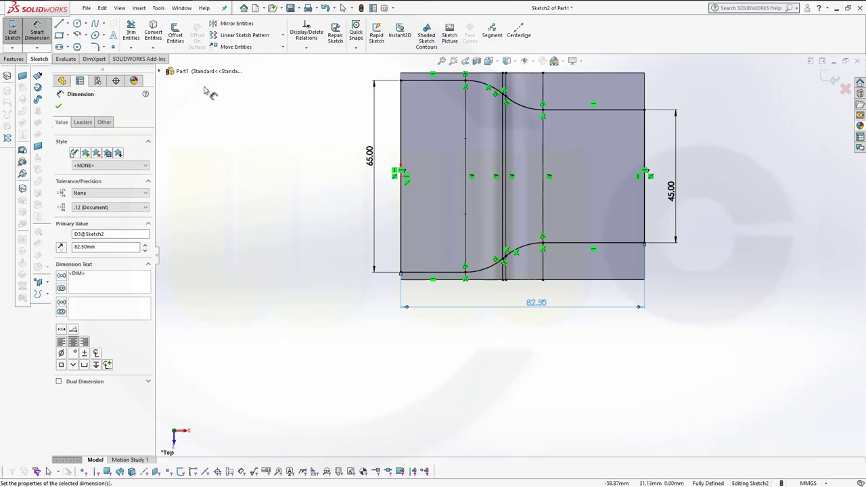
{"action": "left_click", "coordinate": [60, 107]}
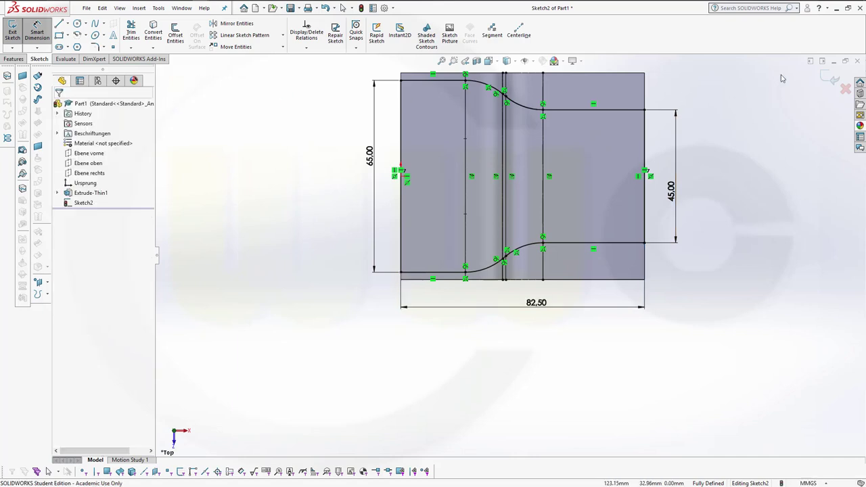
Extrude Sketch2 40 mm blind as a separate, unmerged solid body.
{"action": "left_click", "coordinate": [830, 78]}
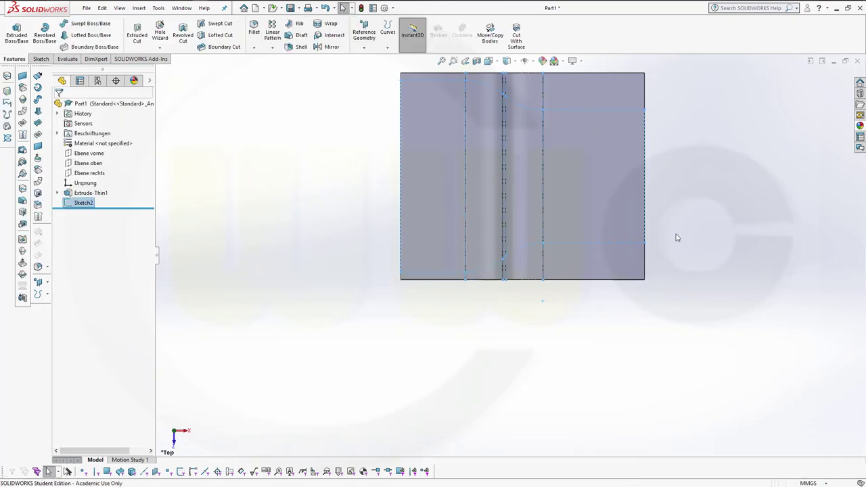
{"action": "middle_click_drag", "start_coordinate": [678, 238], "coordinate": [652, 128]}
{"action": "scroll", "coordinate": [664, 167], "scroll_direction": "up", "scroll_amount": 3}
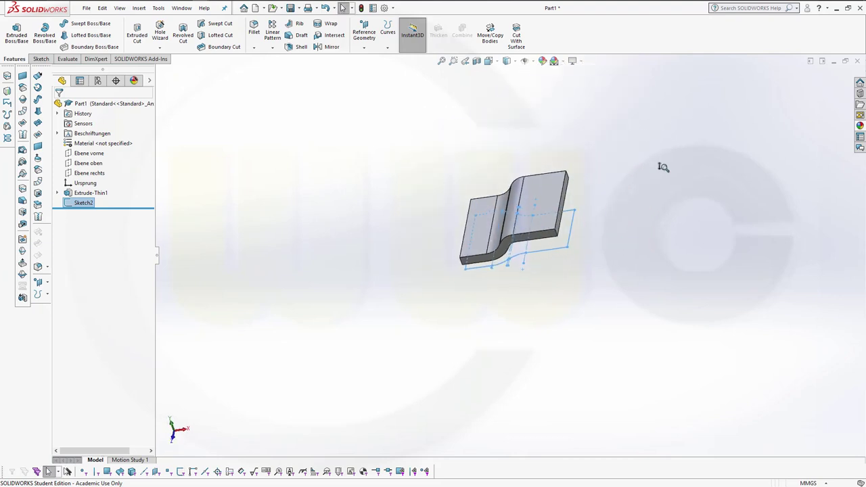
{"action": "scroll", "coordinate": [506, 244], "scroll_direction": "up", "scroll_amount": 2}
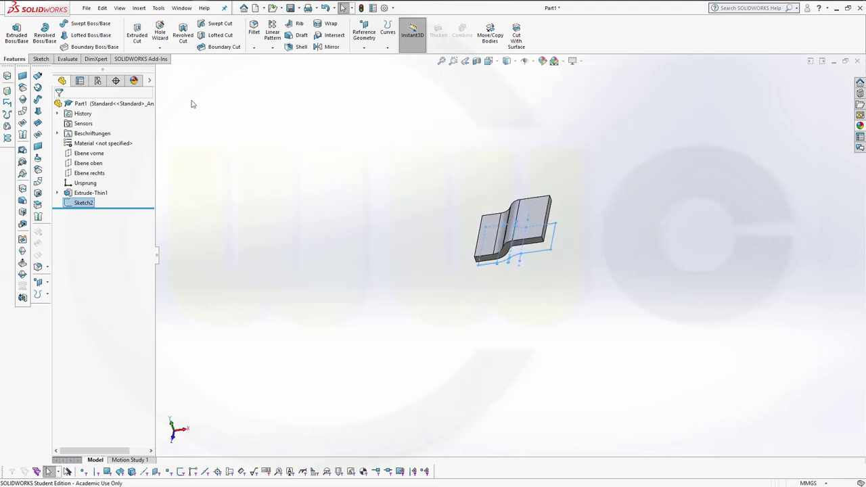
{"action": "left_click", "coordinate": [17, 33]}
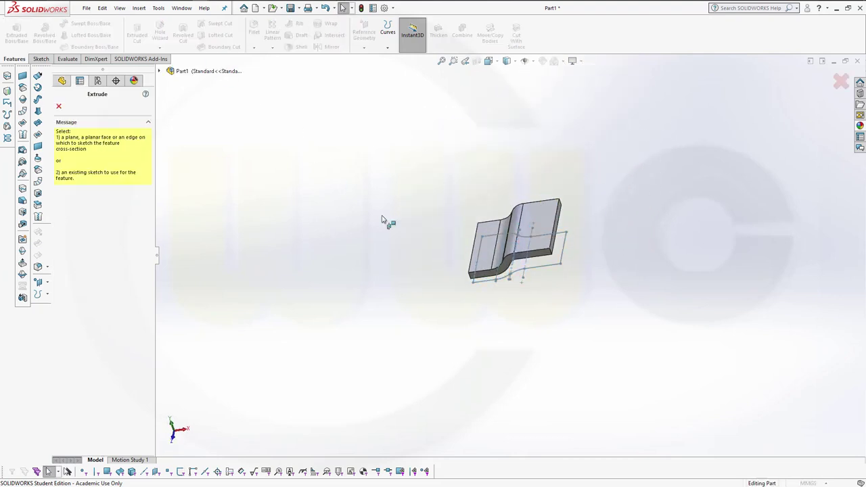
{"action": "left_click", "coordinate": [544, 268]}
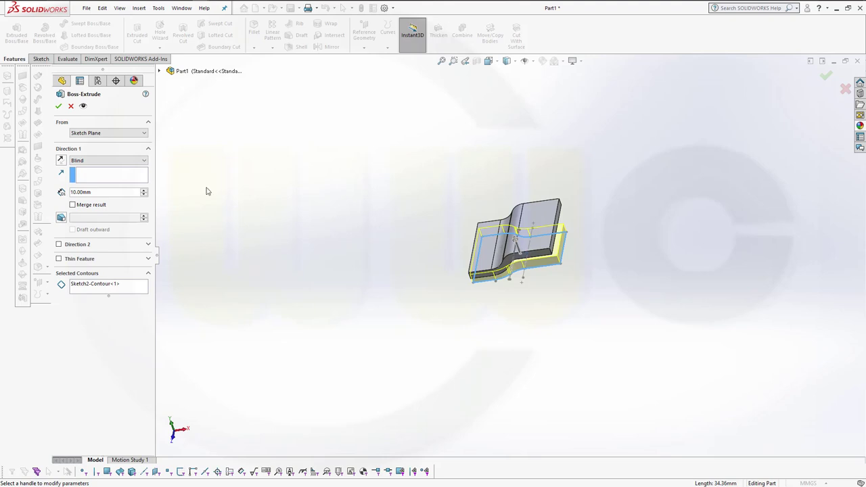
{"action": "double_click", "coordinate": [93, 192]}
{"action": "type", "text": "40"}
{"action": "key", "text": "Return"}
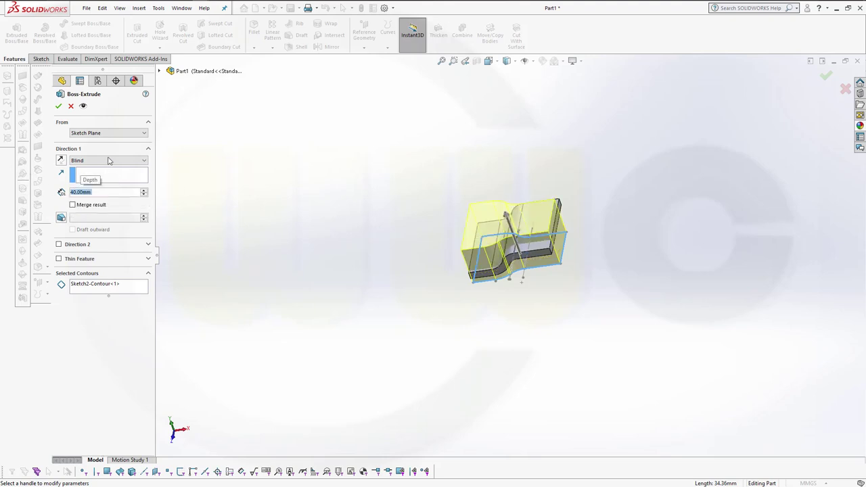
{"action": "left_click", "coordinate": [59, 106]}
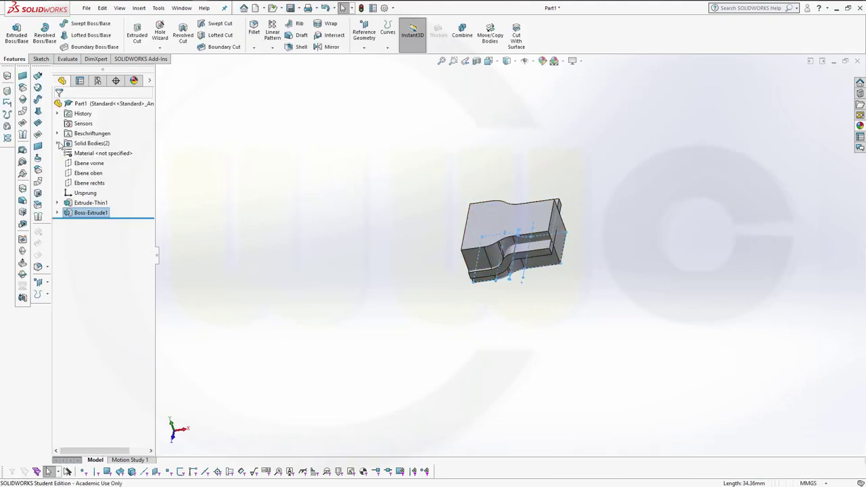
Rename the Extrude-Thin1 solid body to side_view.
{"action": "left_click", "coordinate": [58, 144]}
{"action": "left_click", "coordinate": [98, 154]}
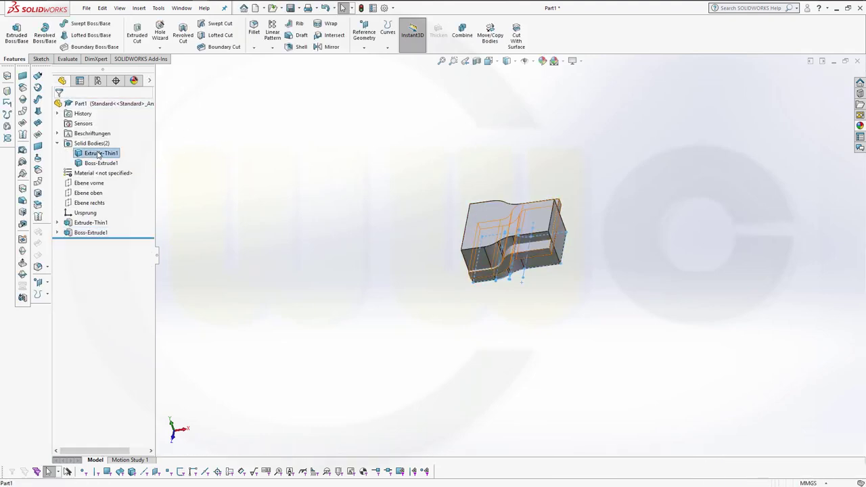
{"action": "left_click", "coordinate": [101, 152]}
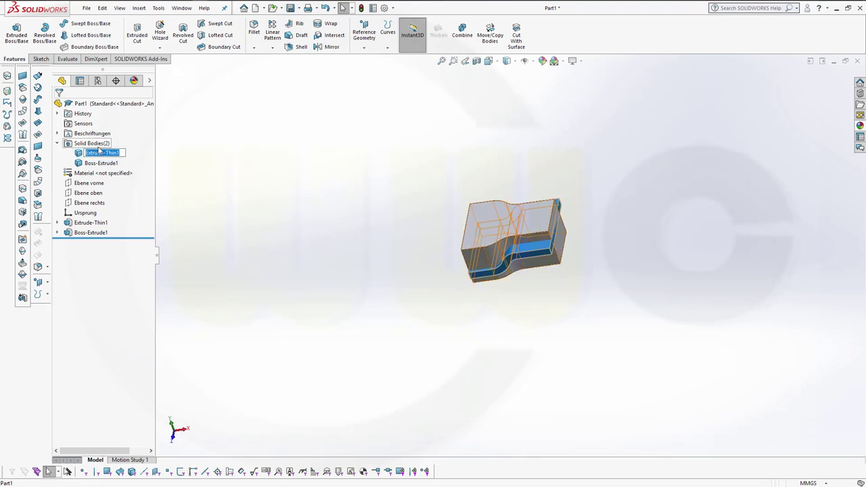
{"action": "type", "text": "side_vie"}
{"action": "type", "text": "w"}
{"action": "key", "text": "Return"}
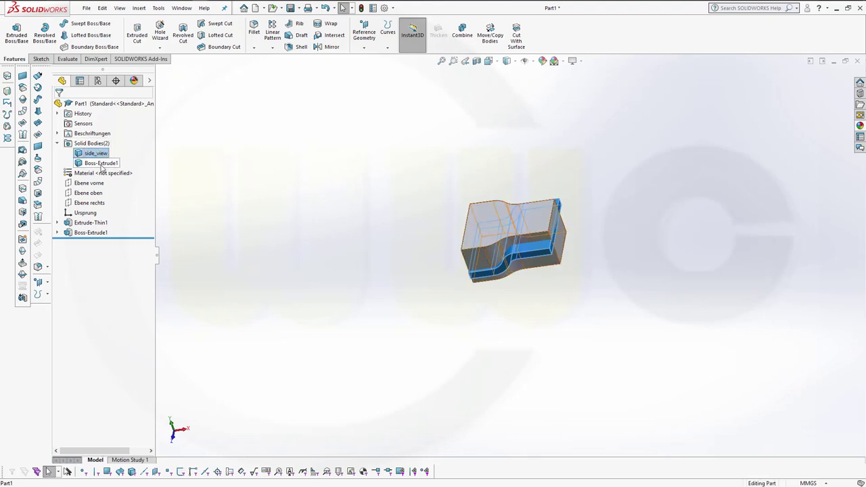
Rename the Boss-Extrude1 solid body to top_view.
{"action": "left_click", "coordinate": [101, 166]}
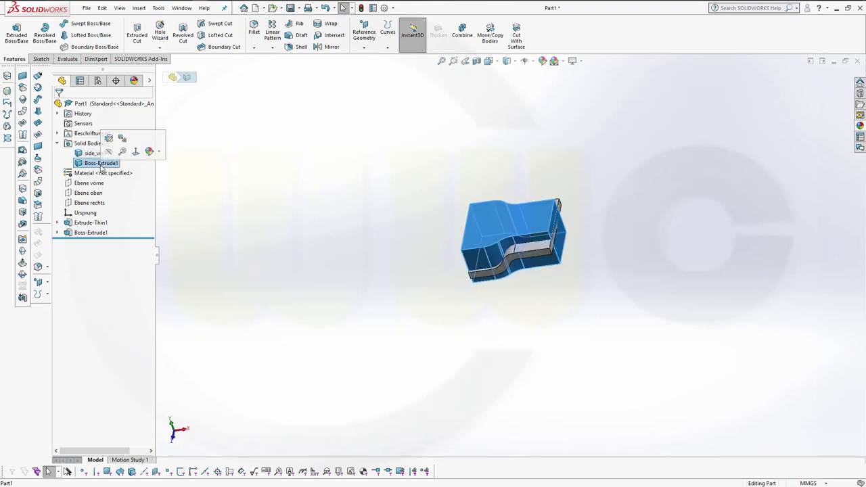
{"action": "left_click", "coordinate": [101, 166]}
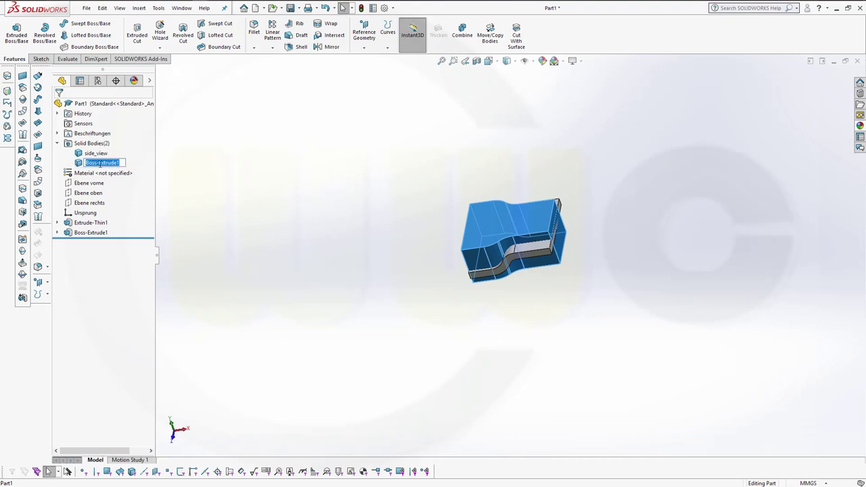
{"action": "type", "text": "top_view"}
{"action": "key", "text": "Return"}
{"action": "left_click", "coordinate": [269, 202]}
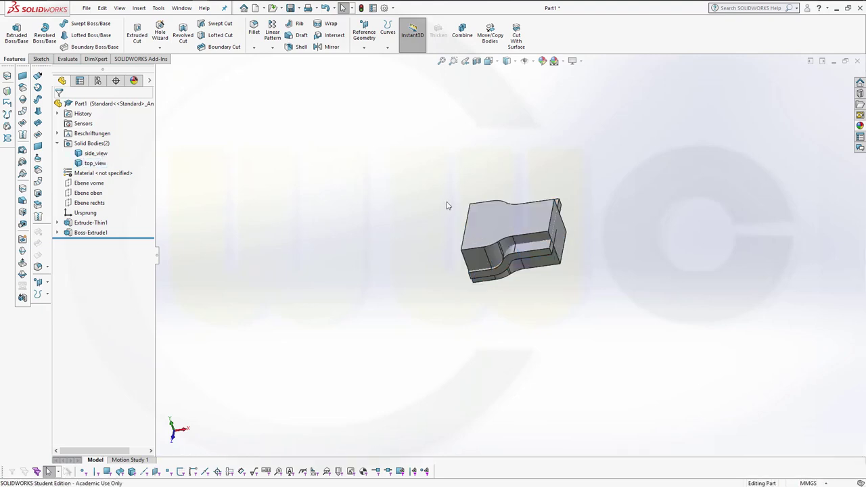
{"action": "scroll", "coordinate": [383, 231], "scroll_direction": "down", "scroll_amount": 5}
{"action": "scroll", "coordinate": [342, 186], "scroll_direction": "up", "scroll_amount": 3}
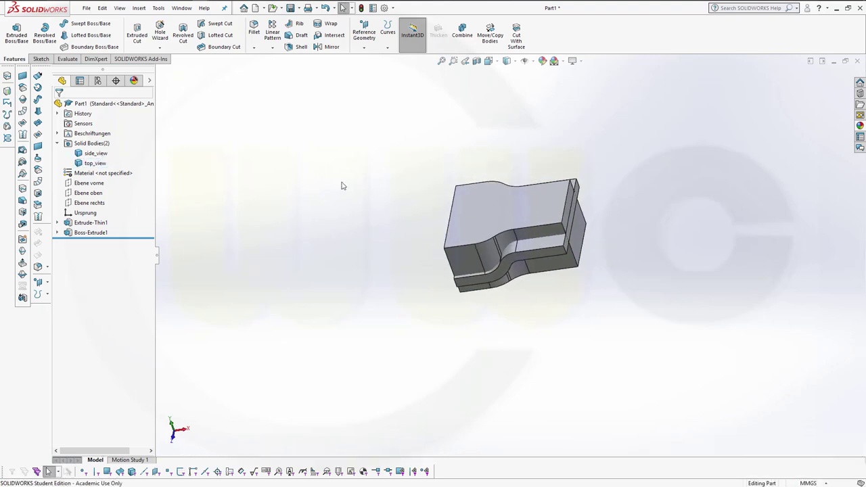
{"action": "middle_click_drag", "start_coordinate": [338, 173], "coordinate": [374, 184], "text": "ctrl"}
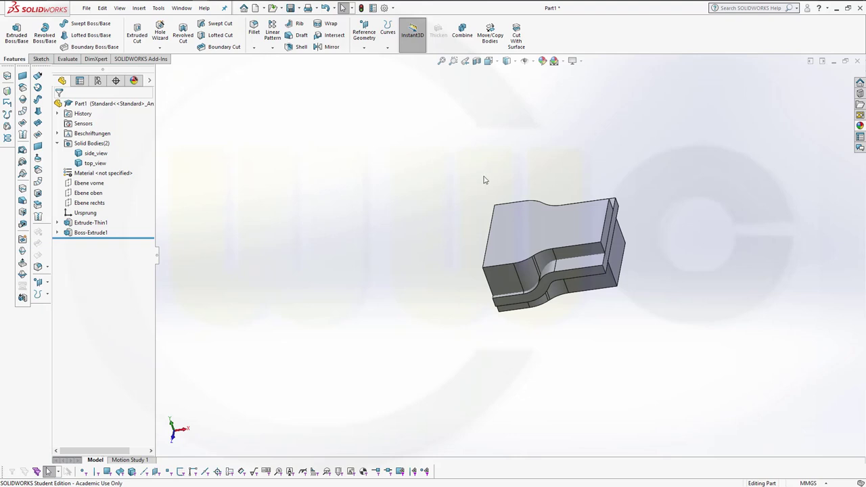
{"action": "left_click_drag", "start_coordinate": [585, 295], "coordinate": [295, 215]}
{"action": "left_click_drag", "start_coordinate": [204, 201], "coordinate": [180, 179]}
Combine top_view and side_view with Common, leaving only the shared tapered S-shaped strap body.
{"action": "left_click", "coordinate": [462, 30]}
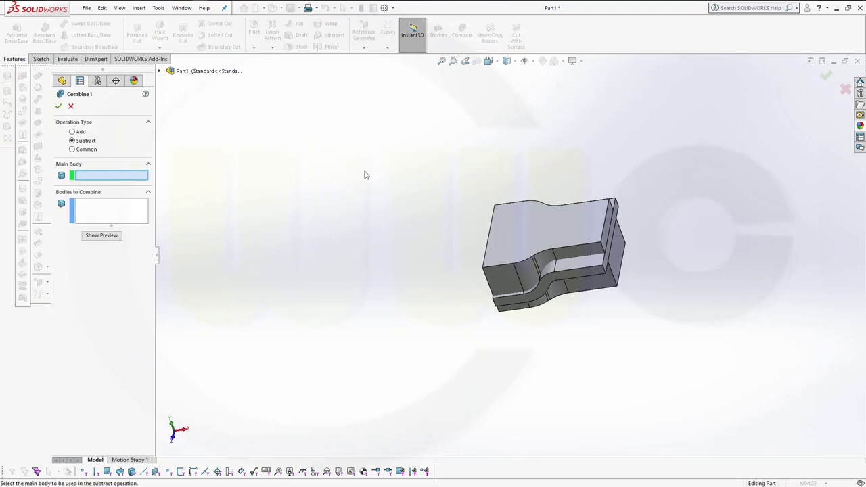
{"action": "left_click", "coordinate": [73, 150]}
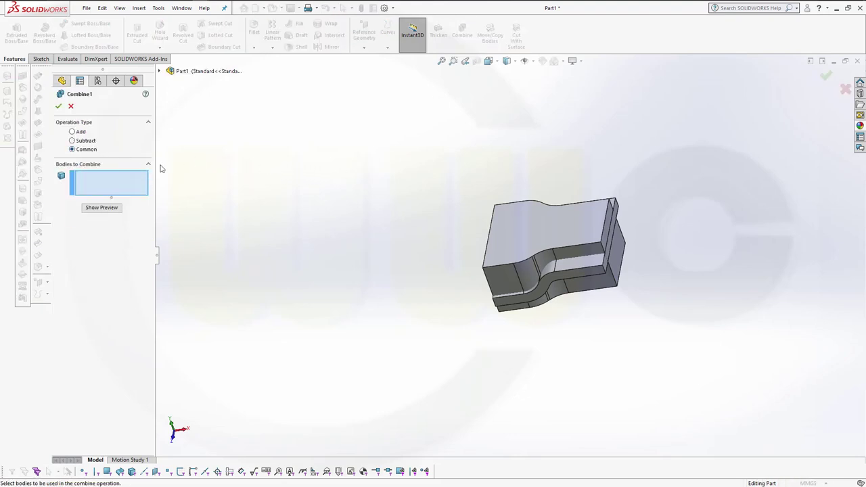
{"action": "left_click", "coordinate": [521, 278]}
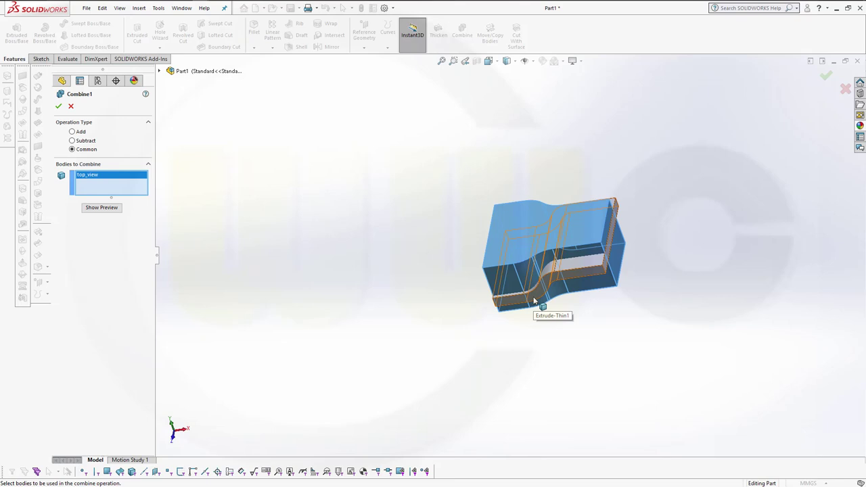
{"action": "left_click", "coordinate": [534, 300]}
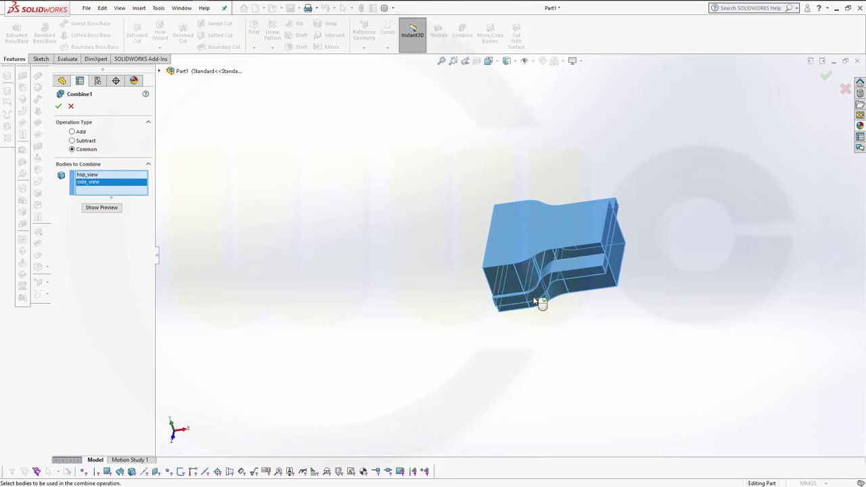
{"action": "left_click", "coordinate": [103, 208]}
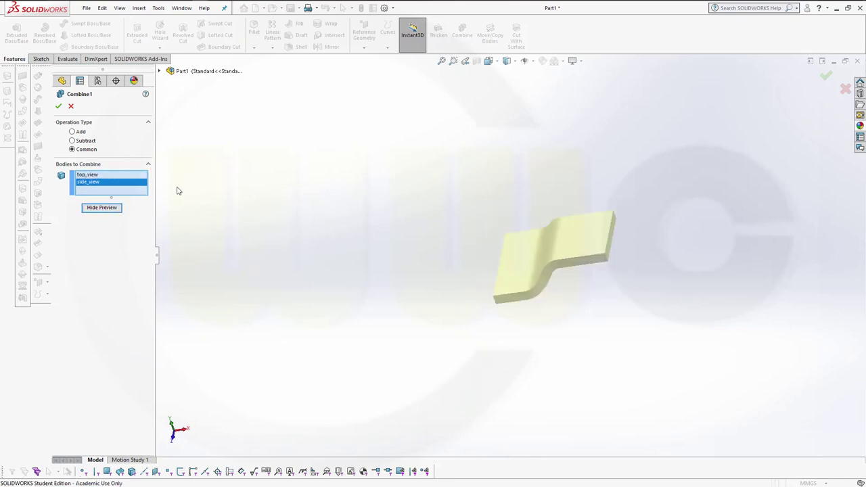
{"action": "left_click", "coordinate": [60, 107]}
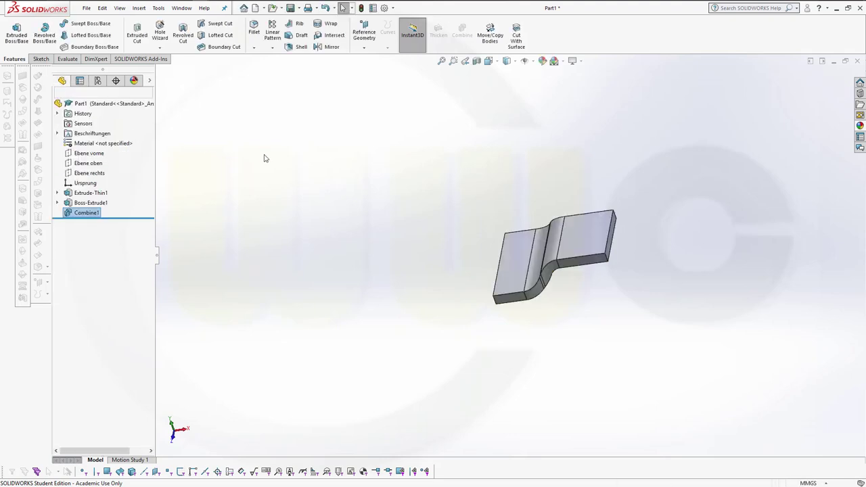
{"action": "mouse_move", "coordinate": [390, 211]}
{"action": "middle_mouse_down"}
{"action": "mouse_move", "coordinate": [393, 188]}
{"action": "mouse_move", "coordinate": [406, 209]}
{"action": "middle_mouse_up"}
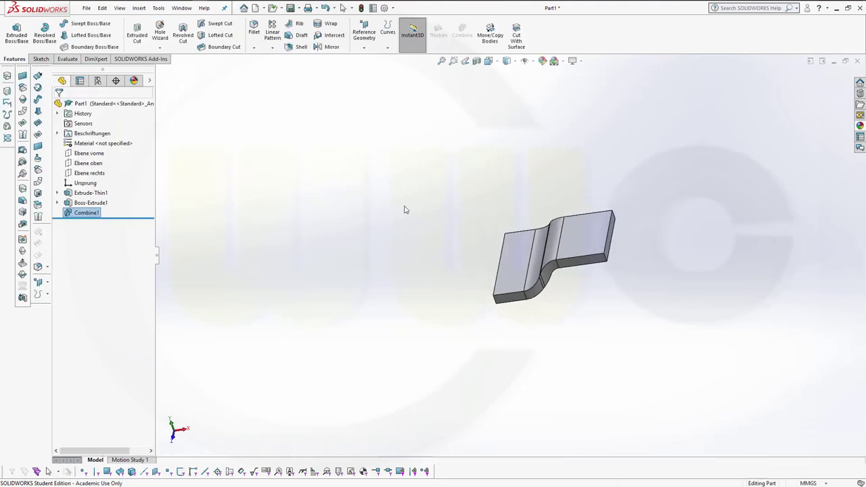
{"action": "mouse_move", "coordinate": [451, 178]}
{"action": "middle_mouse_down"}
{"action": "mouse_move", "coordinate": [473, 153]}
{"action": "mouse_move", "coordinate": [487, 166]}
{"action": "mouse_move", "coordinate": [469, 169]}
{"action": "mouse_move", "coordinate": [475, 189]}
{"action": "mouse_move", "coordinate": [447, 182]}
{"action": "mouse_move", "coordinate": [464, 174]}
{"action": "mouse_move", "coordinate": [467, 158]}
{"action": "middle_mouse_up"}
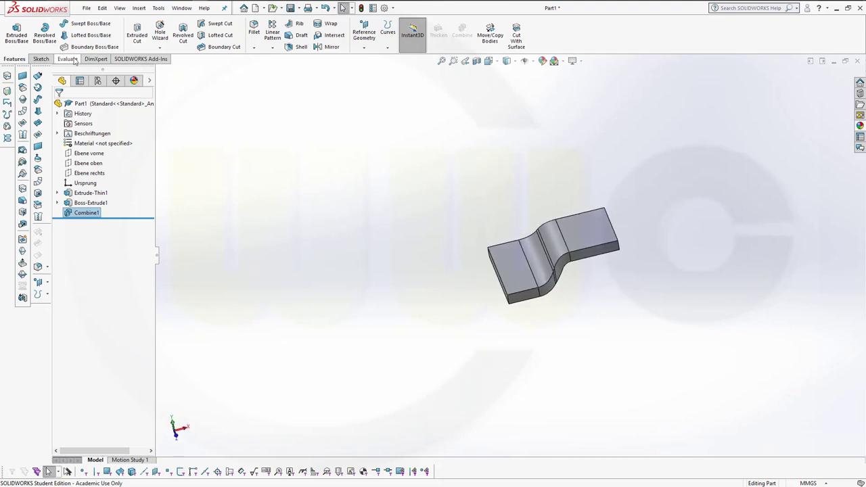
Start a new sketch on the Ebene vorne plane.
{"action": "left_click", "coordinate": [41, 59]}
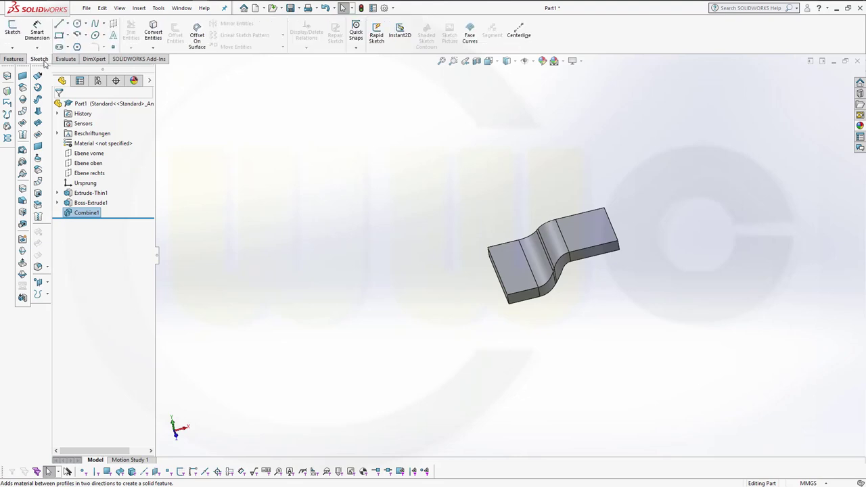
{"action": "left_click", "coordinate": [93, 154]}
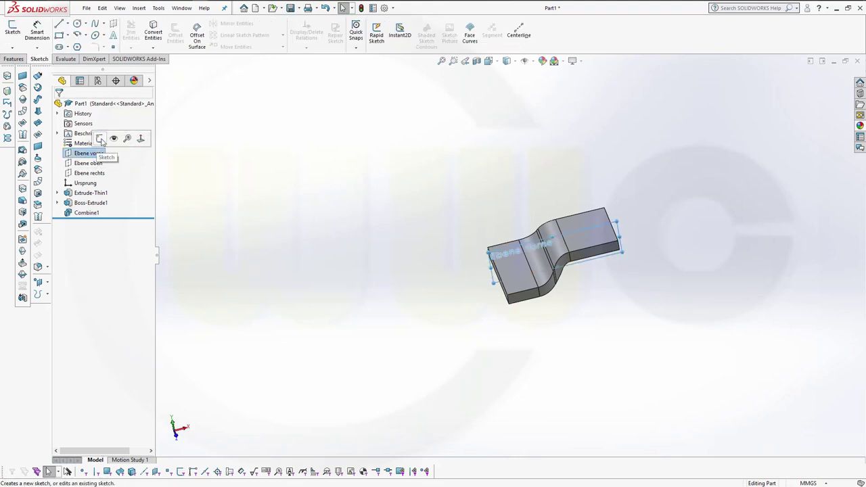
{"action": "left_click", "coordinate": [100, 139]}
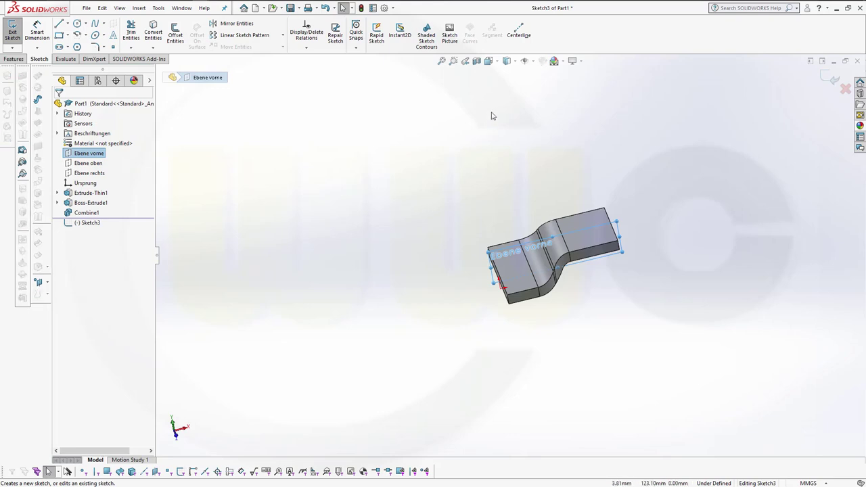
Orient the view to Front and shift the strap right to make sketching room.
{"action": "left_click", "coordinate": [490, 68]}
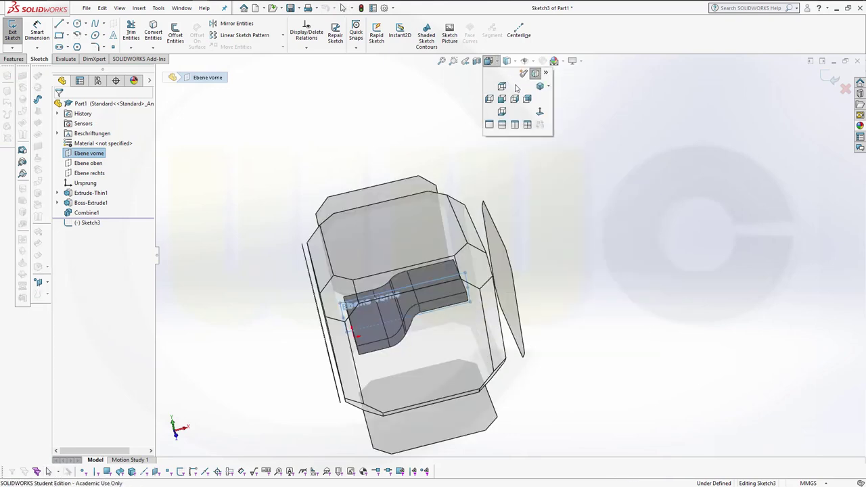
{"action": "left_click", "coordinate": [503, 102]}
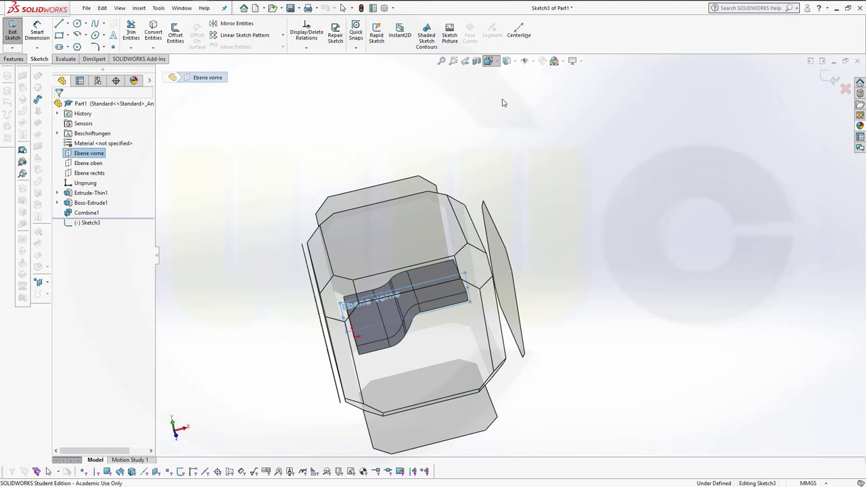
{"action": "left_click", "coordinate": [536, 119]}
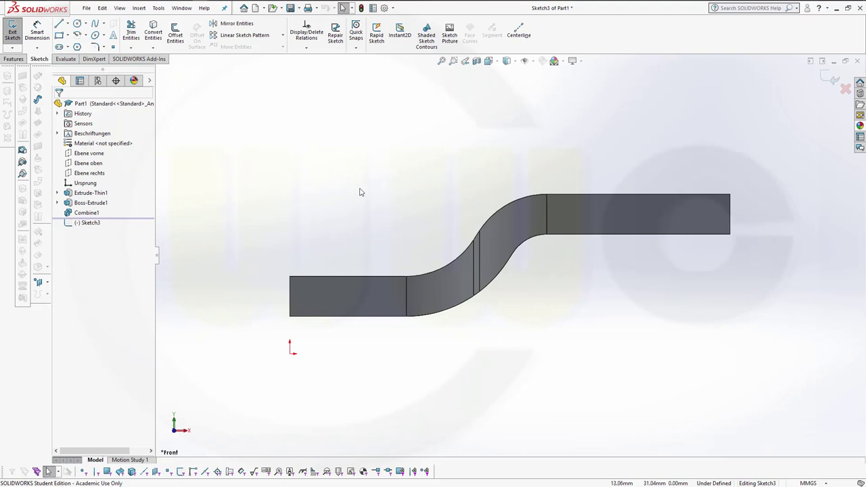
{"action": "mouse_move", "coordinate": [365, 192]}
{"action": "middle_mouse_down", "text": "shift"}
{"action": "mouse_move", "coordinate": [422, 182]}
{"action": "mouse_move", "coordinate": [542, 194]}
{"action": "middle_mouse_up", "text": "shift"}
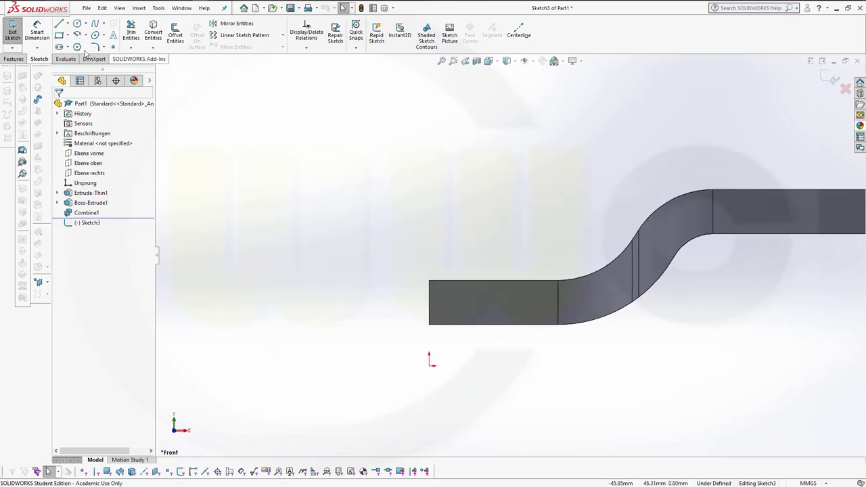
{"action": "left_click", "coordinate": [59, 23]}
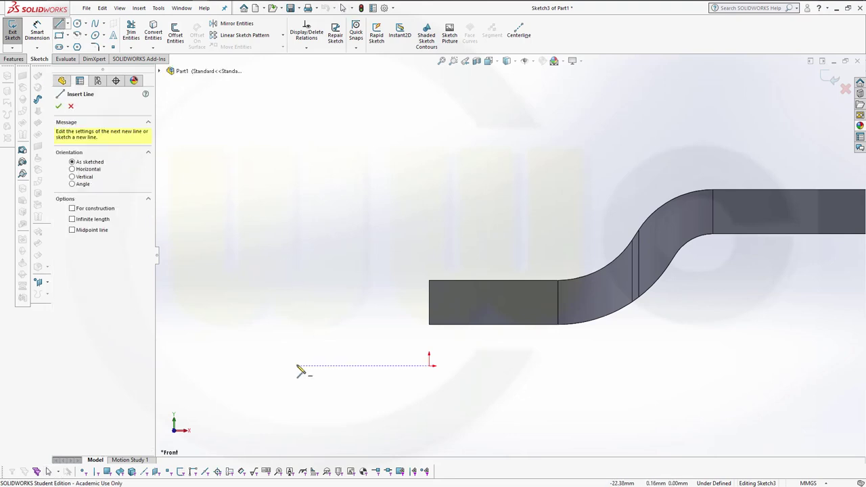
Draw a closed six-line stepped outline left of the strap's lower end.
{"action": "left_click", "coordinate": [250, 365]}
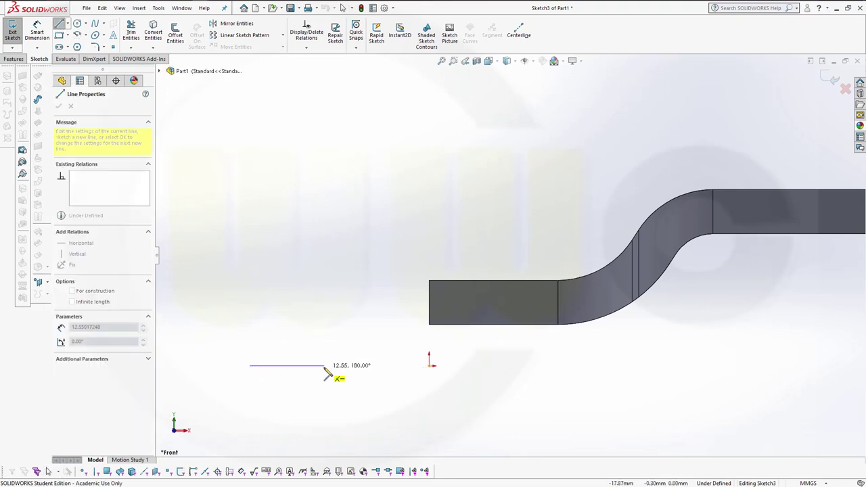
{"action": "left_click", "coordinate": [324, 365]}
{"action": "left_click", "coordinate": [324, 323]}
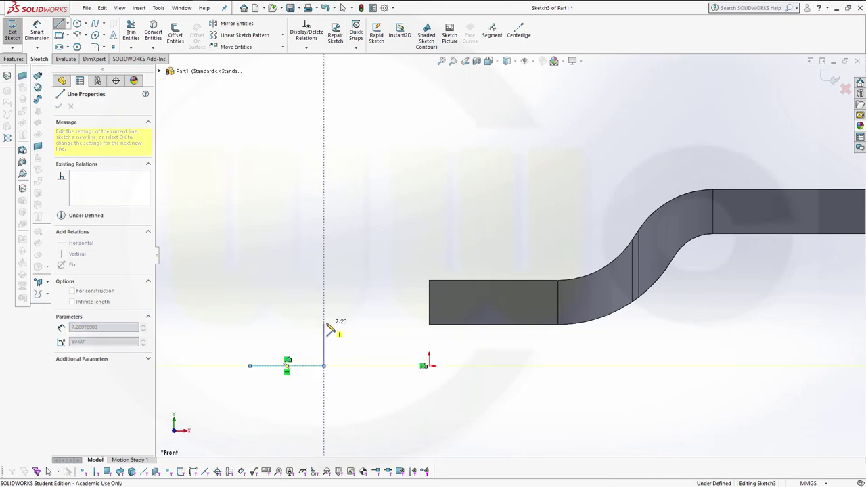
{"action": "left_click", "coordinate": [385, 323]}
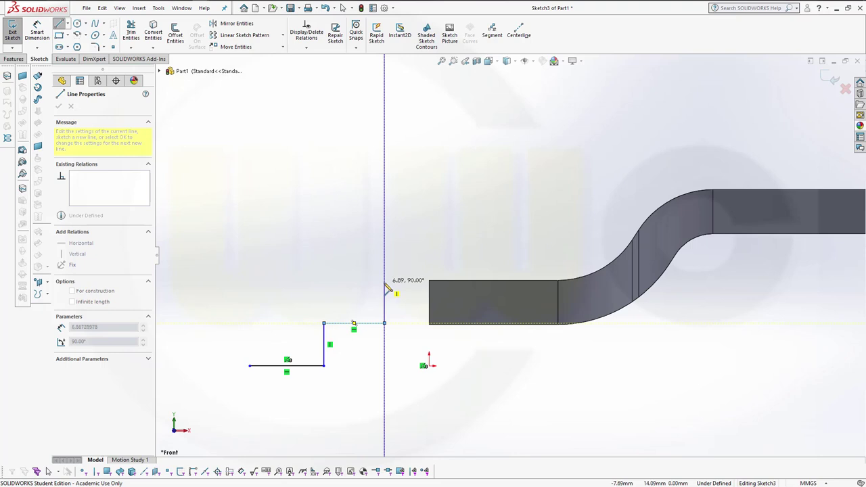
{"action": "left_click", "coordinate": [385, 283]}
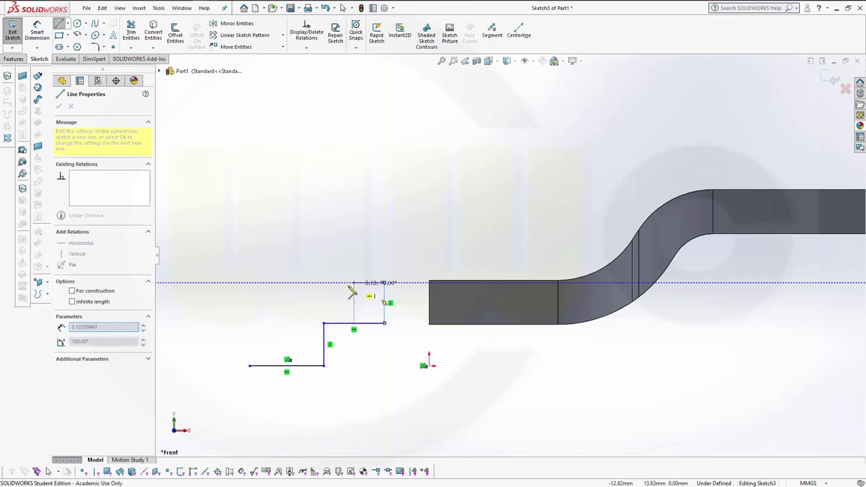
{"action": "double_click", "coordinate": [250, 283]}
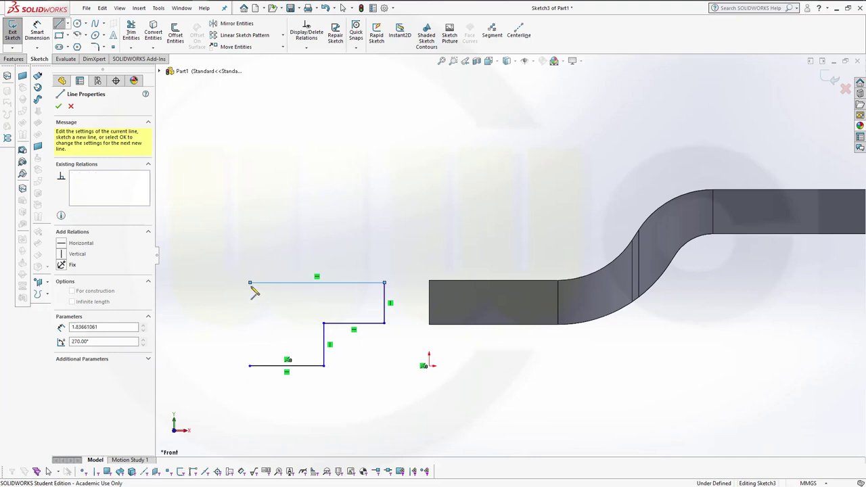
{"action": "left_click", "coordinate": [251, 283]}
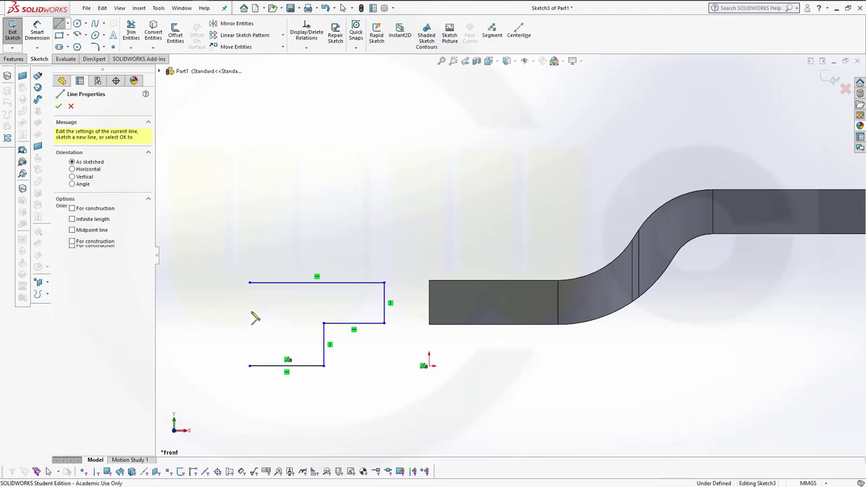
{"action": "left_click", "coordinate": [251, 283]}
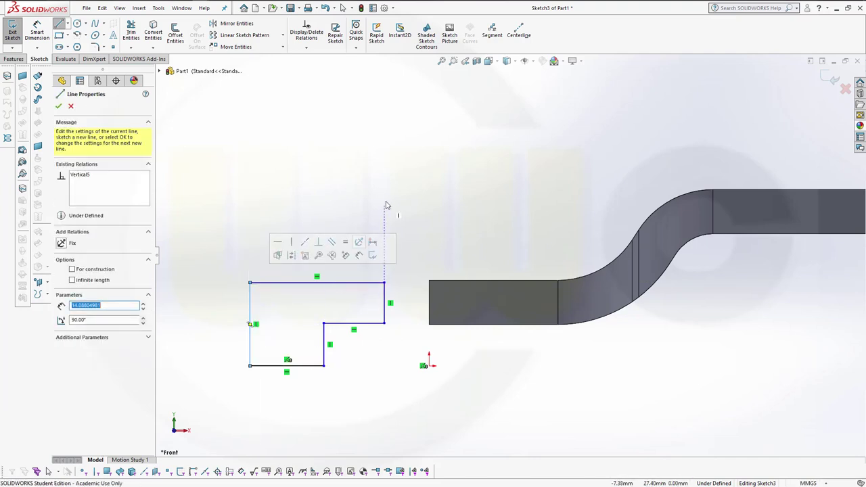
{"action": "key", "text": "Escape"}
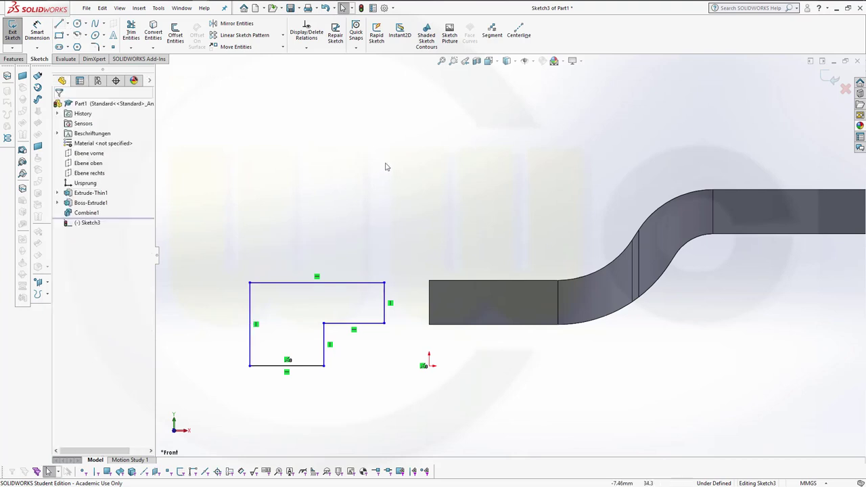
Dimension the outline's bottom length to 20 mm and top length to 32.5 mm.
{"action": "left_click", "coordinate": [37, 32]}
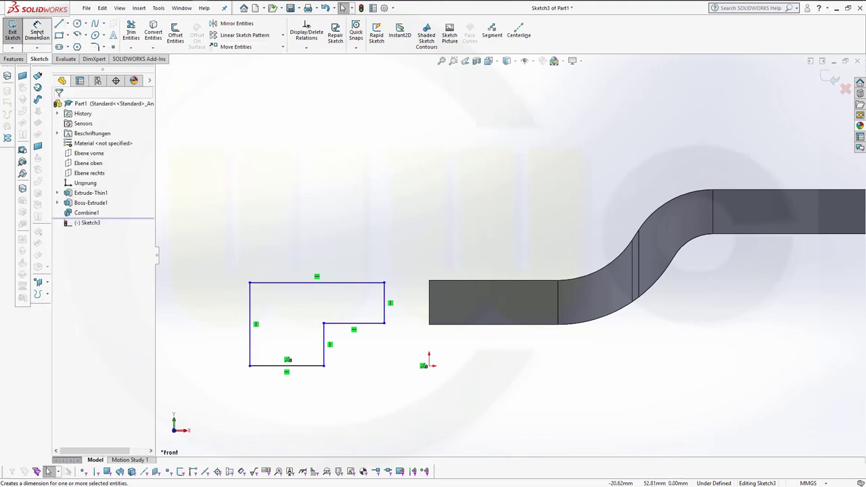
{"action": "left_click", "coordinate": [269, 366]}
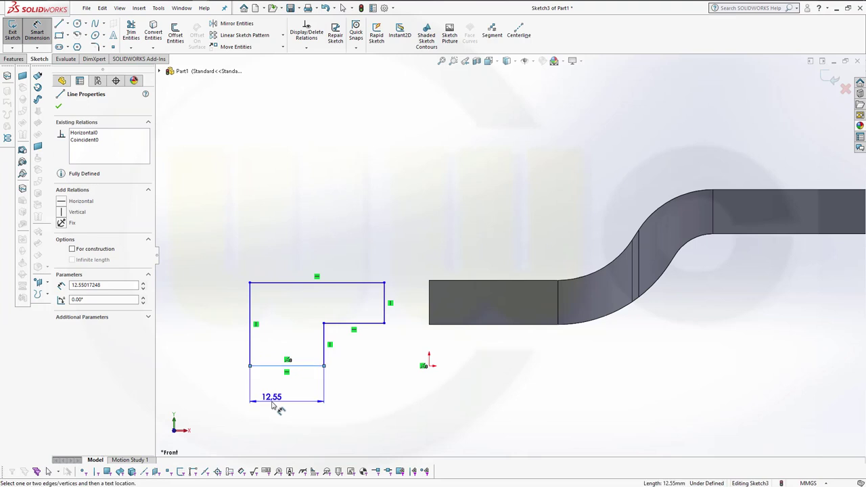
{"action": "left_click", "coordinate": [265, 397]}
{"action": "type", "text": "20"}
{"action": "key", "text": "Return"}
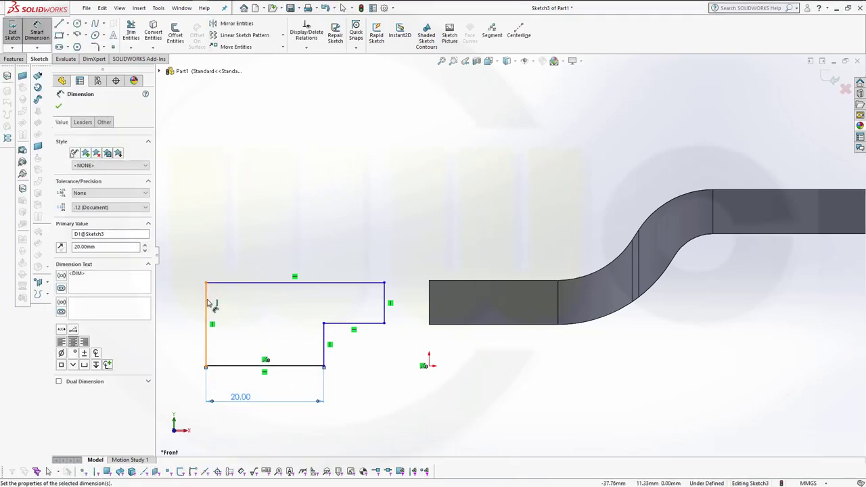
{"action": "left_click", "coordinate": [207, 303]}
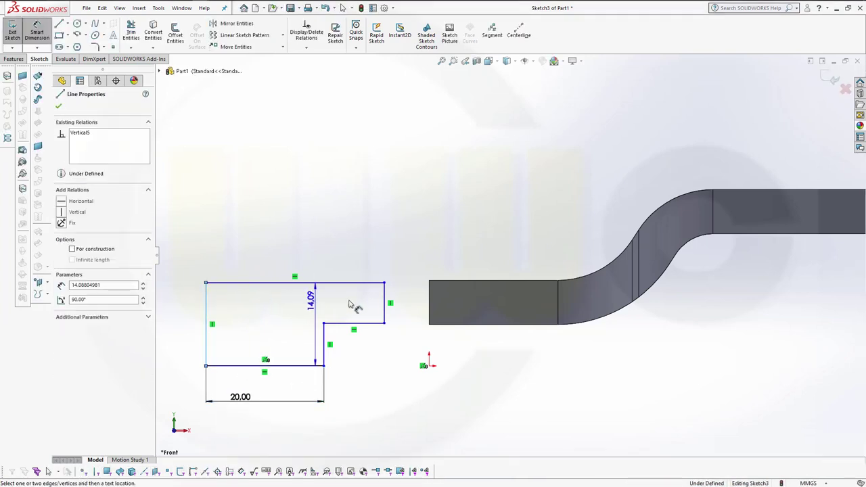
{"action": "left_click", "coordinate": [386, 310]}
{"action": "left_click", "coordinate": [306, 262]}
{"action": "type", "text": "32"}
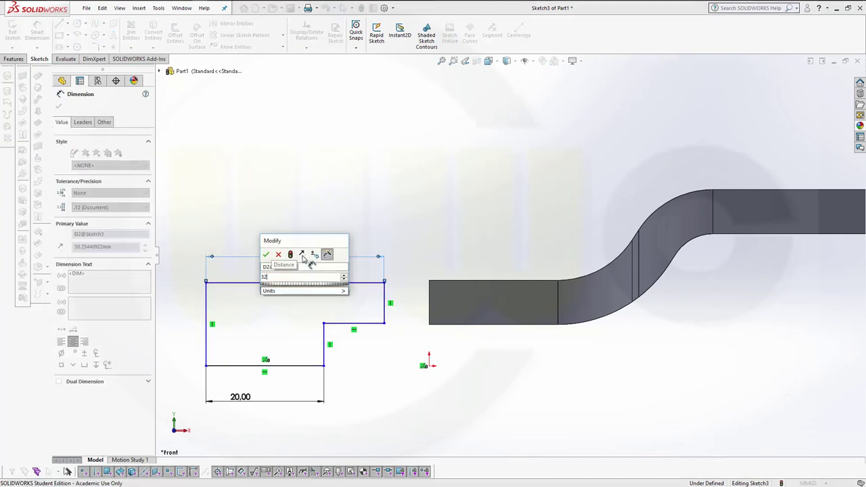
{"action": "type", "text": ".5"}
{"action": "key", "text": "Return"}
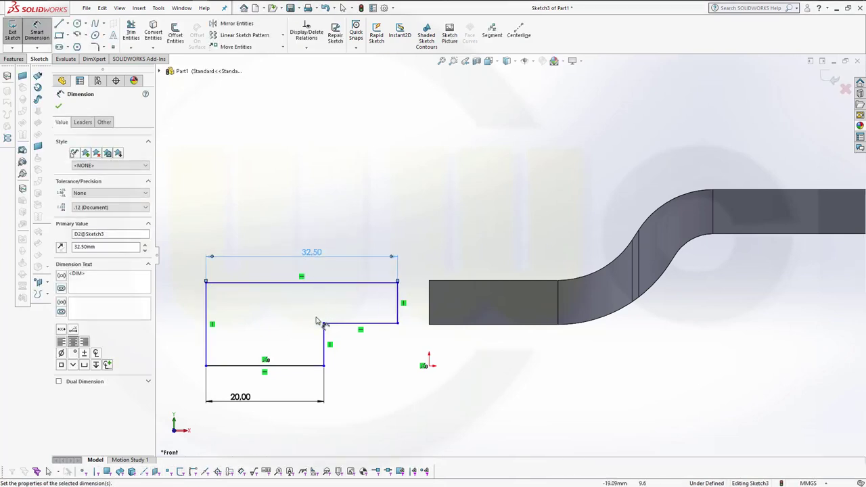
Add the 7 mm step height and 14.5 mm overall height dimensions.
{"action": "left_click", "coordinate": [339, 325]}
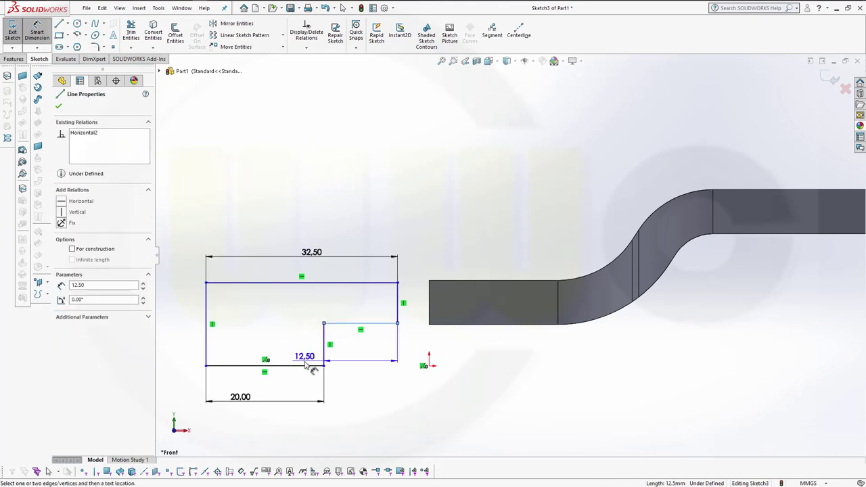
{"action": "left_click", "coordinate": [306, 366]}
{"action": "left_click", "coordinate": [304, 351]}
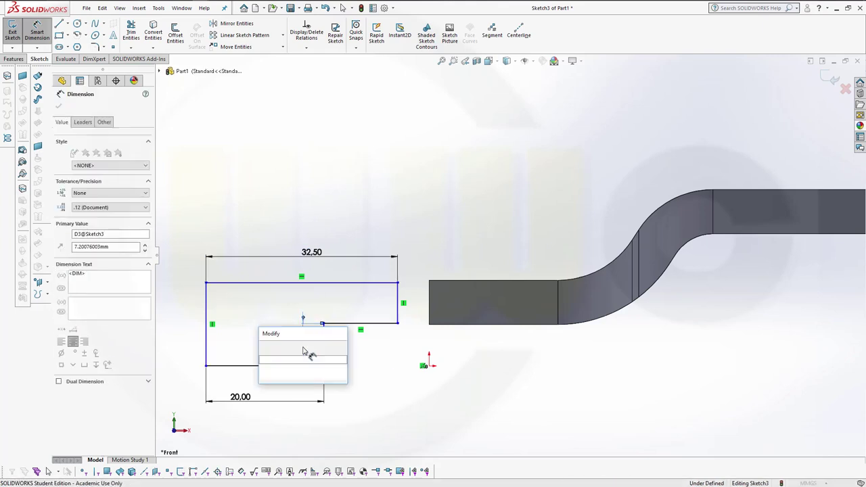
{"action": "type", "text": "7"}
{"action": "key", "text": "Return"}
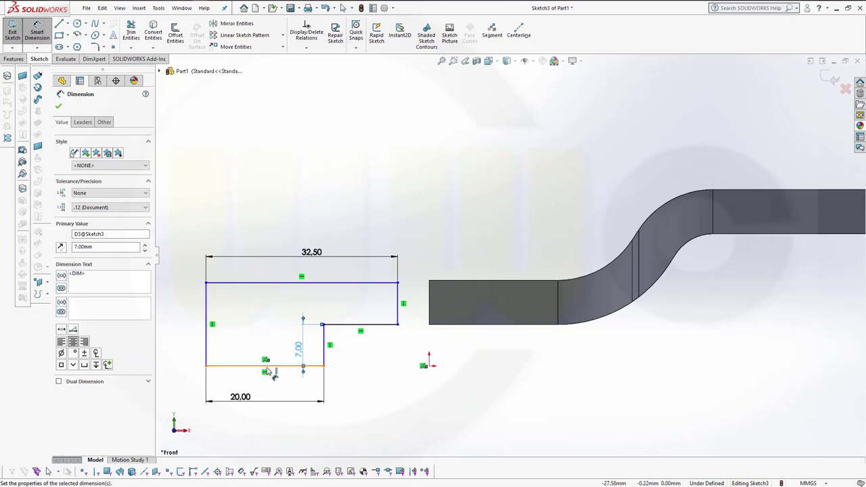
{"action": "left_click", "coordinate": [269, 367]}
{"action": "left_click", "coordinate": [252, 283]}
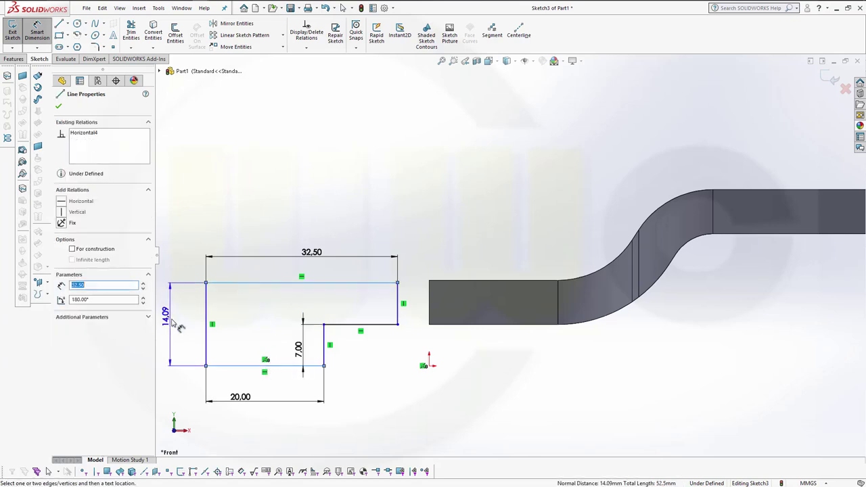
{"action": "left_click", "coordinate": [179, 326]}
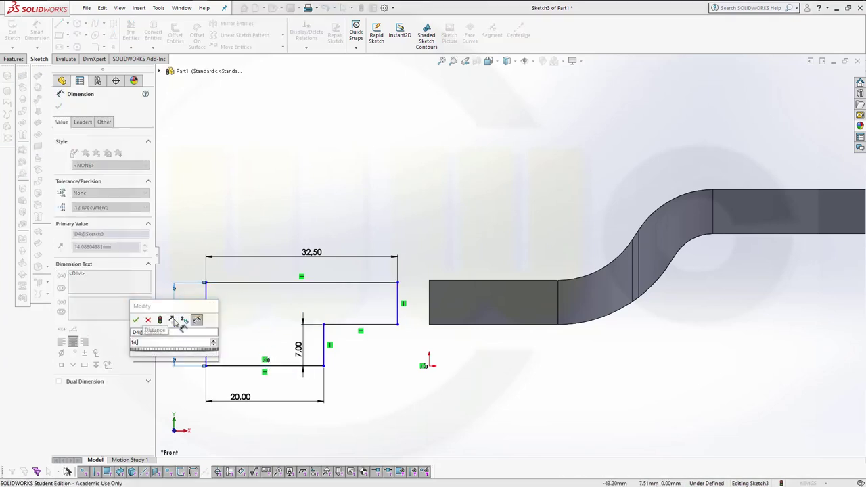
{"action": "type", "text": "5"}
{"action": "key", "text": "Return"}
{"action": "key", "text": "Escape"}
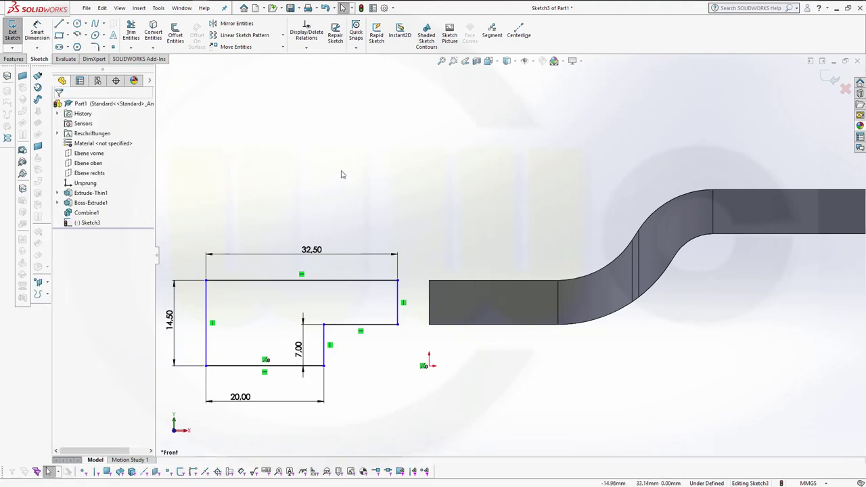
Make the outline's bottom-left corner coincident with the origin and exit the sketch.
{"action": "left_click", "coordinate": [206, 366]}
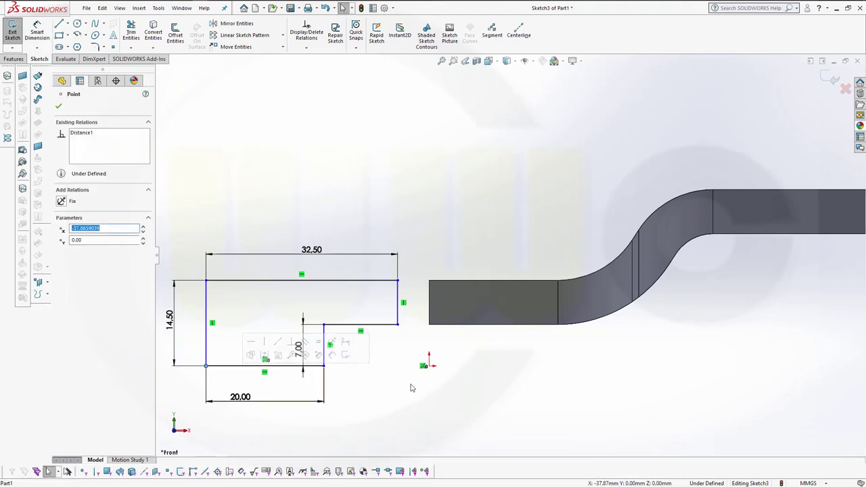
{"action": "left_click", "coordinate": [428, 366], "text": "ctrl"}
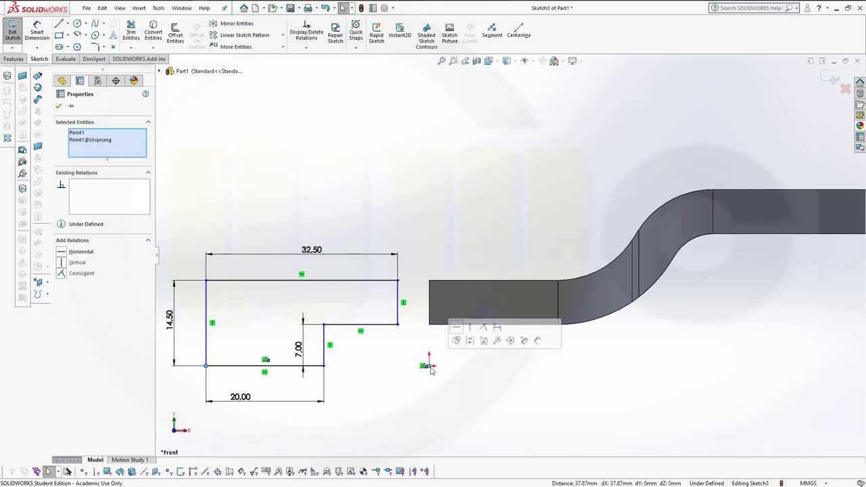
{"action": "left_click", "coordinate": [483, 328]}
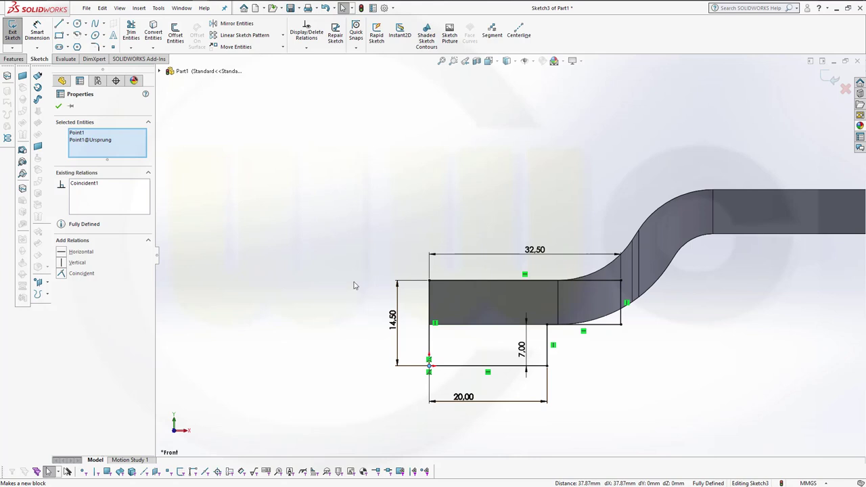
{"action": "left_click", "coordinate": [830, 79]}
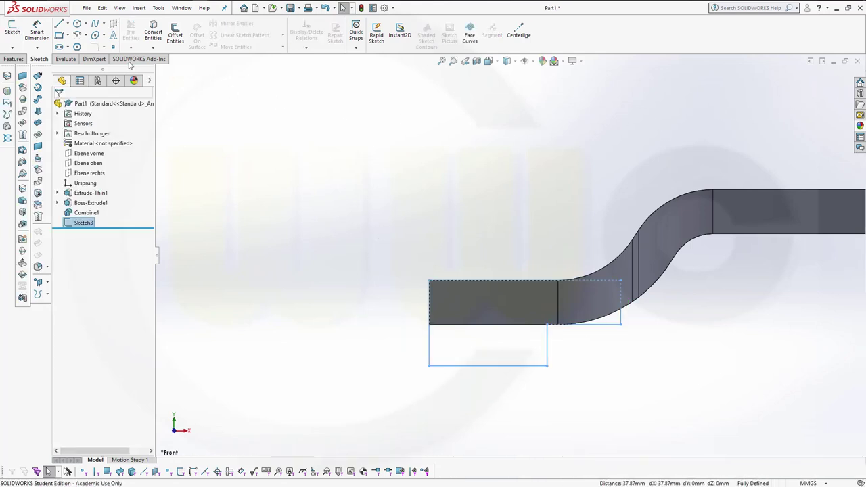
{"action": "left_click", "coordinate": [14, 59]}
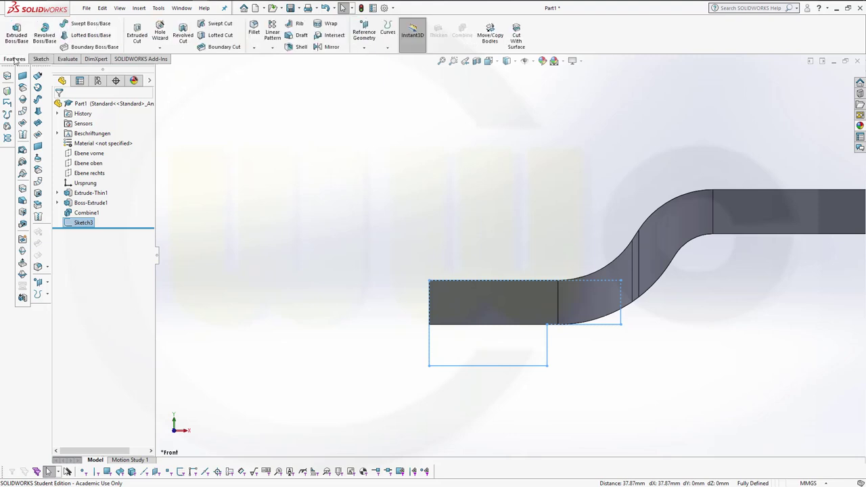
Revolve Sketch3 360° about its left vertical line into a separate, unmerged disc body.
{"action": "left_click", "coordinate": [50, 31]}
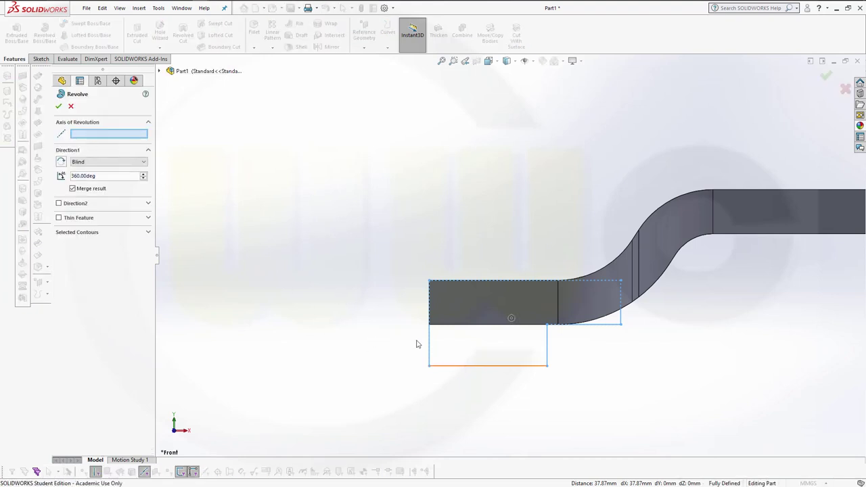
{"action": "scroll", "coordinate": [400, 347], "scroll_direction": "up", "scroll_amount": 2}
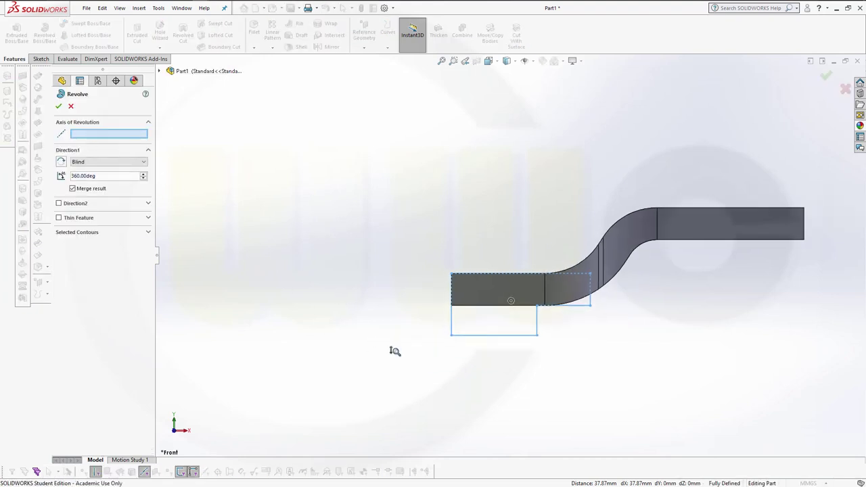
{"action": "left_click", "coordinate": [452, 324]}
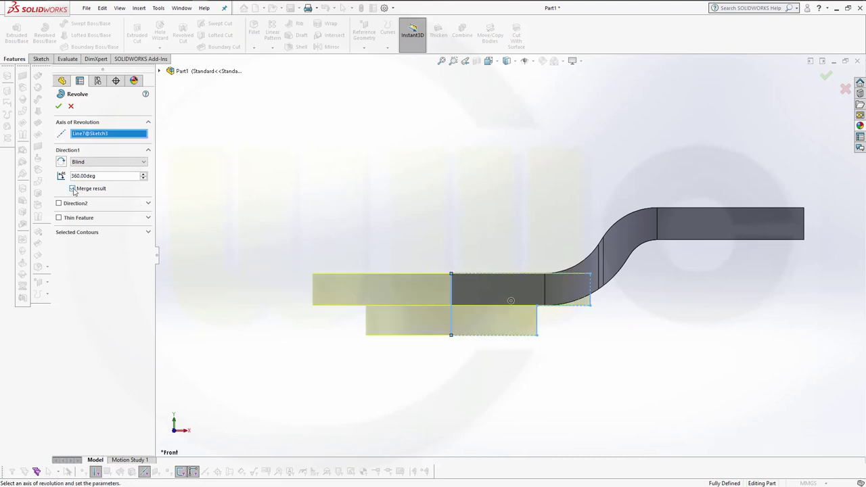
{"action": "left_click", "coordinate": [60, 107]}
{"action": "scroll", "coordinate": [405, 221], "scroll_direction": "up", "scroll_amount": 2}
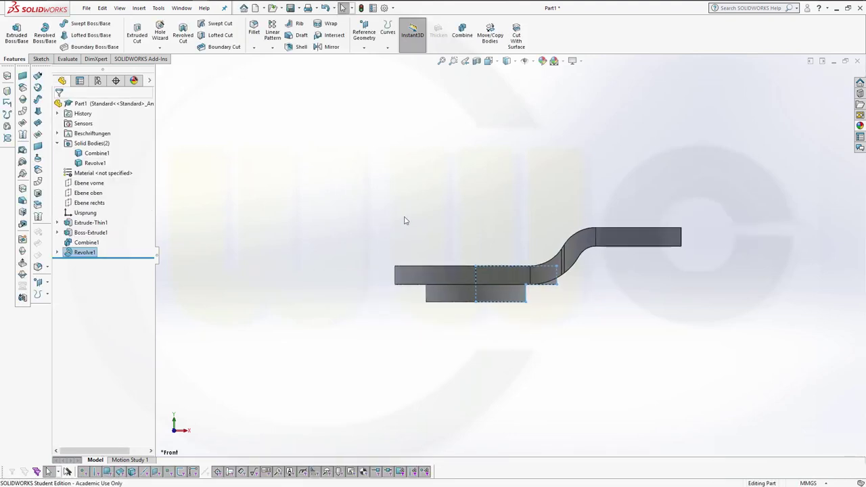
{"action": "middle_click_drag", "start_coordinate": [405, 220], "coordinate": [407, 253]}
{"action": "left_click", "coordinate": [440, 186]}
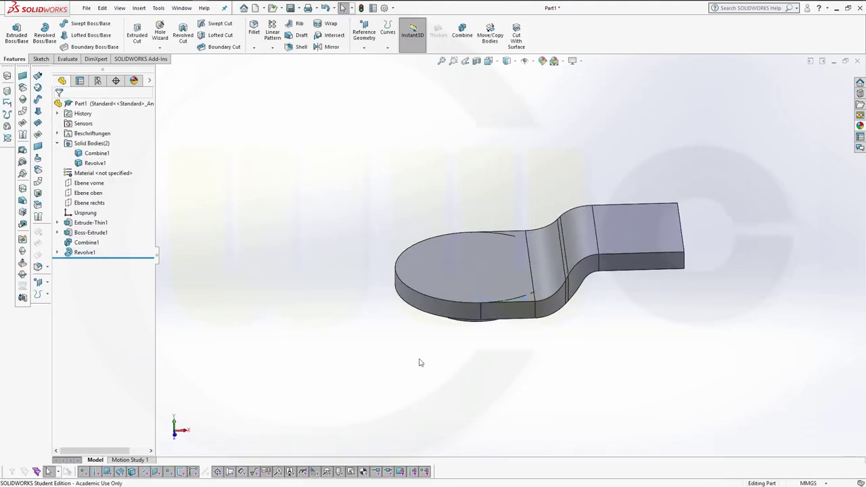
Rename the Revolve1 solid body to 'revolve'.
{"action": "middle_click_drag", "start_coordinate": [562, 374], "coordinate": [557, 354]}
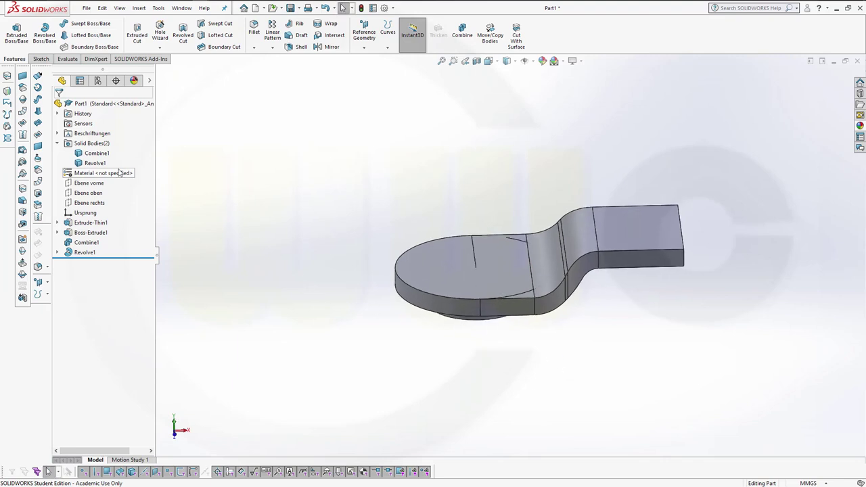
{"action": "left_click", "coordinate": [95, 163]}
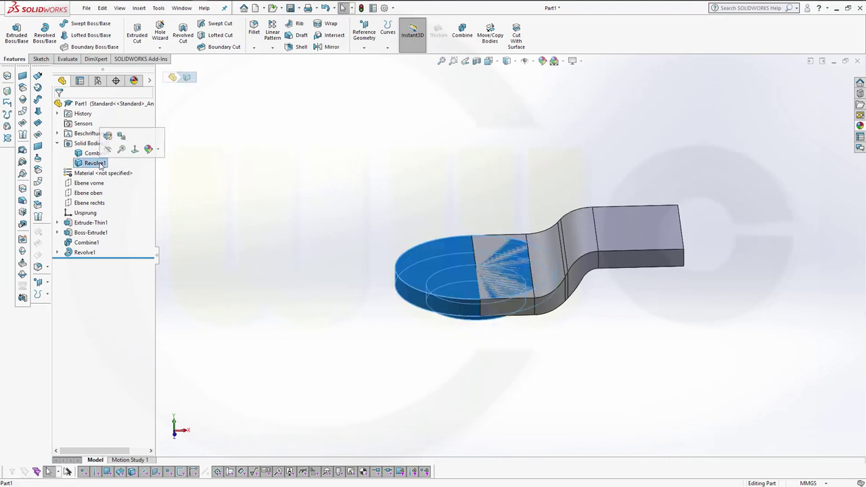
{"action": "left_click", "coordinate": [99, 164]}
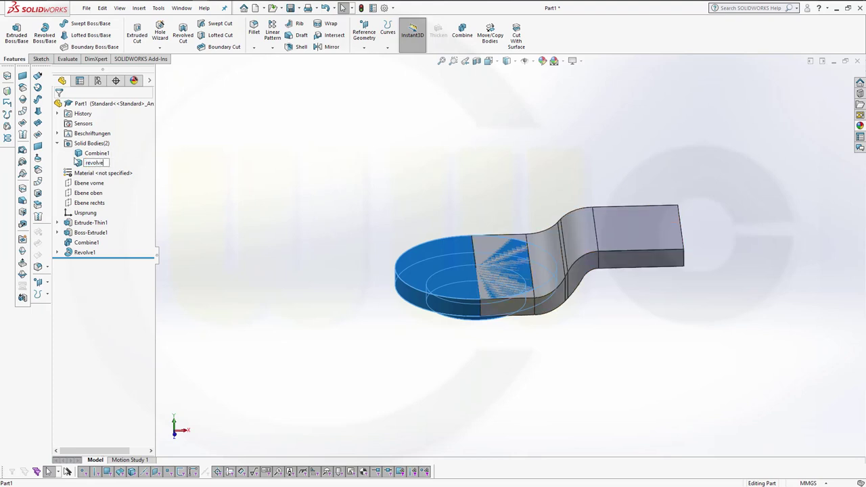
{"action": "key", "text": "Return"}
{"action": "left_click", "coordinate": [410, 196]}
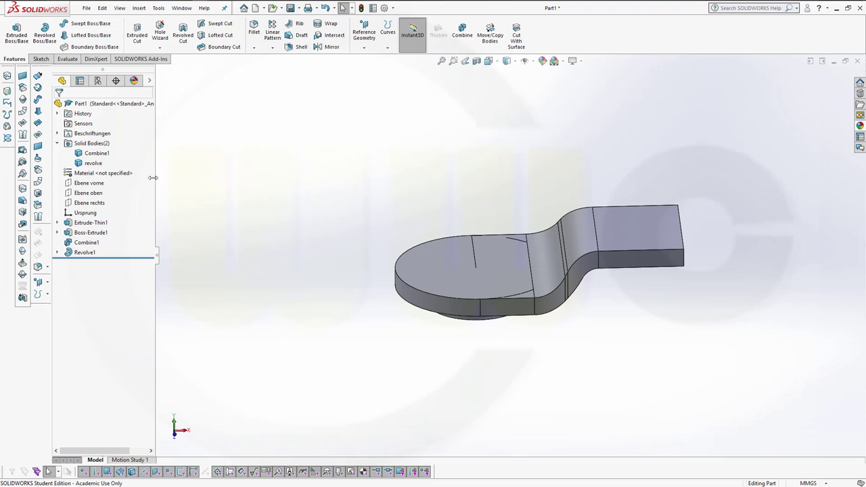
{"action": "left_click", "coordinate": [99, 195]}
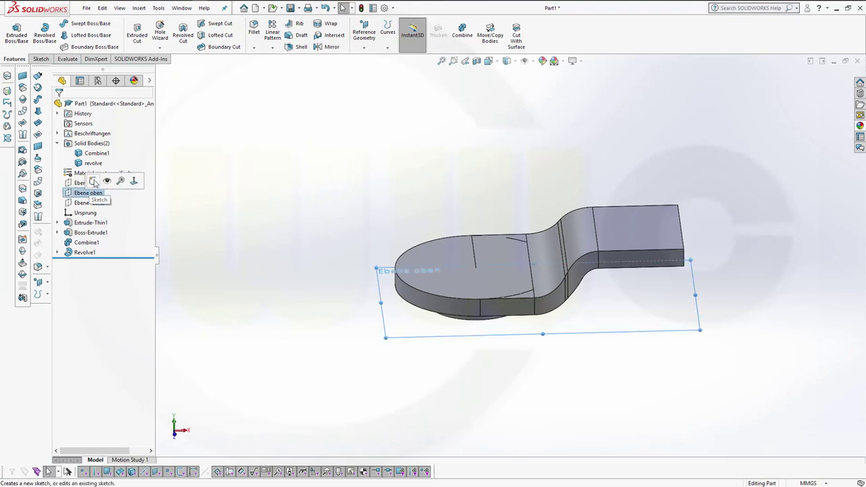
Start a sketch on Ebene oben and view it Normal To.
{"action": "left_click", "coordinate": [95, 184]}
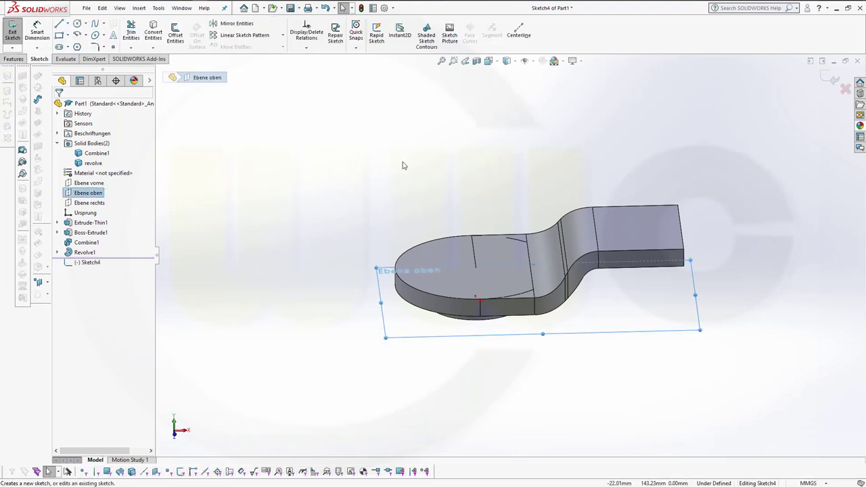
{"action": "key", "text": "space"}
{"action": "left_click", "coordinate": [406, 227]}
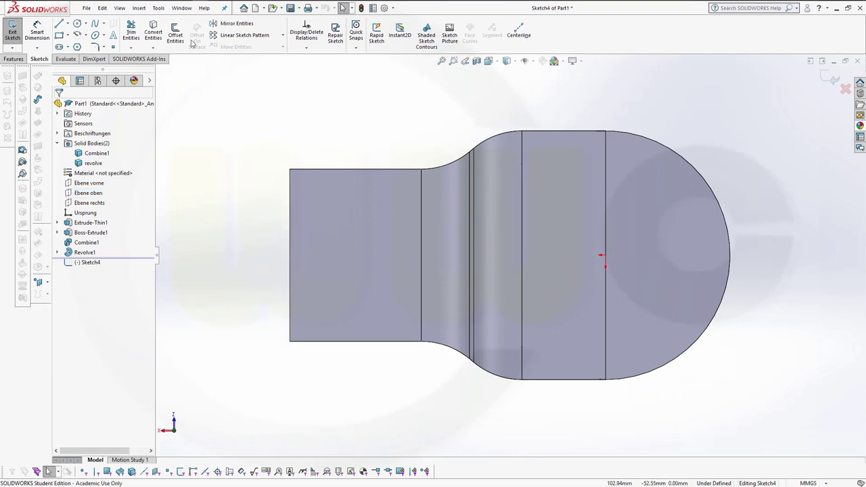
Convert the straight strap edge where the curve begins into a 45 mm sketch line.
{"action": "left_click", "coordinate": [153, 34]}
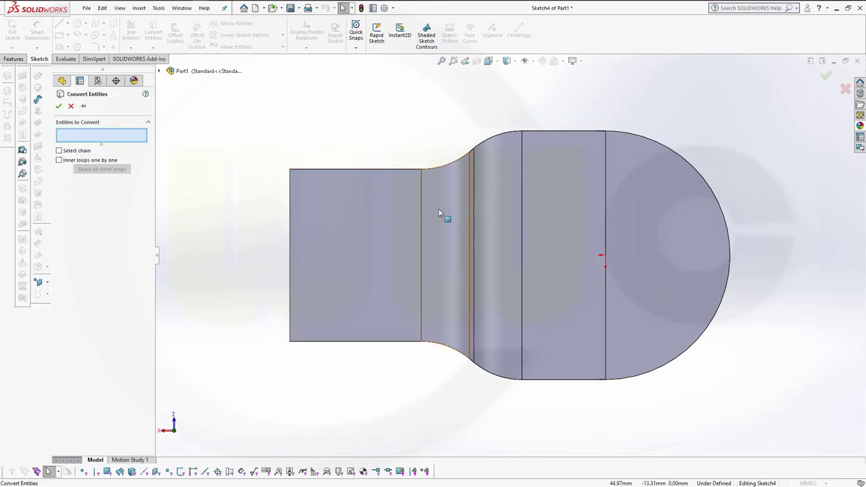
{"action": "left_click", "coordinate": [425, 241]}
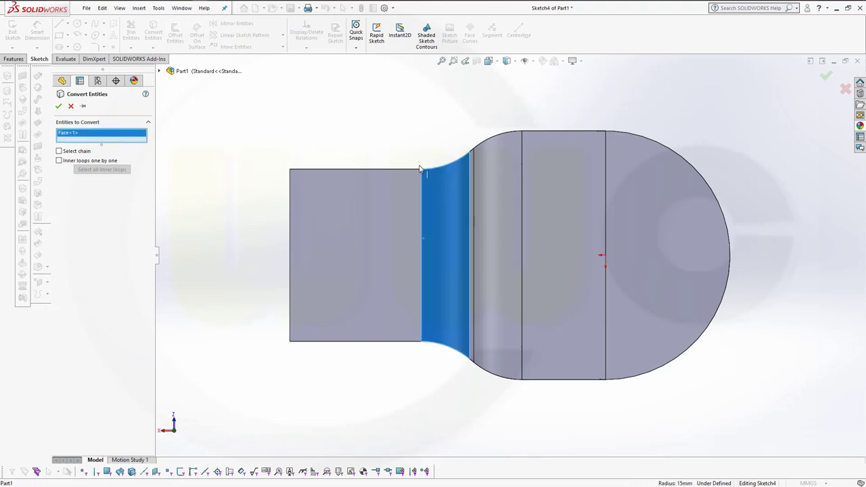
{"action": "right_click", "coordinate": [116, 135]}
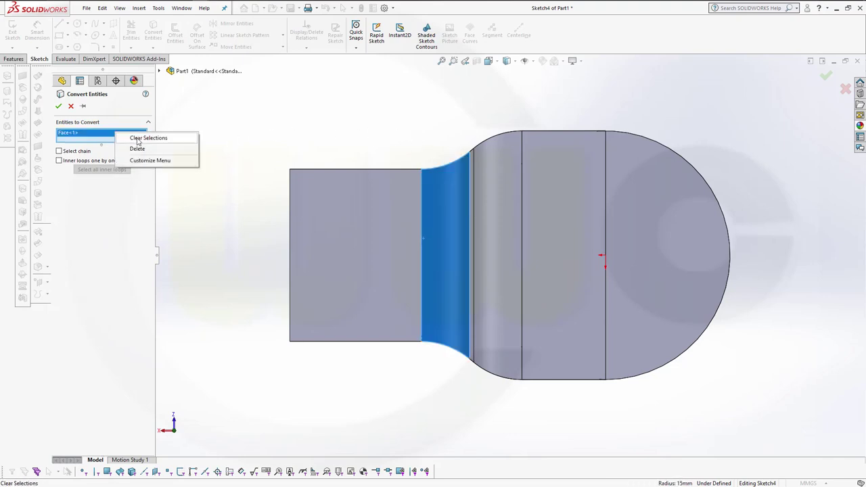
{"action": "left_click", "coordinate": [140, 140]}
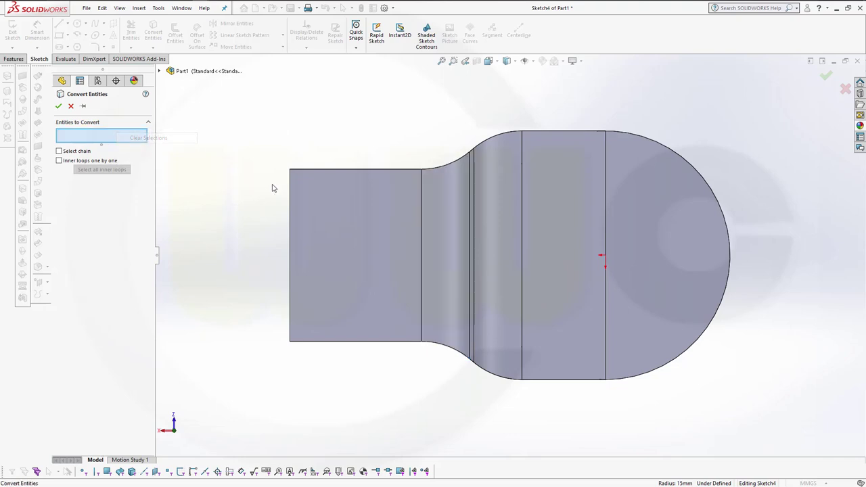
{"action": "left_click", "coordinate": [422, 250]}
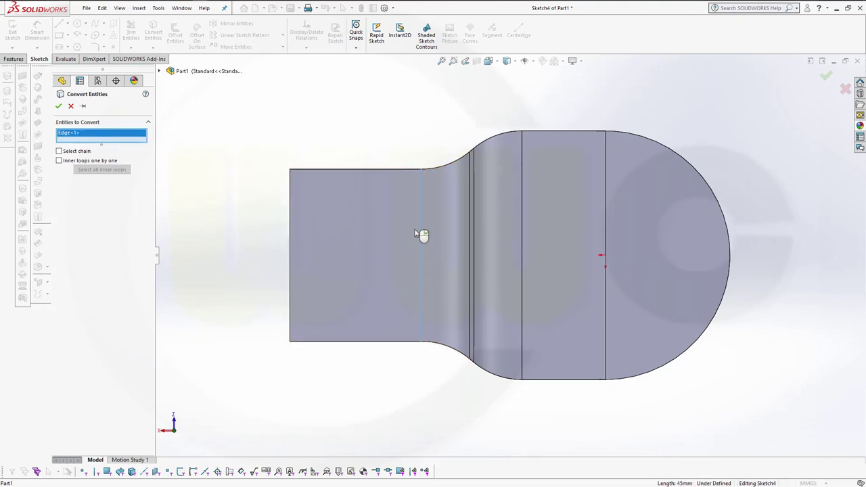
{"action": "left_click", "coordinate": [59, 108]}
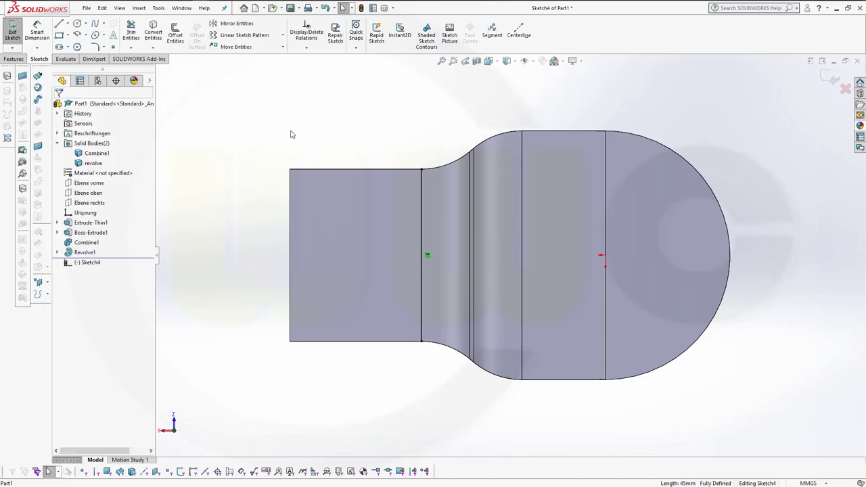
{"action": "left_click", "coordinate": [422, 209]}
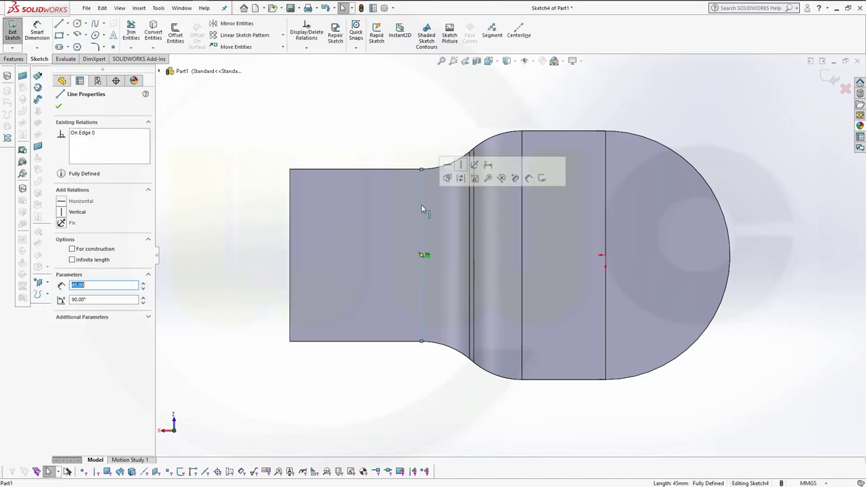
{"action": "left_click", "coordinate": [465, 180]}
{"action": "left_click", "coordinate": [381, 130]}
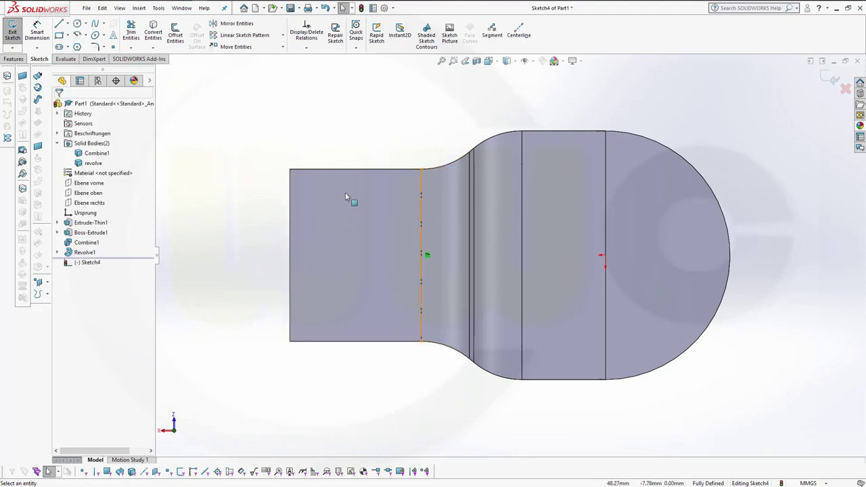
Draw a rectangle above the strap and dimension it 40 mm wide by 12 mm high.
{"action": "left_click", "coordinate": [60, 35]}
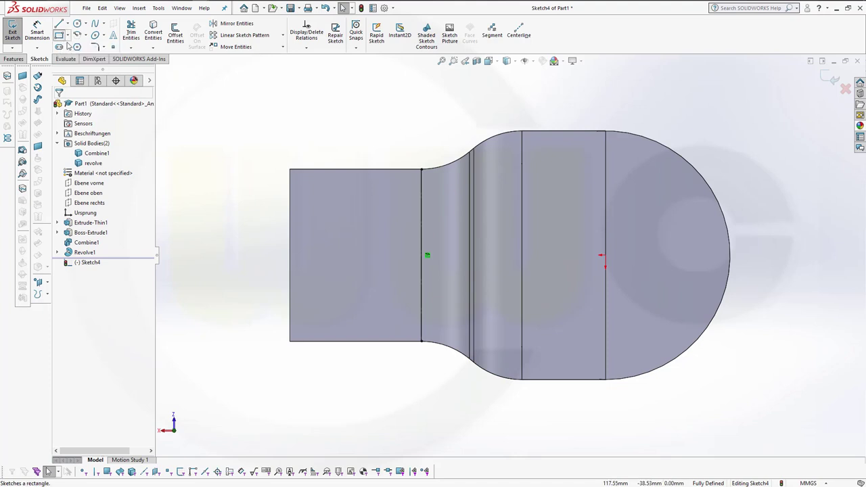
{"action": "left_click", "coordinate": [325, 114]}
{"action": "left_click", "coordinate": [413, 142]}
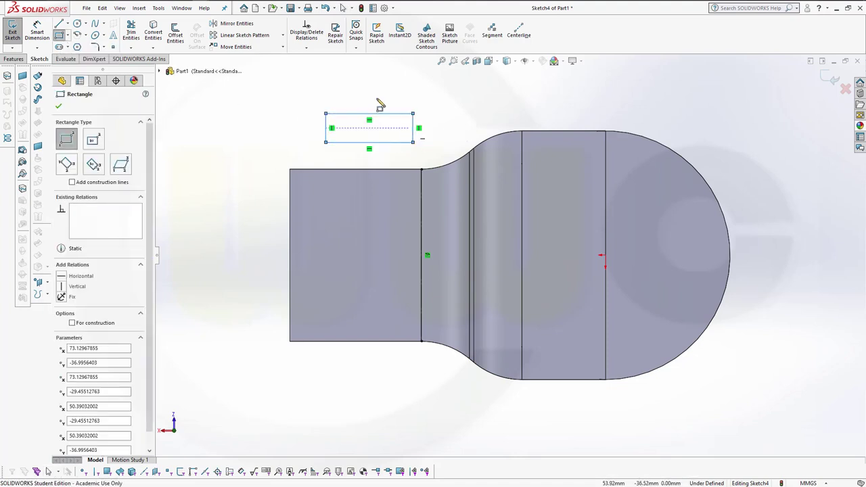
{"action": "left_click", "coordinate": [37, 31]}
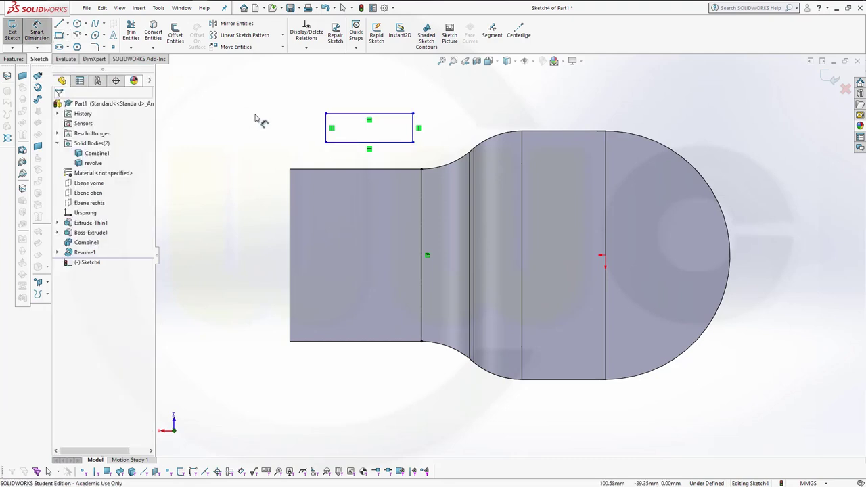
{"action": "left_click", "coordinate": [326, 136]}
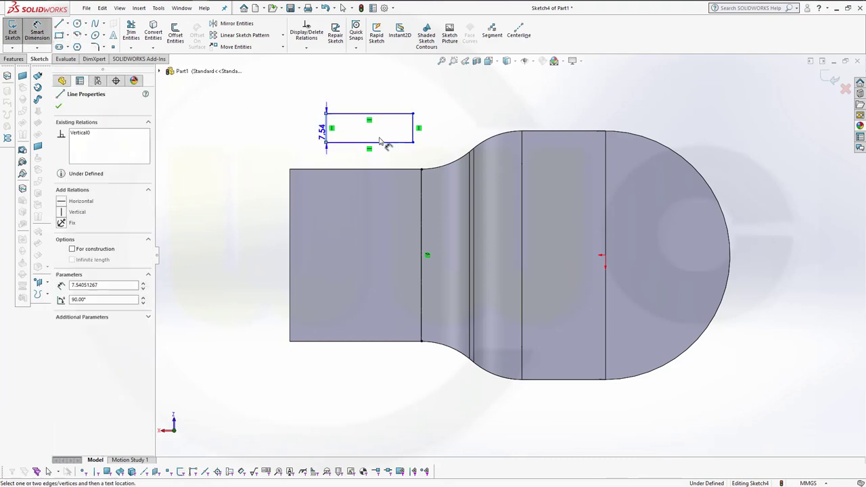
{"action": "left_click", "coordinate": [413, 132]}
{"action": "left_click", "coordinate": [371, 101]}
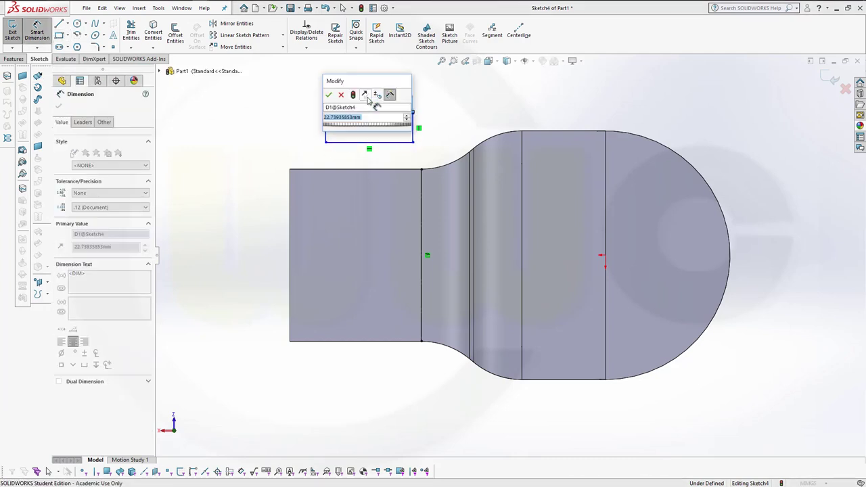
{"action": "type", "text": "40"}
{"action": "key", "text": "Return"}
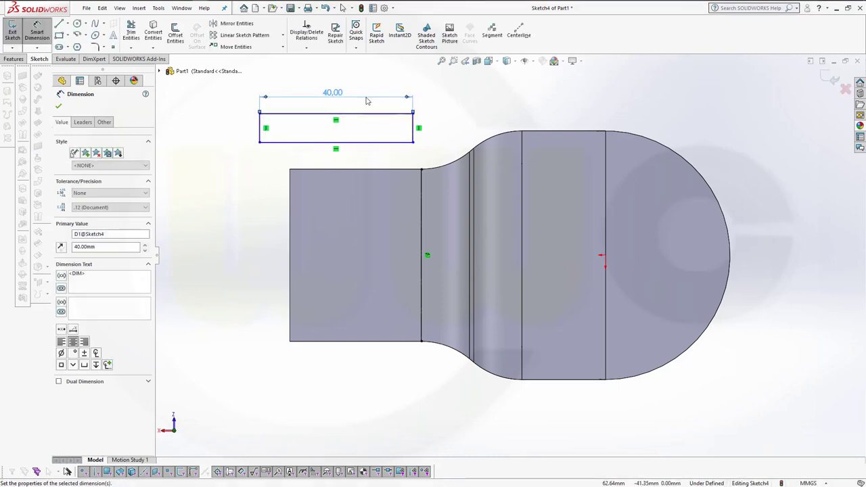
{"action": "left_click", "coordinate": [387, 115]}
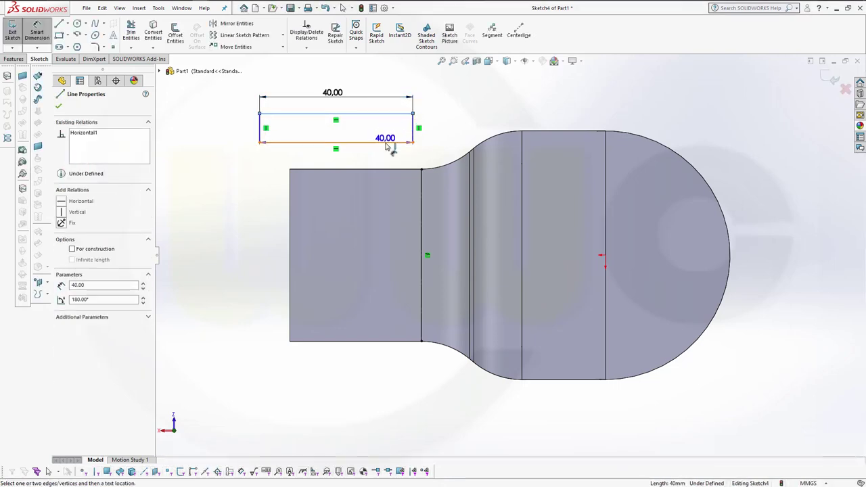
{"action": "left_click", "coordinate": [395, 142]}
{"action": "left_click", "coordinate": [440, 134]}
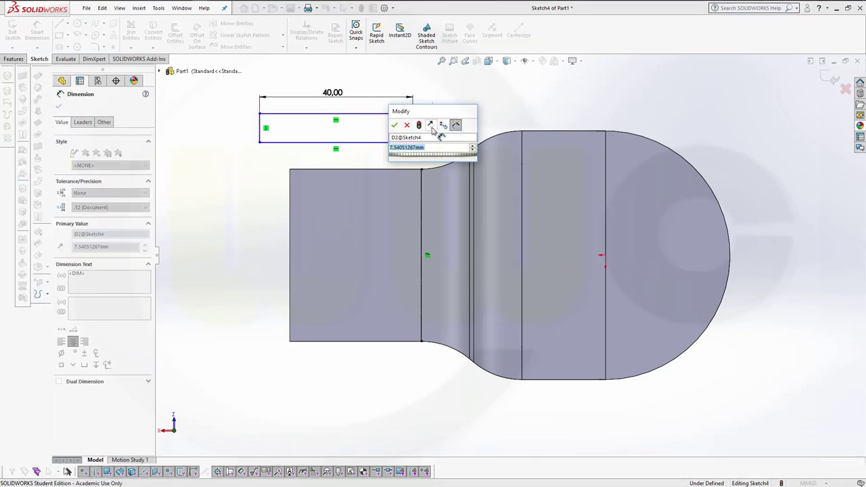
{"action": "type", "text": "12"}
{"action": "key", "text": "Return"}
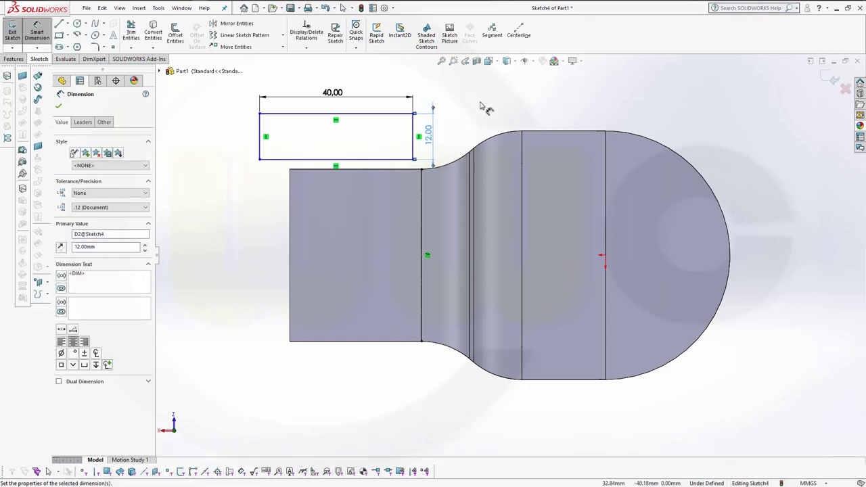
{"action": "left_click", "coordinate": [59, 106]}
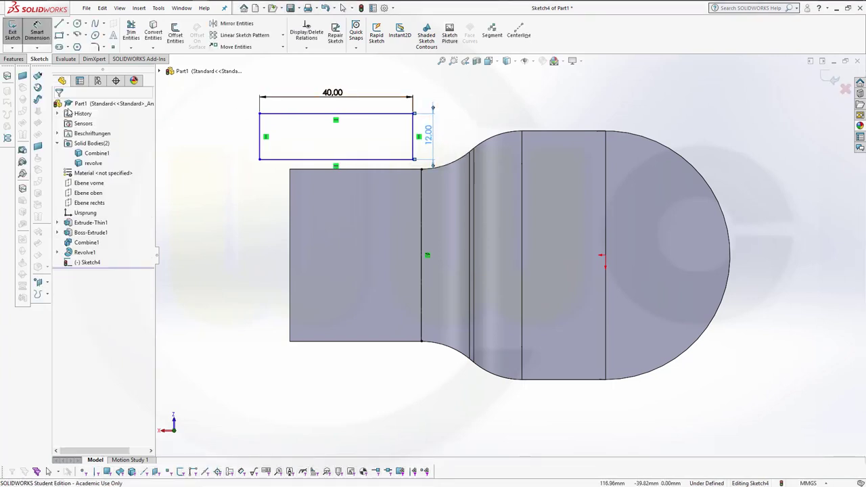
Make the rectangle's left midpoint coincident with the strap edge point, then exit the sketch.
{"action": "left_click", "coordinate": [261, 139]}
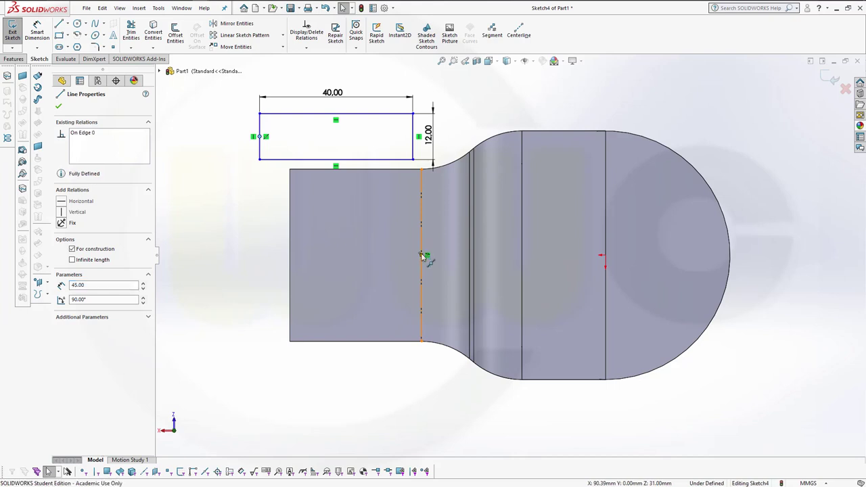
{"action": "left_click", "coordinate": [421, 255], "text": "ctrl"}
{"action": "left_click", "coordinate": [62, 275]}
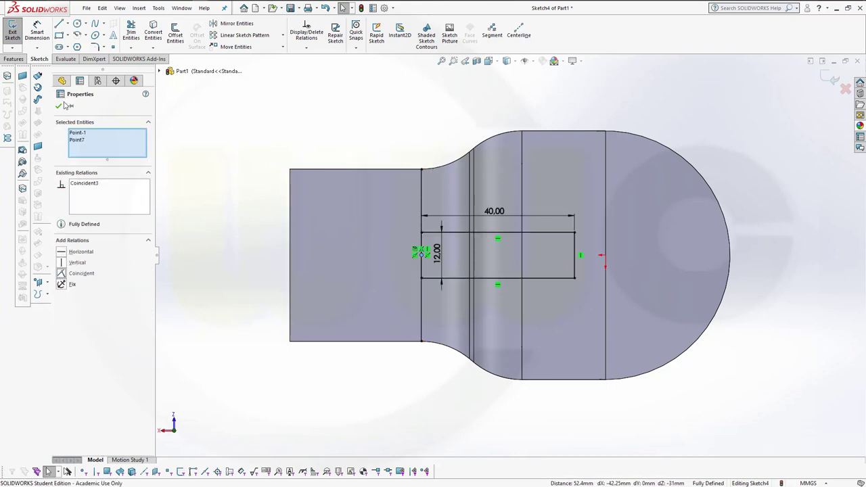
{"action": "left_click", "coordinate": [59, 106]}
{"action": "left_click", "coordinate": [826, 83]}
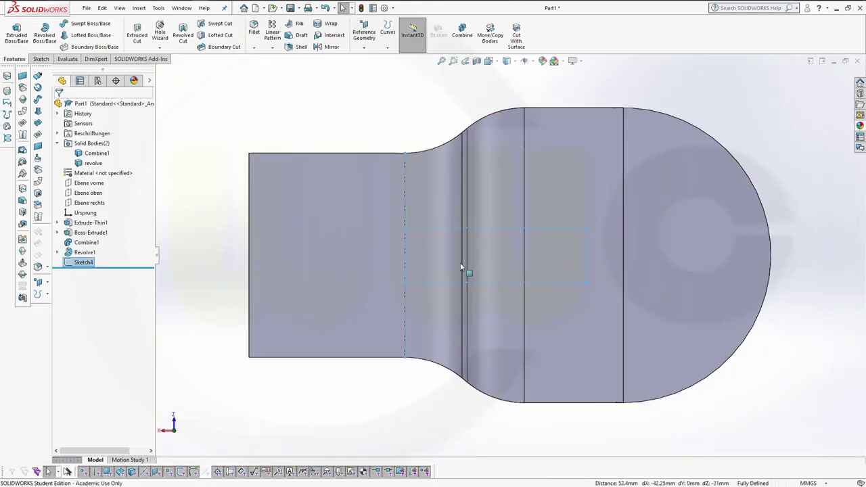
Extrude the rectangle 40 mm blind as a separate, unmerged plate body across the strap.
{"action": "mouse_move", "coordinate": [464, 266]}
{"action": "middle_mouse_down"}
{"action": "mouse_move", "coordinate": [443, 183]}
{"action": "mouse_move", "coordinate": [404, 145]}
{"action": "mouse_move", "coordinate": [449, 103]}
{"action": "mouse_move", "coordinate": [467, 108]}
{"action": "middle_mouse_up"}
{"action": "mouse_move", "coordinate": [736, 189]}
{"action": "middle_mouse_down"}
{"action": "mouse_move", "coordinate": [536, 298]}
{"action": "mouse_move", "coordinate": [473, 257]}
{"action": "middle_mouse_up"}
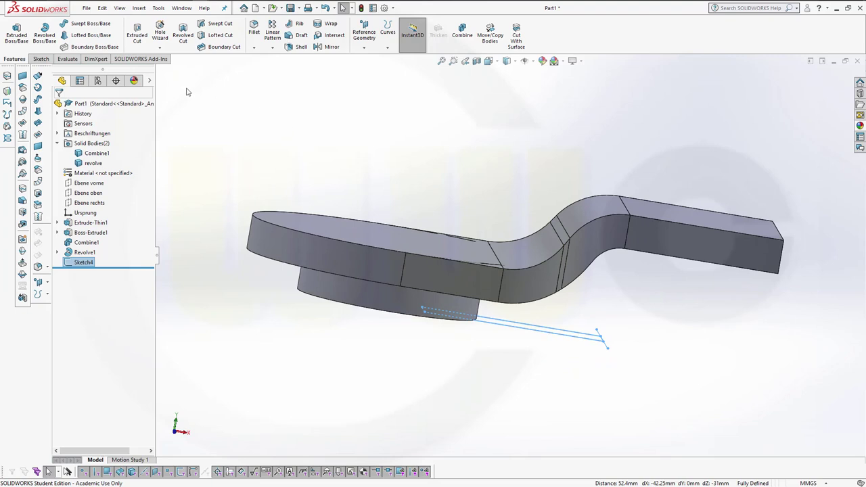
{"action": "left_click", "coordinate": [17, 31]}
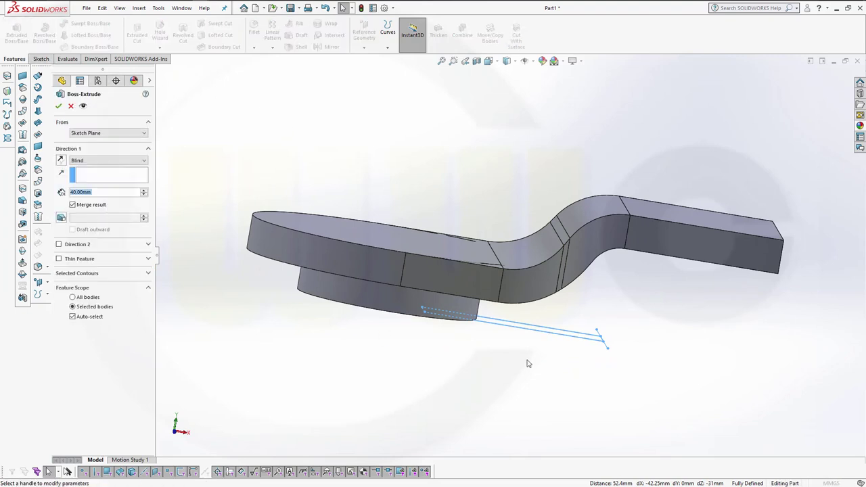
{"action": "left_click", "coordinate": [72, 206]}
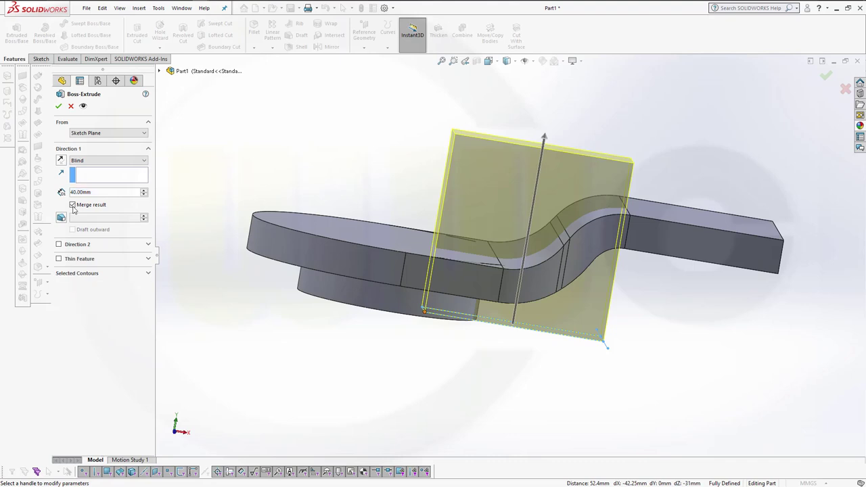
{"action": "left_click", "coordinate": [59, 107]}
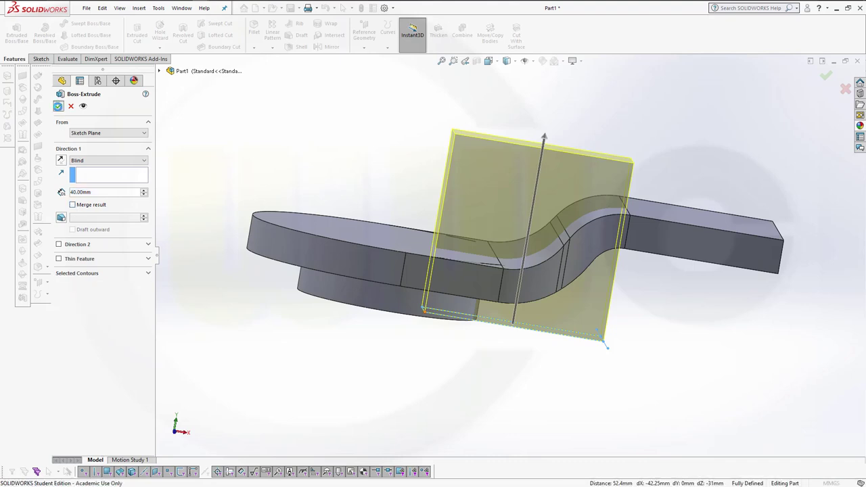
{"action": "left_click", "coordinate": [274, 139]}
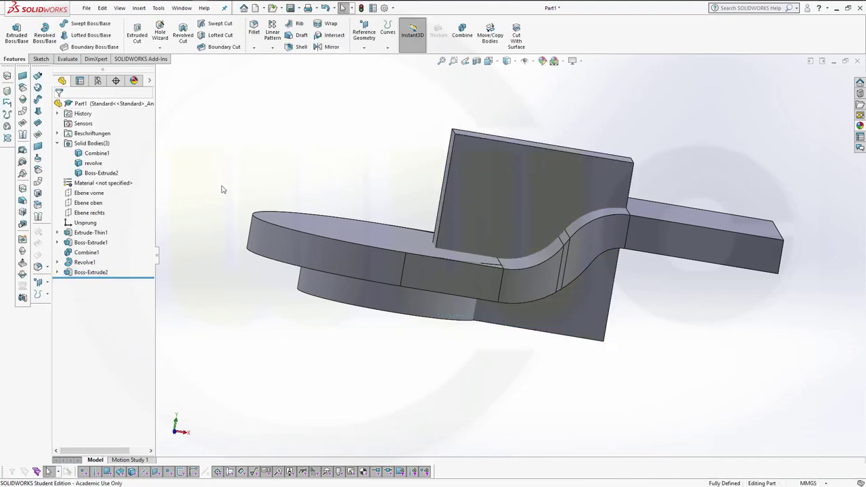
{"action": "left_click", "coordinate": [102, 173]}
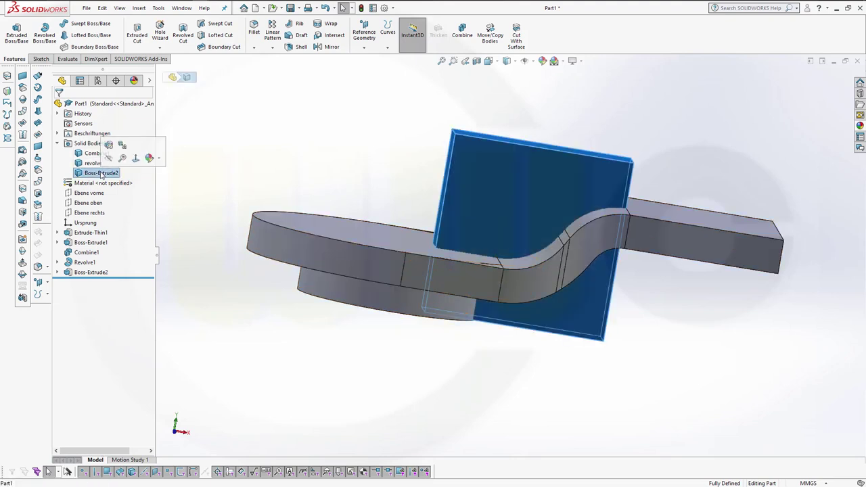
{"action": "left_click", "coordinate": [102, 174]}
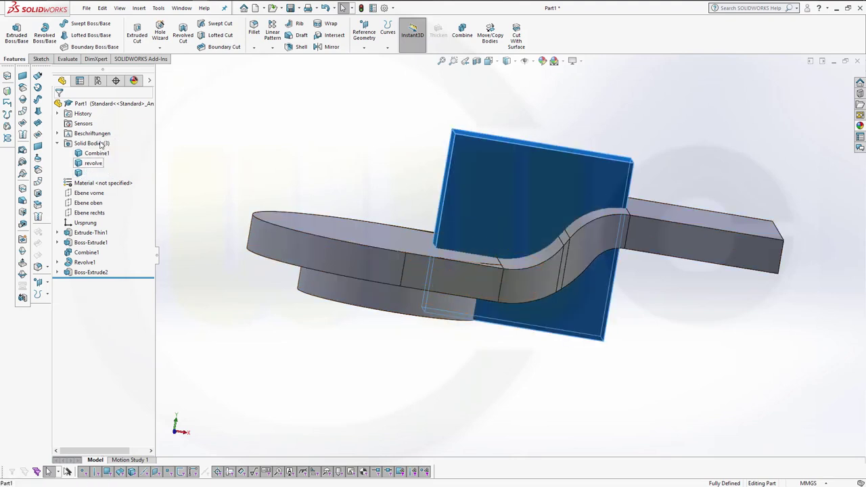
Name the plate body 'pocket'.
{"action": "type", "text": "pocket"}
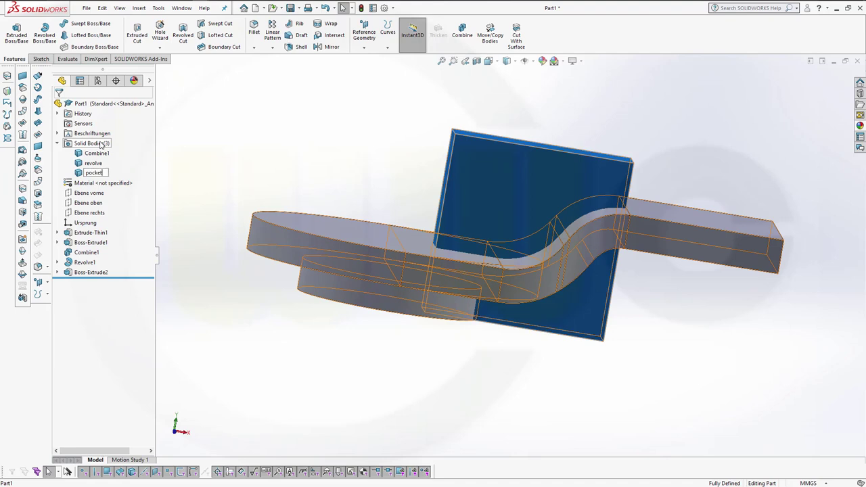
{"action": "key", "text": "Return"}
{"action": "left_click", "coordinate": [247, 155]}
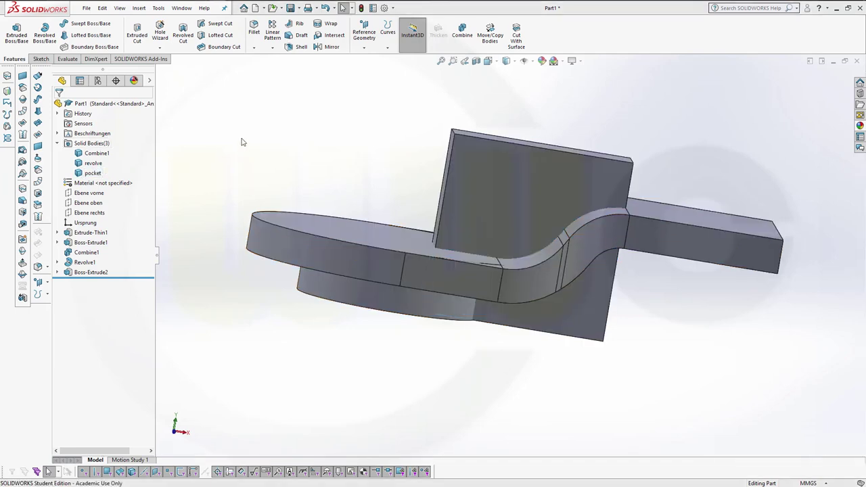
{"action": "middle_click_drag", "start_coordinate": [281, 150], "coordinate": [292, 177]}
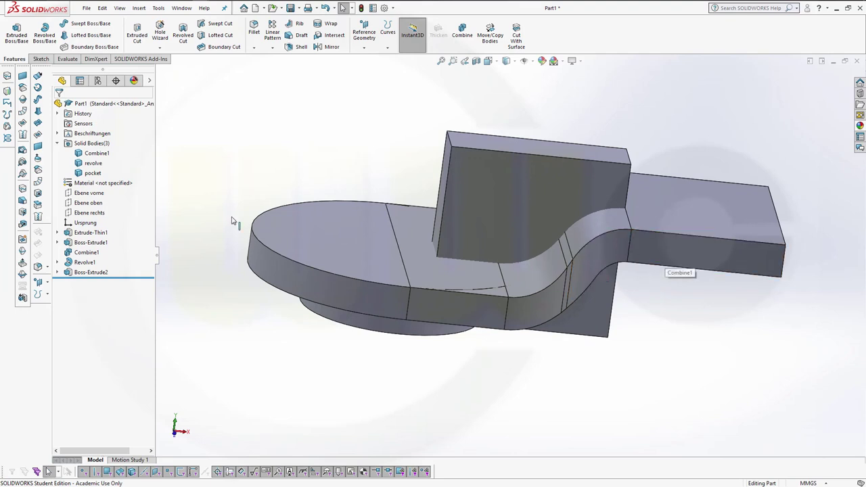
Rename the strap body Combine1 to 'intersect'.
{"action": "left_click", "coordinate": [95, 157]}
{"action": "left_click", "coordinate": [95, 154]}
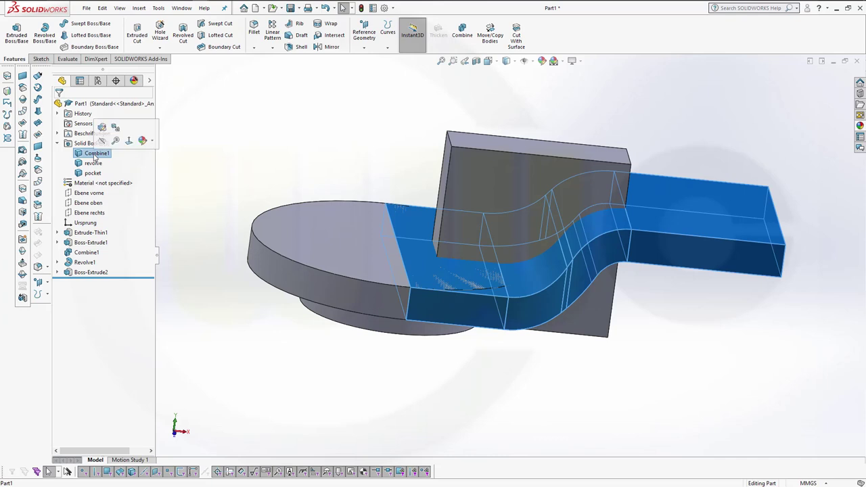
{"action": "key", "text": "BackSpace"}
{"action": "type", "text": "intersect"}
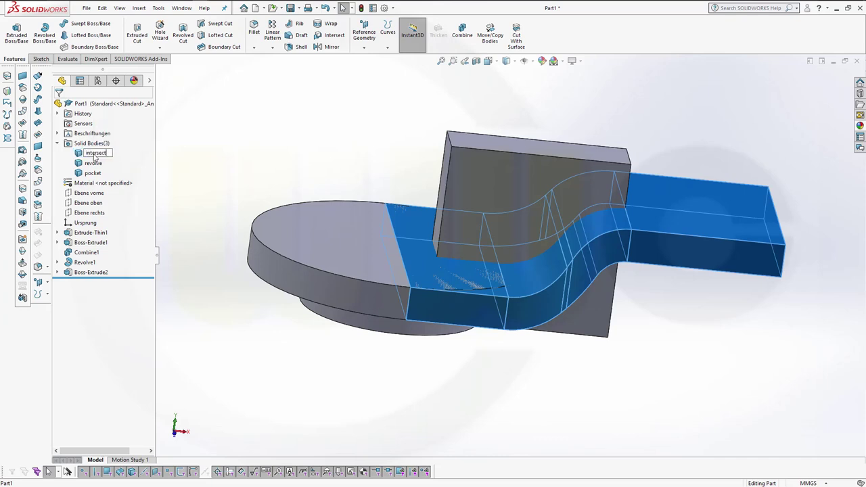
{"action": "left_click", "coordinate": [200, 162]}
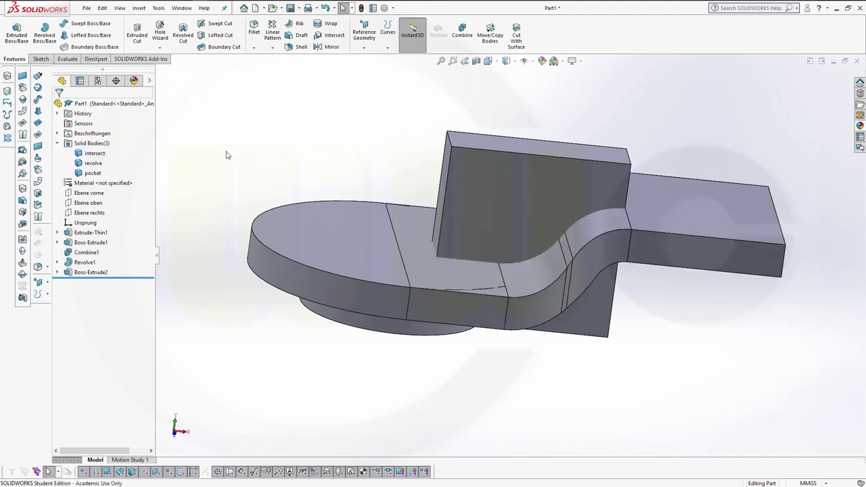
Copy the intersect strap body in place with Move/Copy Bodies, making one copy.
{"action": "left_click", "coordinate": [494, 38]}
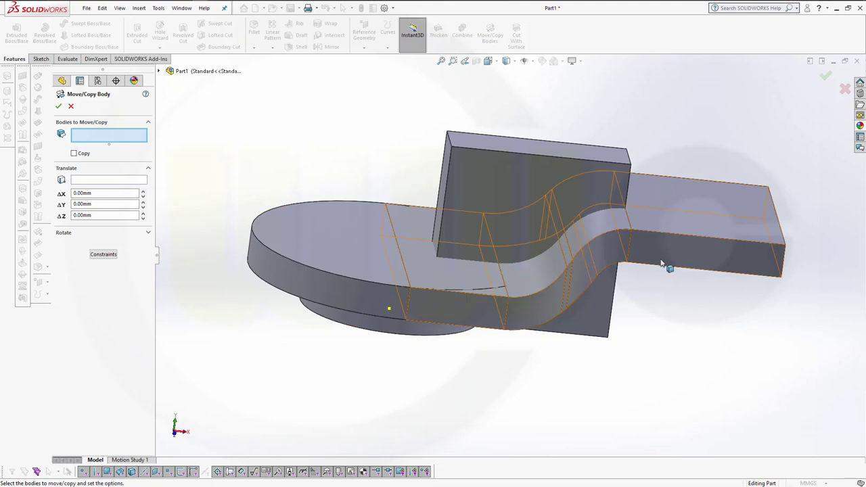
{"action": "left_click", "coordinate": [159, 71]}
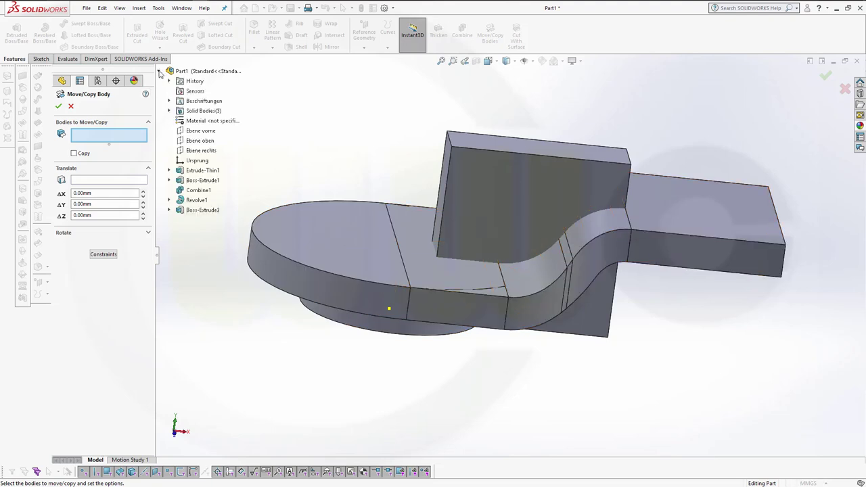
{"action": "left_click", "coordinate": [169, 110]}
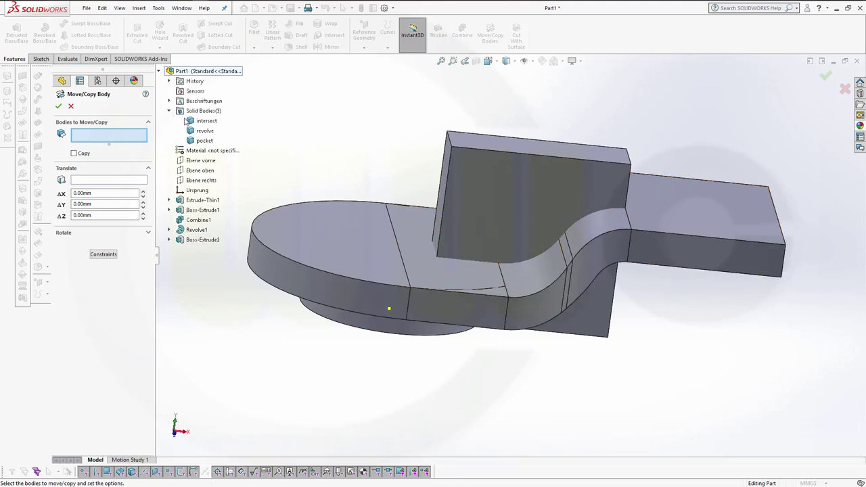
{"action": "left_click", "coordinate": [206, 121]}
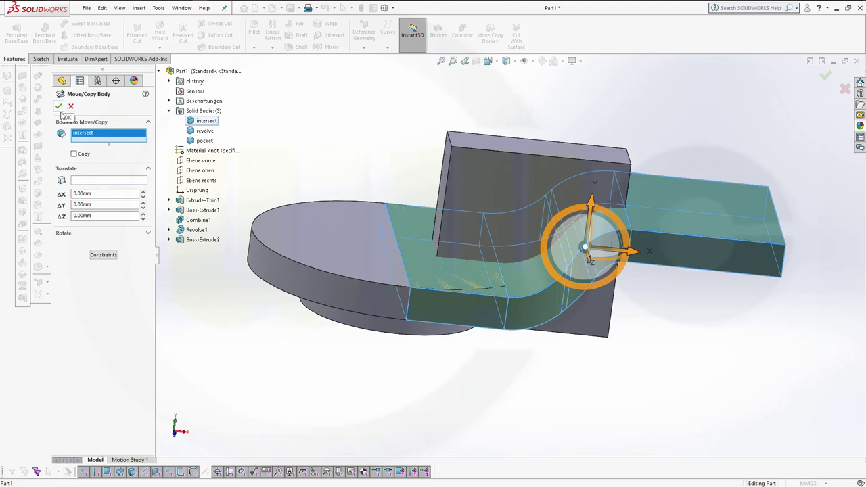
{"action": "left_click", "coordinate": [74, 154]}
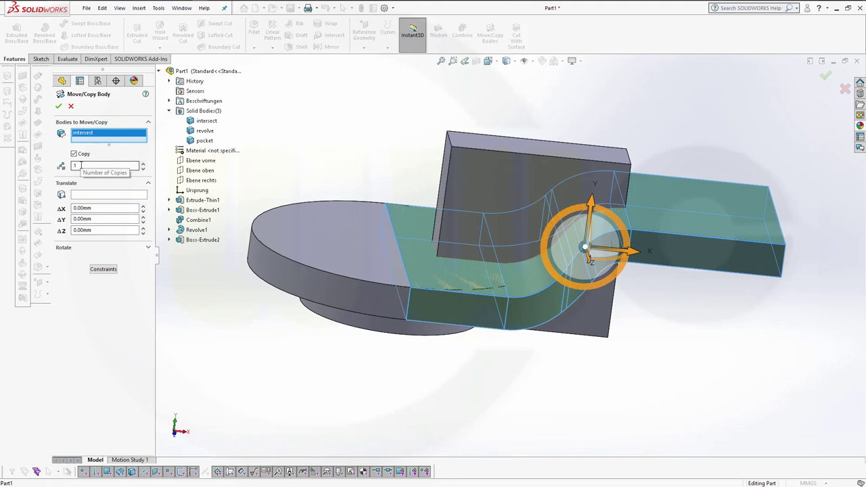
{"action": "left_click", "coordinate": [59, 107]}
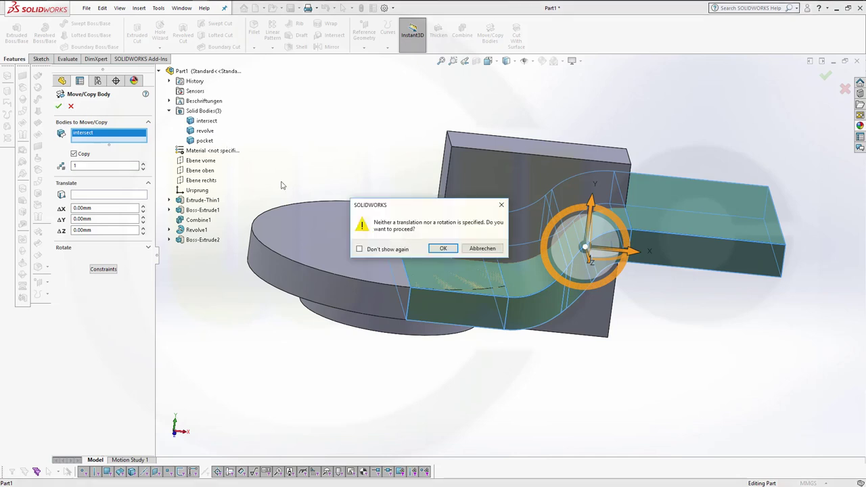
{"action": "left_click", "coordinate": [443, 248]}
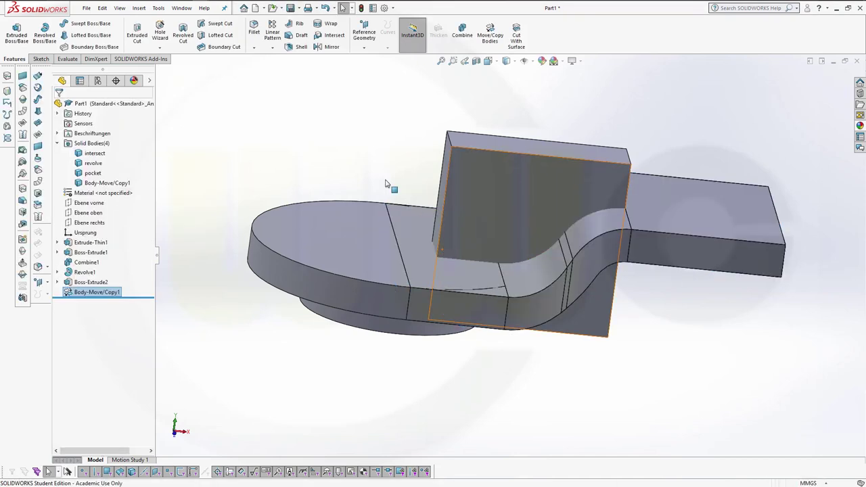
{"action": "left_click", "coordinate": [303, 131]}
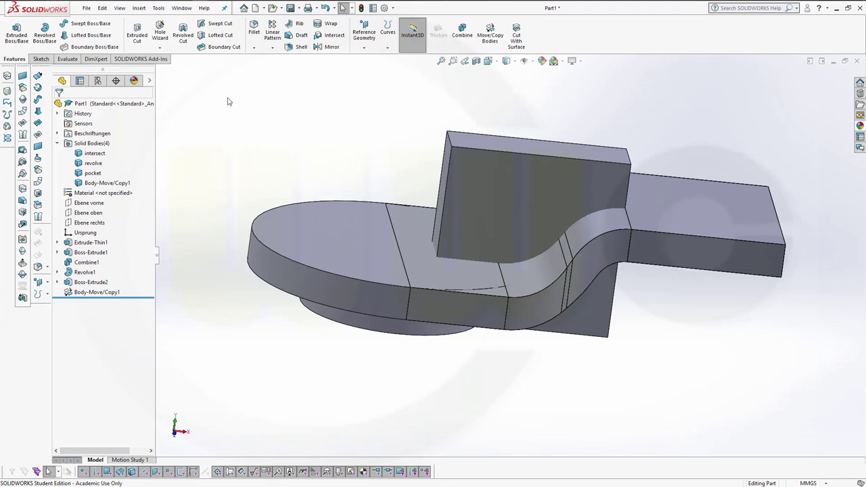
Combine Body-Move/Copy1 and the pocket body with Common to create Combine4.
{"action": "left_click", "coordinate": [462, 32]}
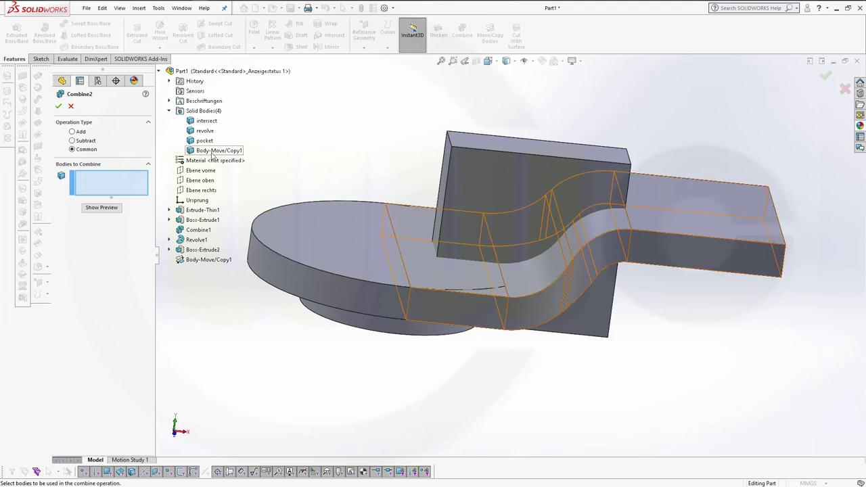
{"action": "left_click", "coordinate": [214, 152]}
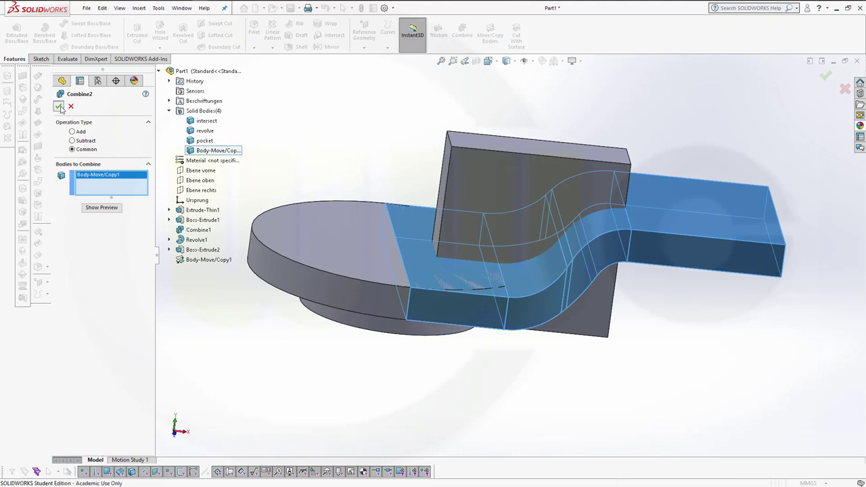
{"action": "left_click", "coordinate": [59, 107]}
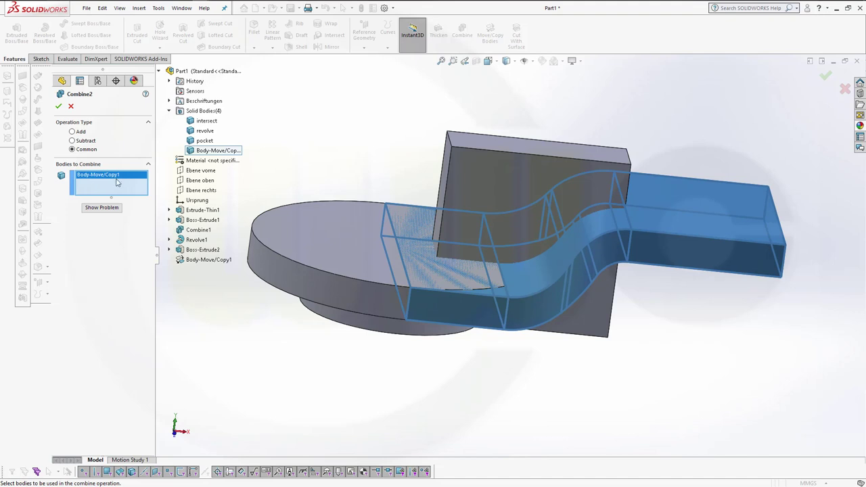
{"action": "left_click", "coordinate": [207, 145]}
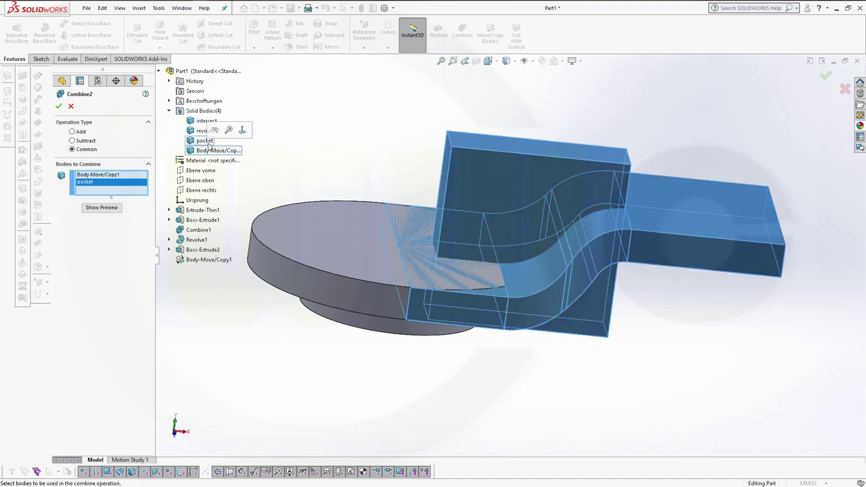
{"action": "left_click", "coordinate": [58, 106]}
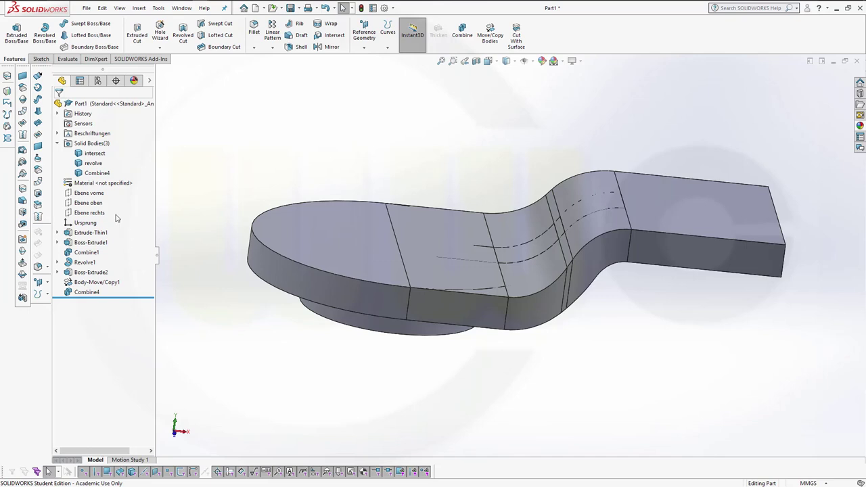
Rename the Combine4 solid body to 'pocket_2' in the Solid Bodies list.
{"action": "left_click", "coordinate": [105, 175]}
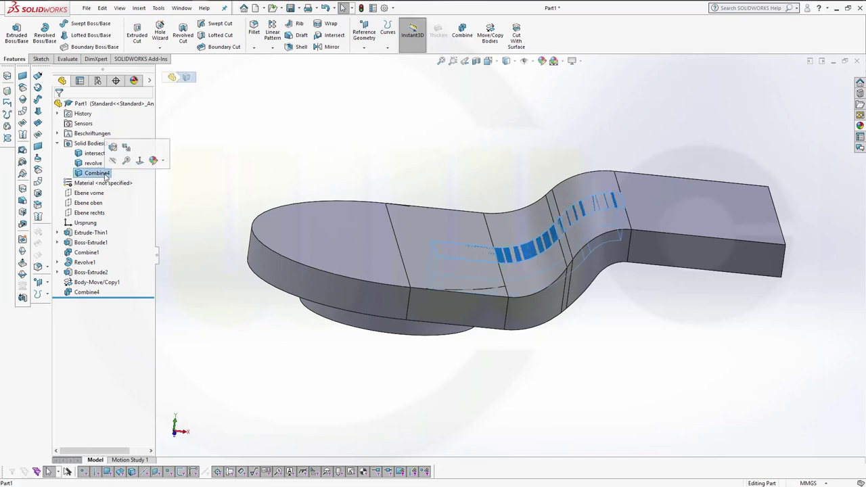
{"action": "left_click", "coordinate": [105, 174]}
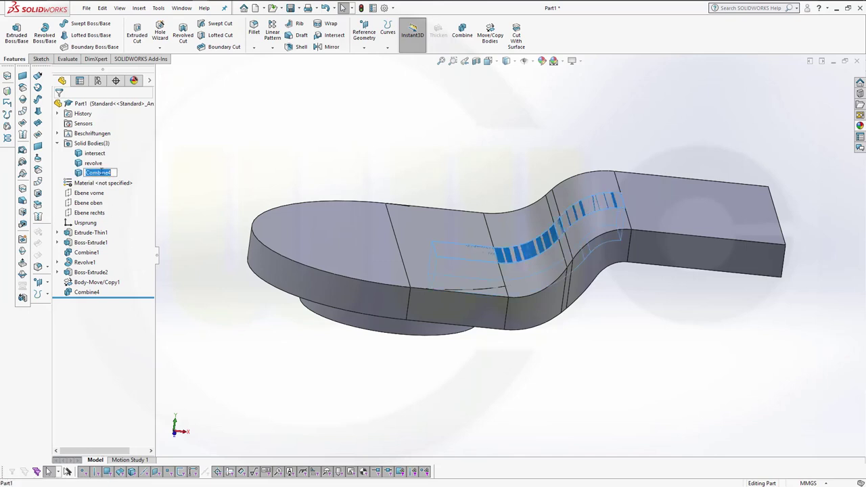
{"action": "type", "text": "pocket"}
{"action": "key", "text": "Return"}
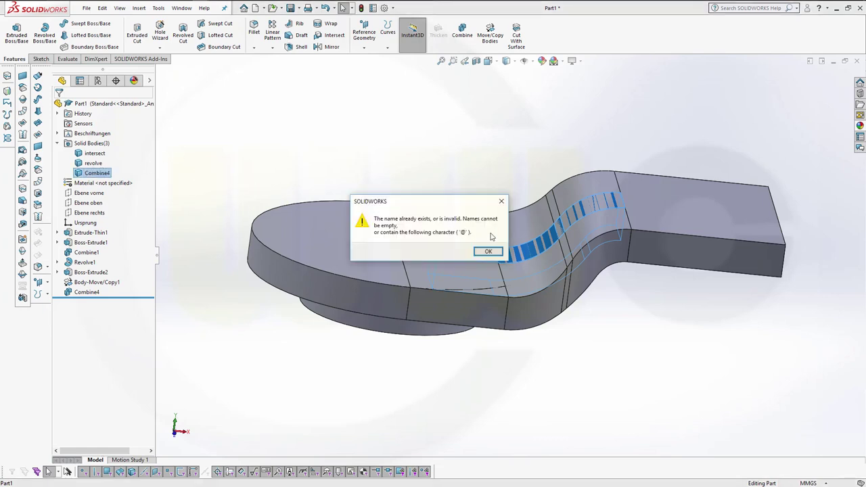
{"action": "left_click", "coordinate": [489, 252]}
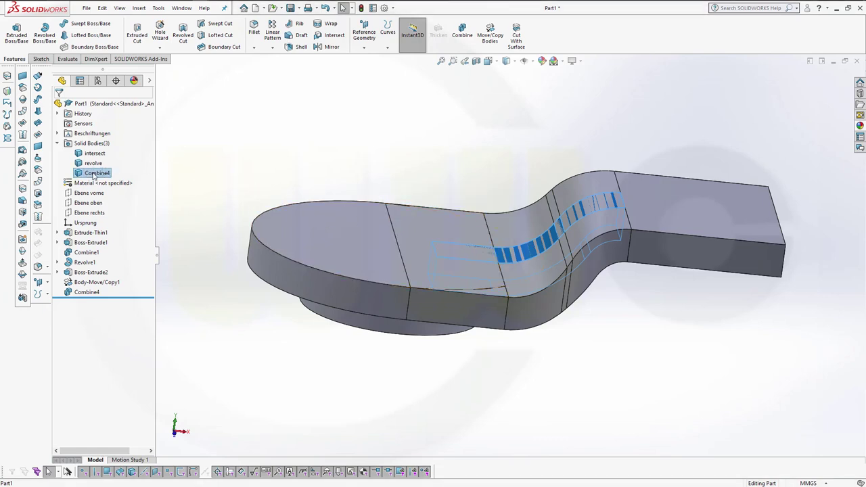
{"action": "left_click", "coordinate": [95, 174]}
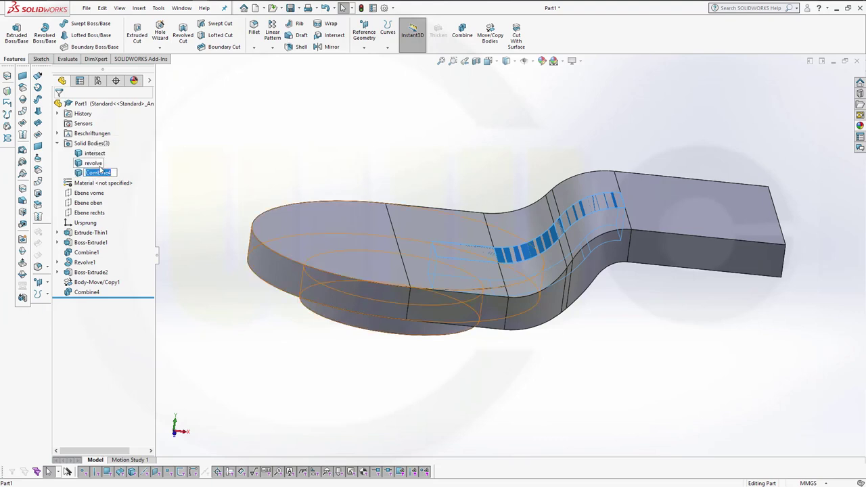
{"action": "type", "text": "pocket_2"}
{"action": "key", "text": "Return"}
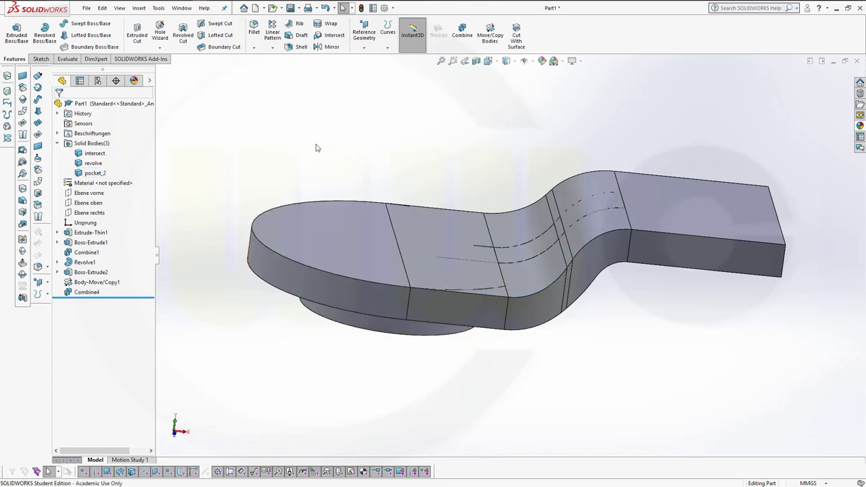
{"action": "mouse_move", "coordinate": [474, 168]}
{"action": "middle_mouse_down"}
{"action": "mouse_move", "coordinate": [442, 142]}
{"action": "mouse_move", "coordinate": [440, 176]}
{"action": "middle_mouse_up"}
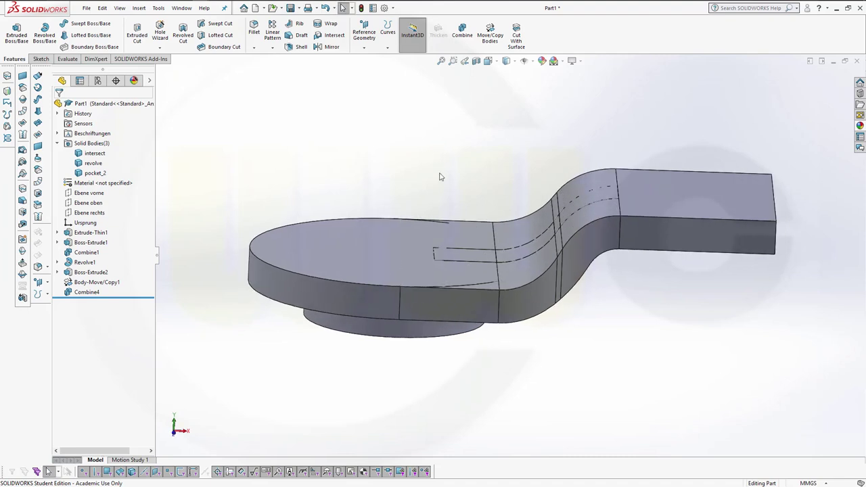
Move the pocket_2 body by ΔY 1 mm, with Copy unchecked.
{"action": "left_click", "coordinate": [490, 30]}
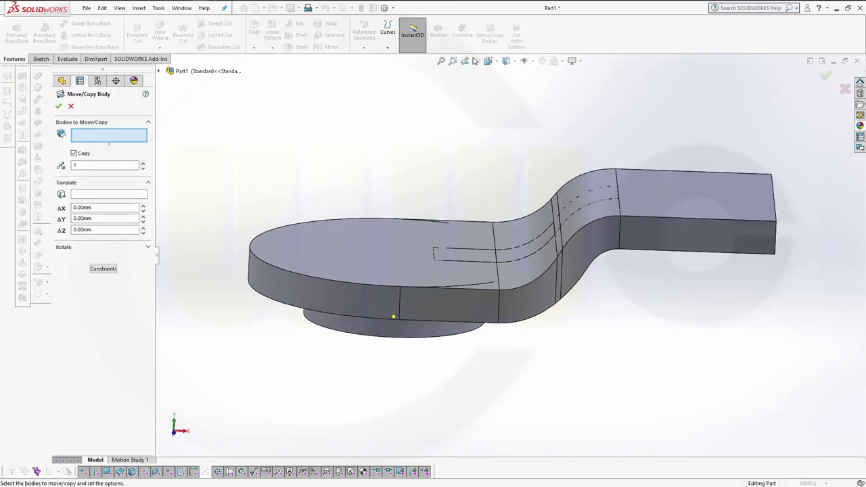
{"action": "left_click", "coordinate": [159, 71]}
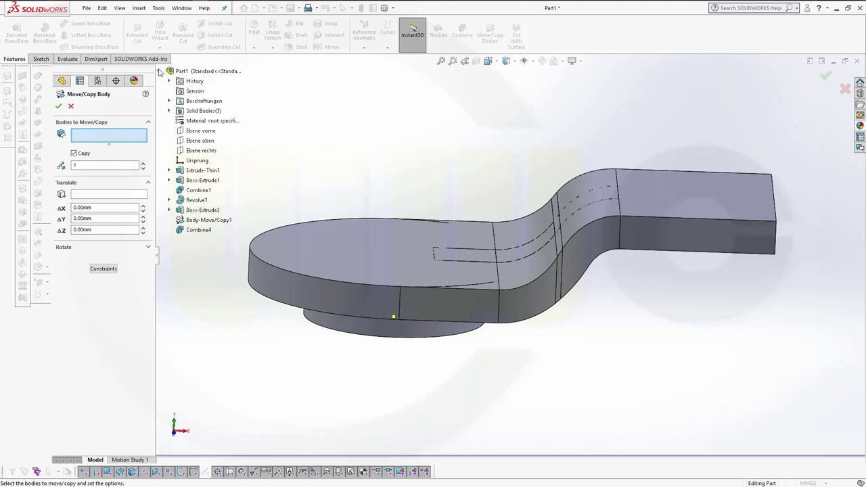
{"action": "left_click", "coordinate": [169, 111]}
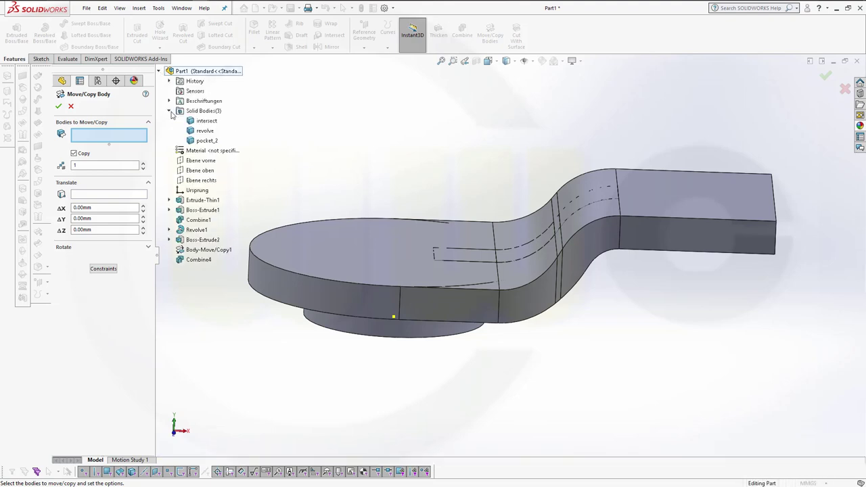
{"action": "left_click", "coordinate": [205, 141]}
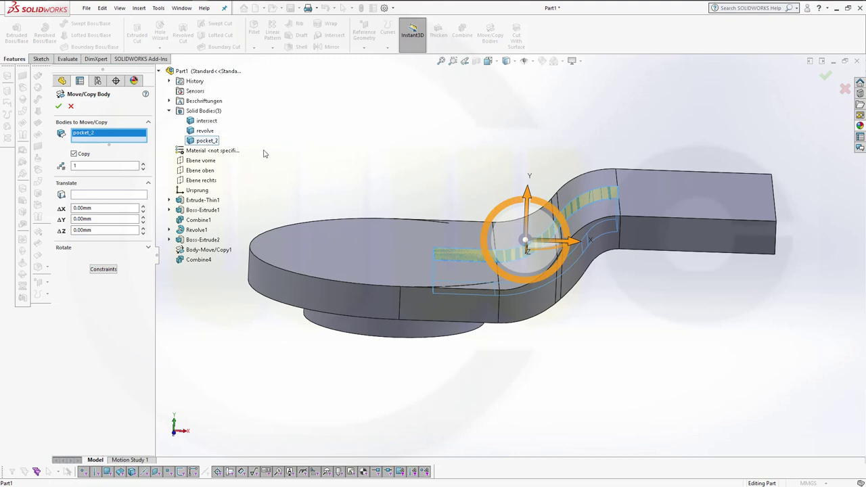
{"action": "left_click", "coordinate": [74, 154]}
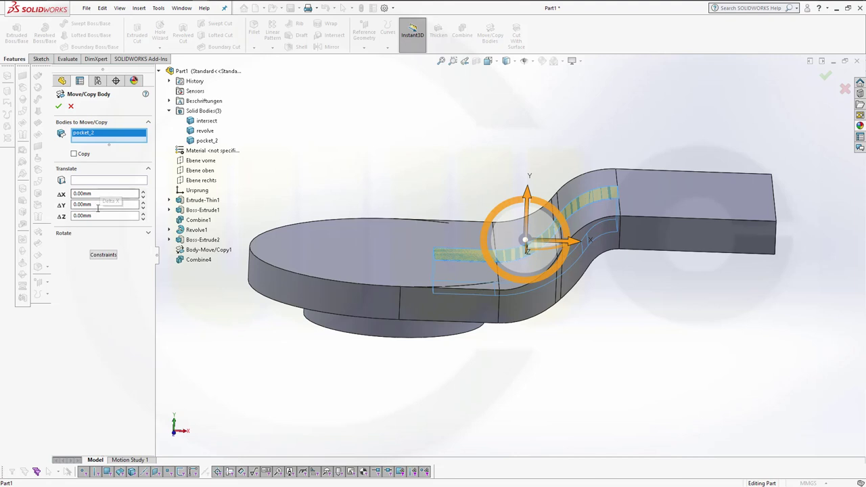
{"action": "left_click", "coordinate": [96, 205]}
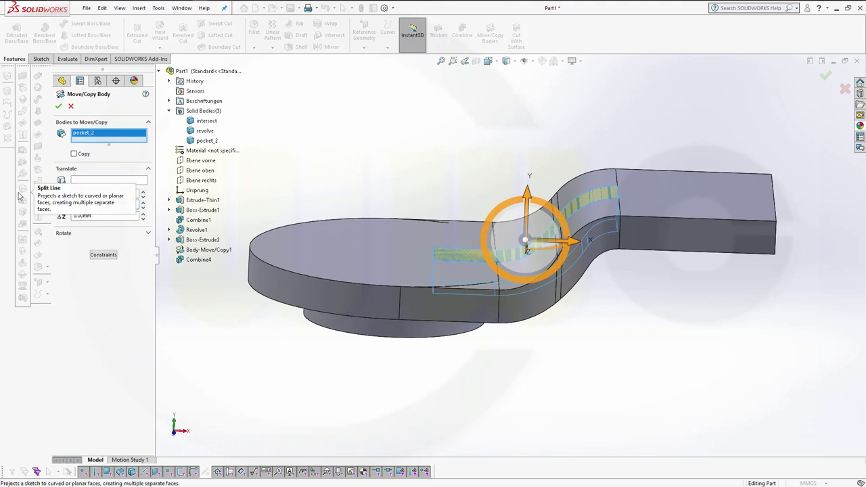
{"action": "type", "text": "1"}
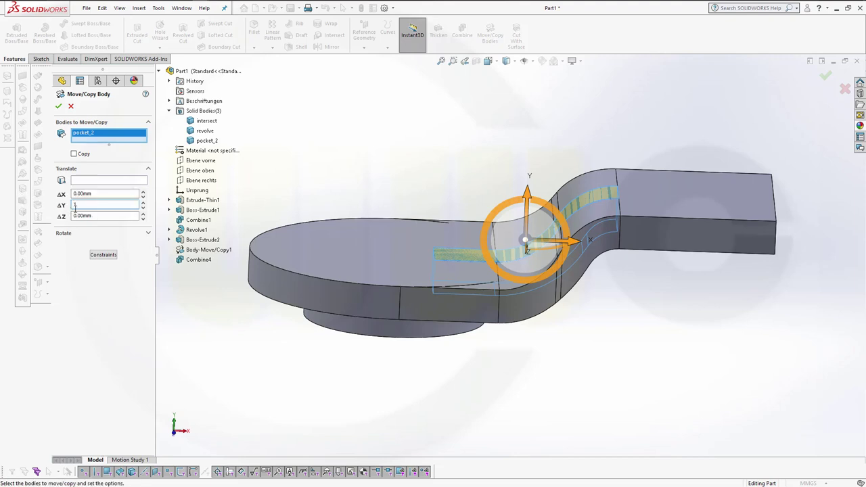
{"action": "left_click", "coordinate": [58, 106]}
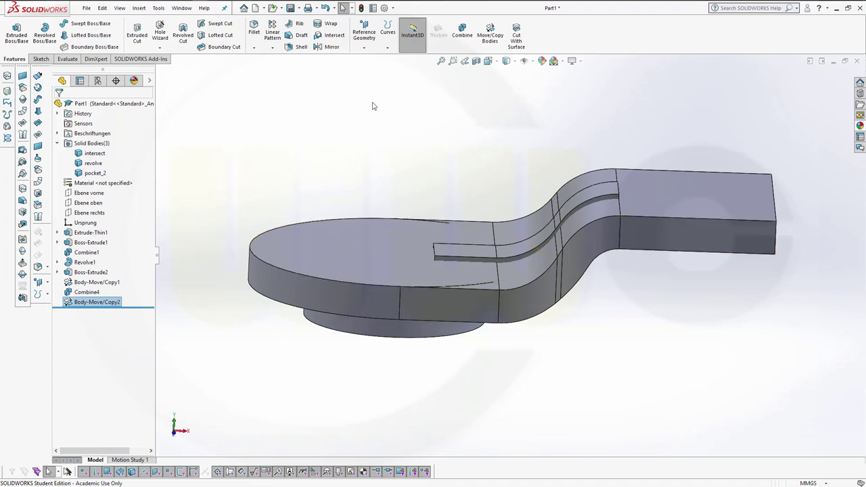
Add-combine the revolve disc and intersect strap bodies into Combine5, then view the underside.
{"action": "left_click", "coordinate": [462, 32]}
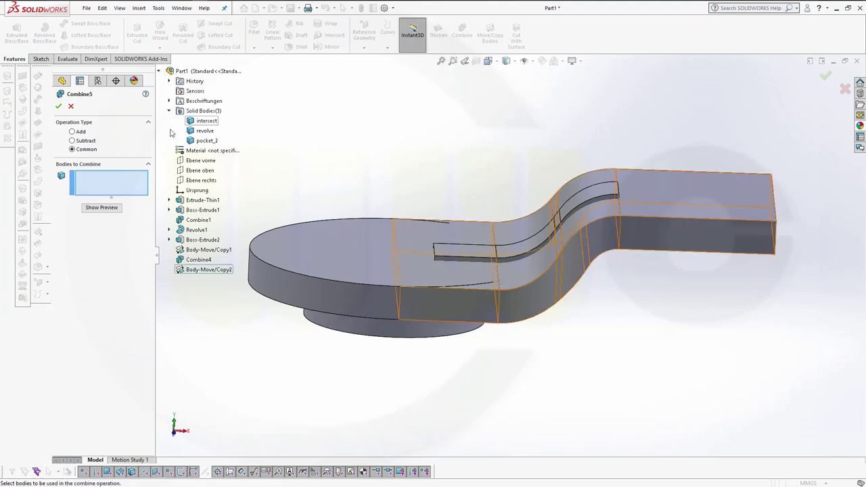
{"action": "left_click", "coordinate": [75, 133]}
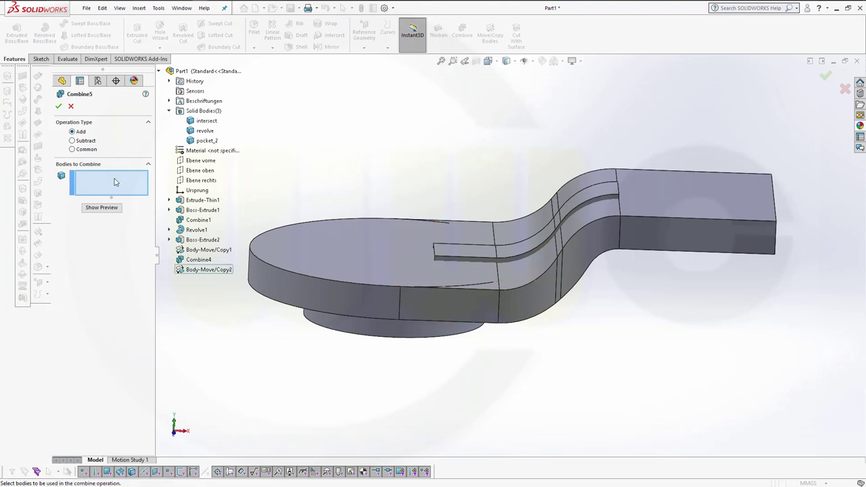
{"action": "left_click", "coordinate": [359, 273]}
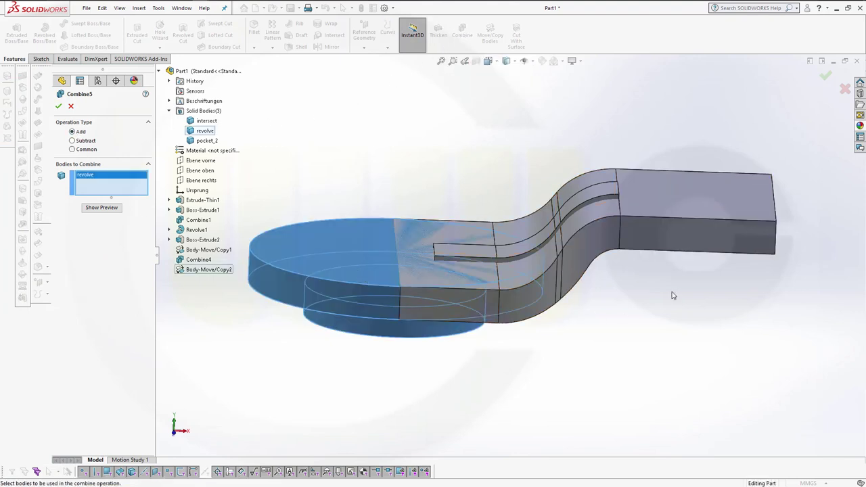
{"action": "left_click", "coordinate": [693, 239]}
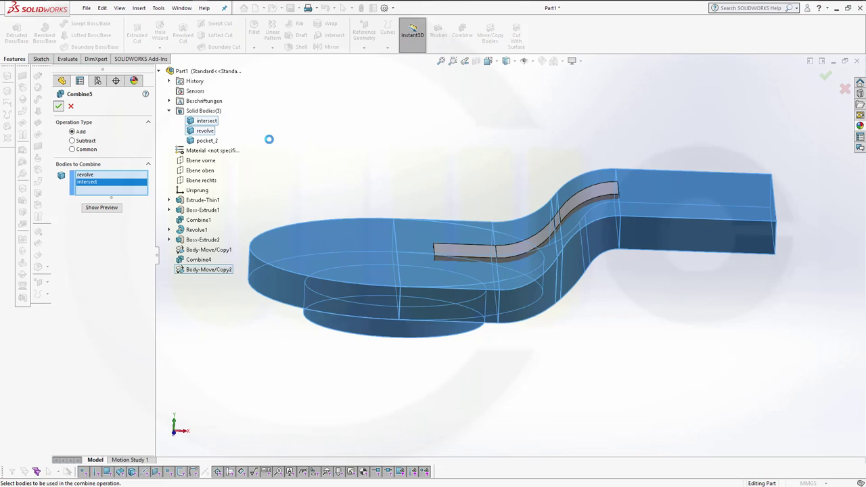
{"action": "middle_click_drag", "start_coordinate": [311, 170], "coordinate": [278, 96]}
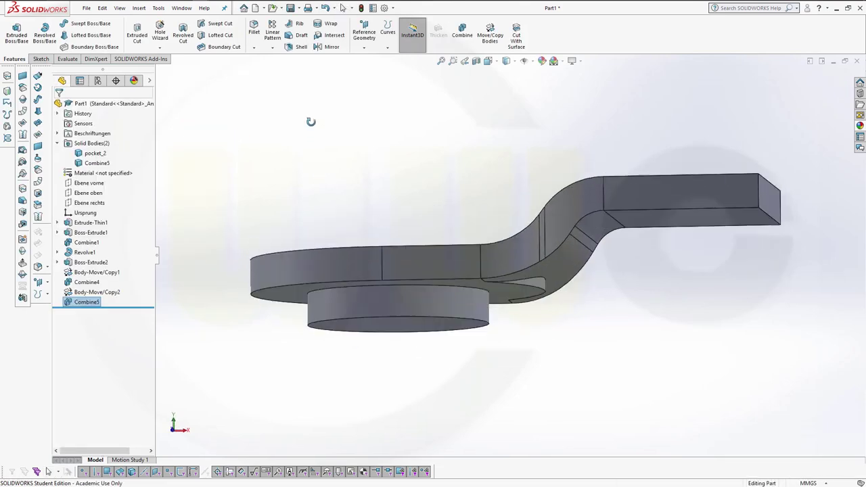
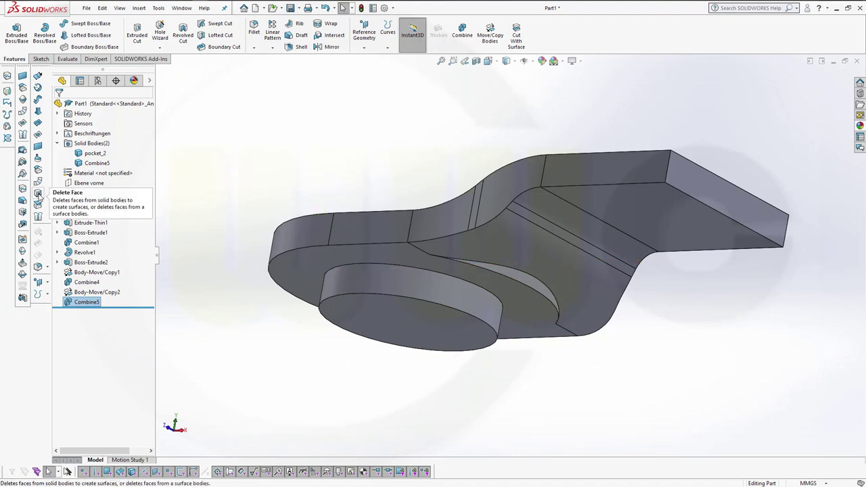
Delete the curved underside face from the main body, creating DeleteFace1.
{"action": "left_click", "coordinate": [38, 196]}
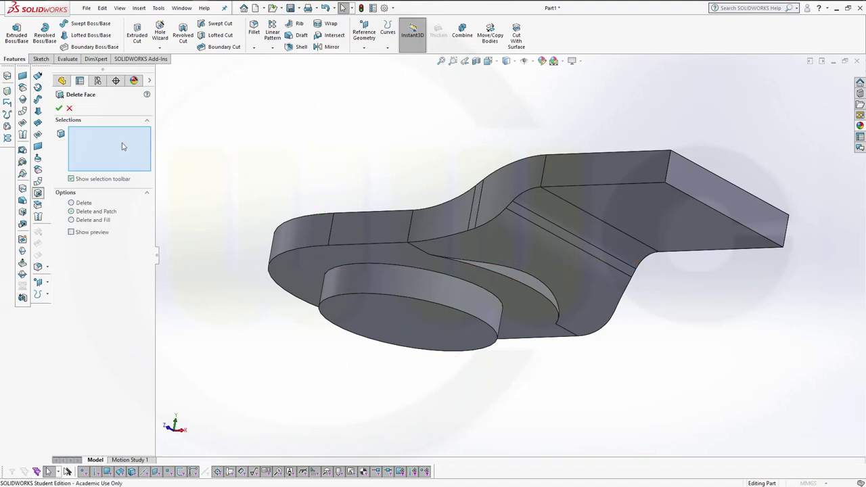
{"action": "left_click", "coordinate": [532, 285]}
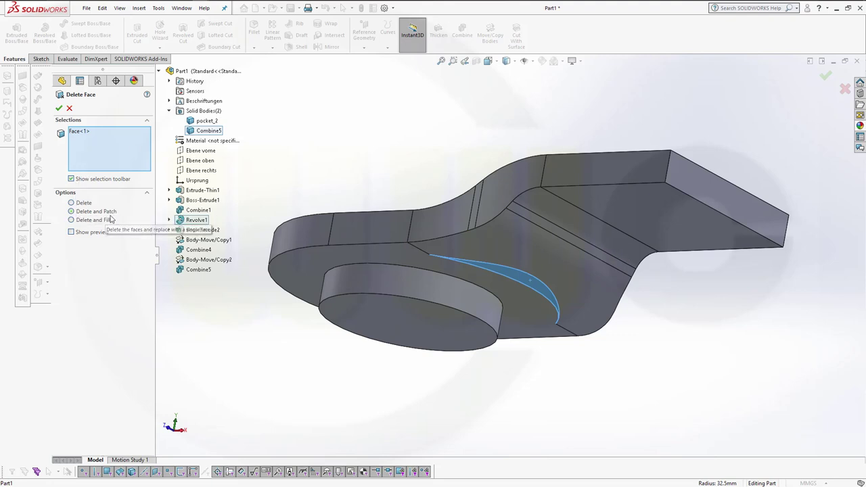
{"action": "left_click", "coordinate": [59, 109]}
{"action": "mouse_move", "coordinate": [335, 175]}
{"action": "middle_mouse_down"}
{"action": "mouse_move", "coordinate": [379, 199]}
{"action": "mouse_move", "coordinate": [354, 253]}
{"action": "mouse_move", "coordinate": [389, 258]}
{"action": "middle_mouse_up"}
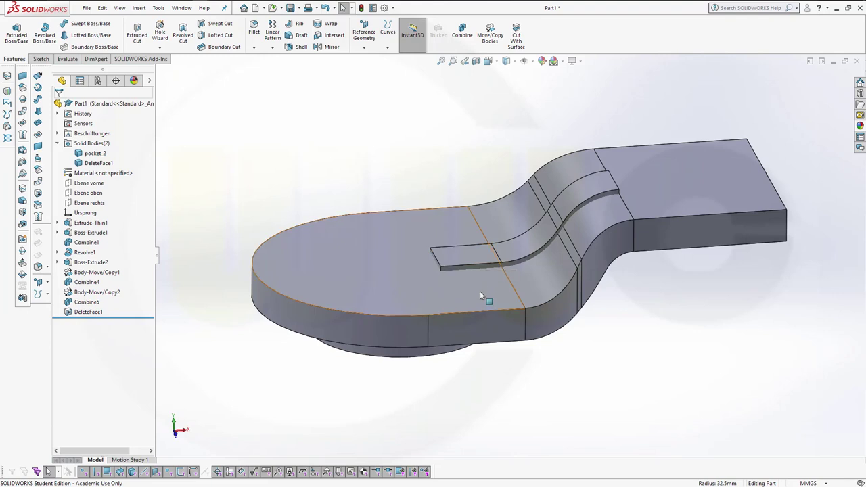
Subtract the pocket_2 body from DeleteFace1 with Combine to cut the curved channel.
{"action": "left_click", "coordinate": [463, 33]}
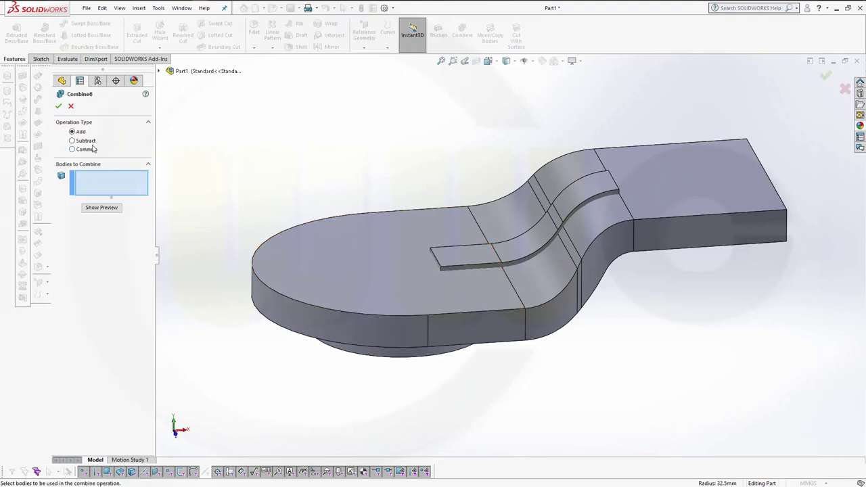
{"action": "left_click", "coordinate": [73, 141]}
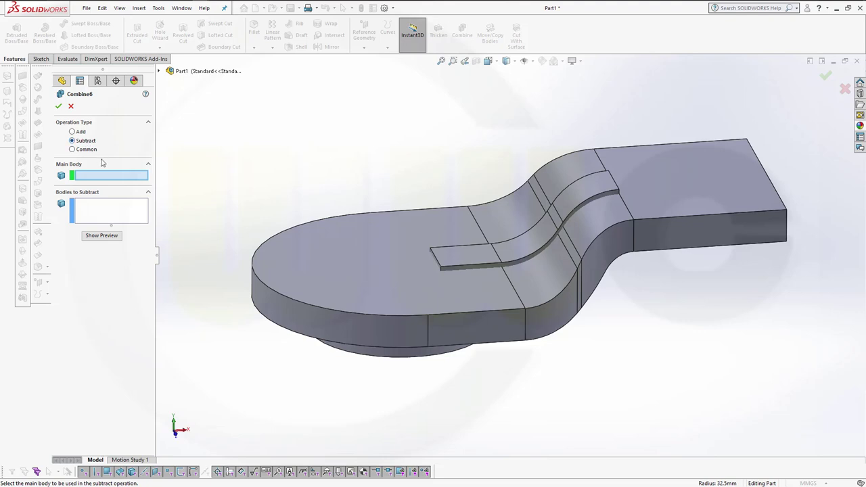
{"action": "left_click", "coordinate": [340, 258]}
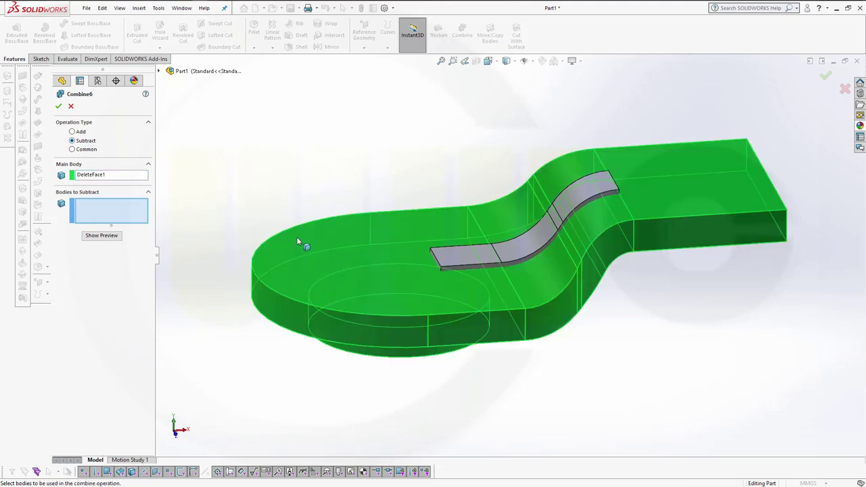
{"action": "left_click", "coordinate": [509, 252]}
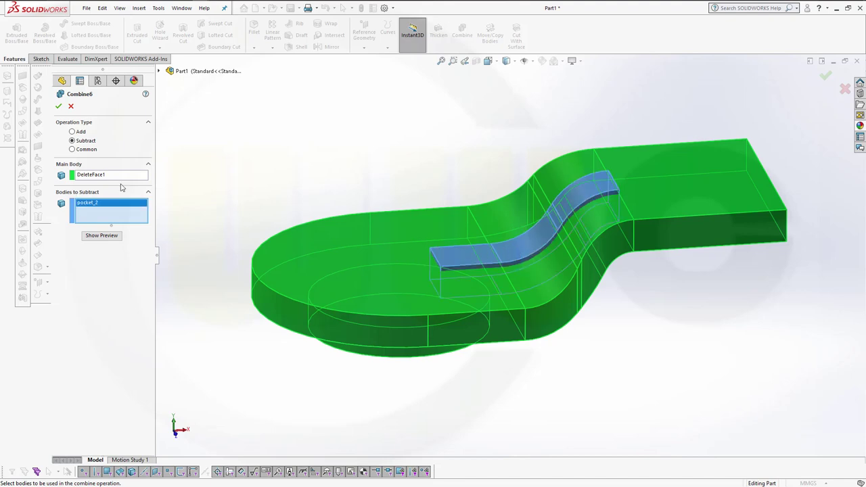
{"action": "left_click", "coordinate": [59, 106]}
{"action": "mouse_move", "coordinate": [339, 166]}
{"action": "middle_mouse_down"}
{"action": "mouse_move", "coordinate": [357, 197]}
{"action": "mouse_move", "coordinate": [341, 203]}
{"action": "mouse_move", "coordinate": [338, 142]}
{"action": "mouse_move", "coordinate": [338, 160]}
{"action": "middle_mouse_up"}
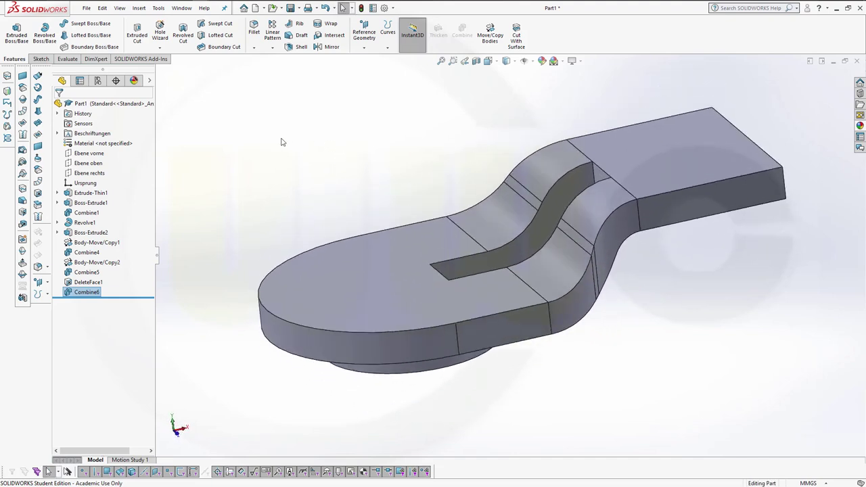
Start a Hole Wizard hole with a Blind end condition and Counterbored type.
{"action": "left_click", "coordinate": [160, 32]}
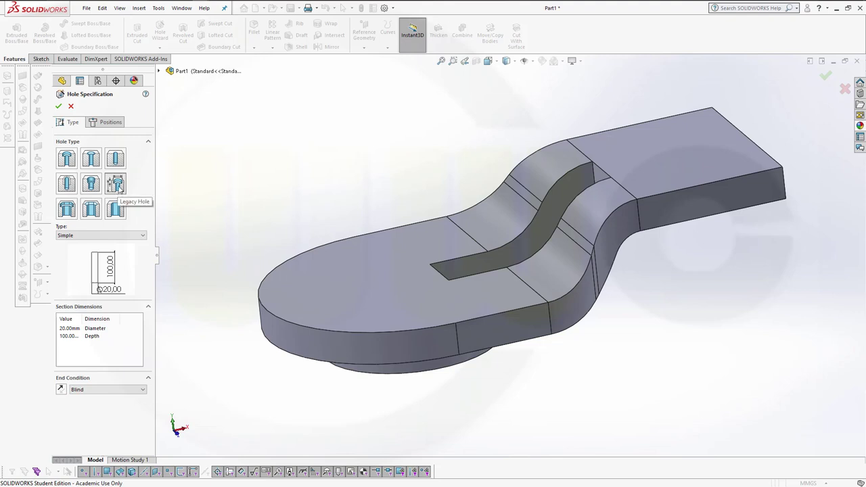
{"action": "left_click", "coordinate": [143, 391]}
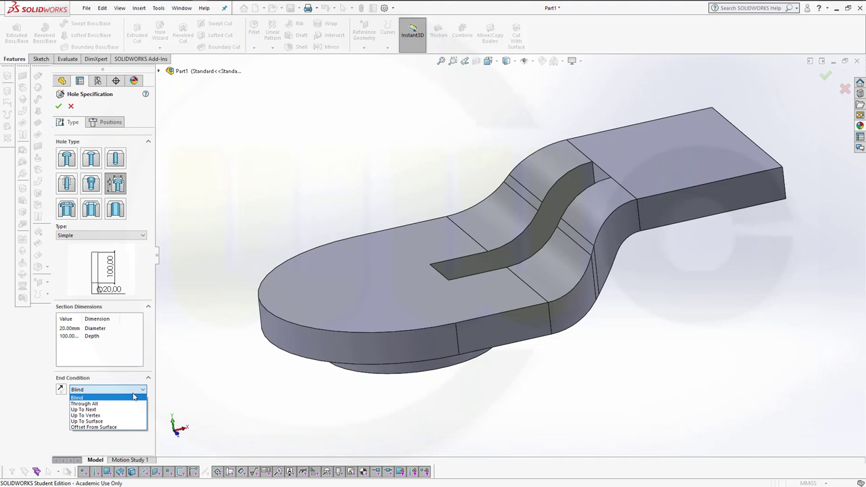
{"action": "left_click", "coordinate": [187, 329]}
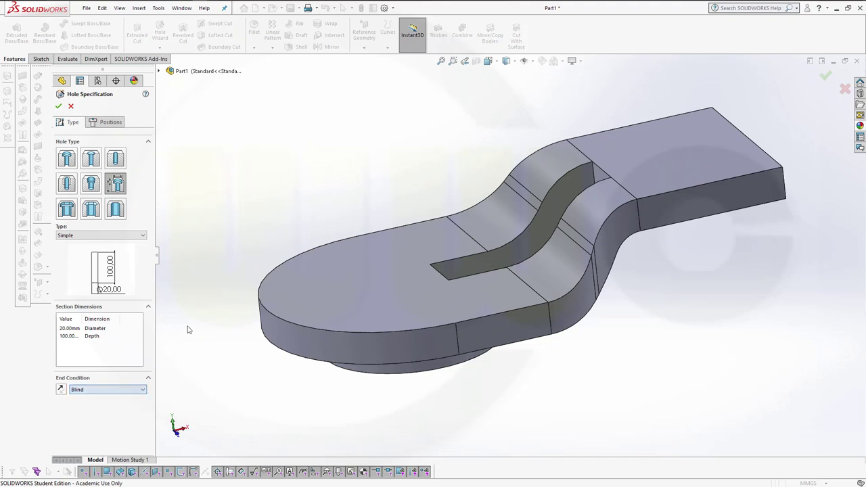
{"action": "left_click", "coordinate": [143, 237]}
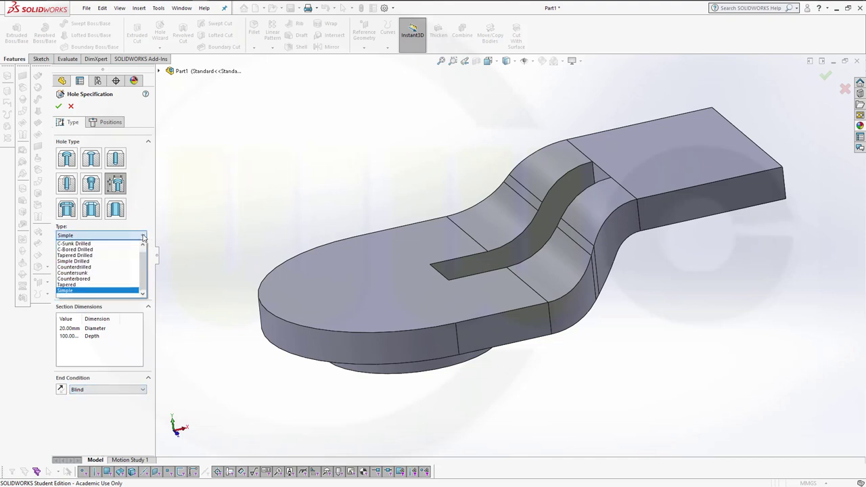
{"action": "left_click", "coordinate": [104, 273]}
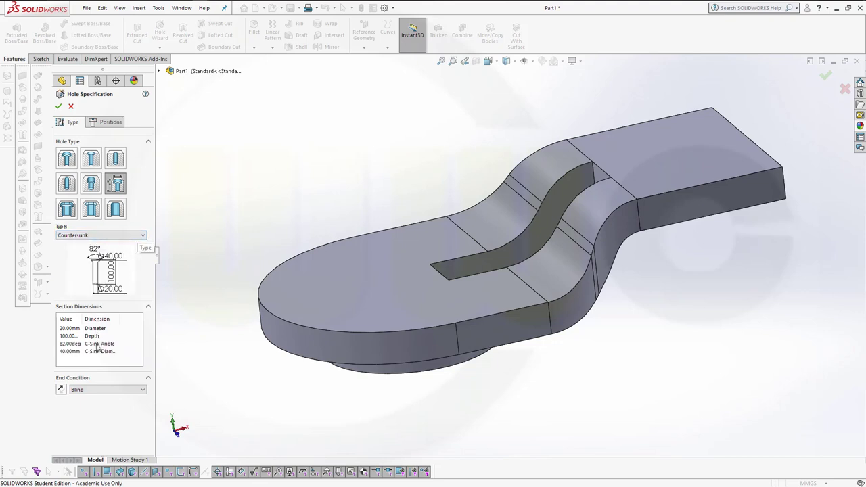
{"action": "left_click", "coordinate": [142, 236]}
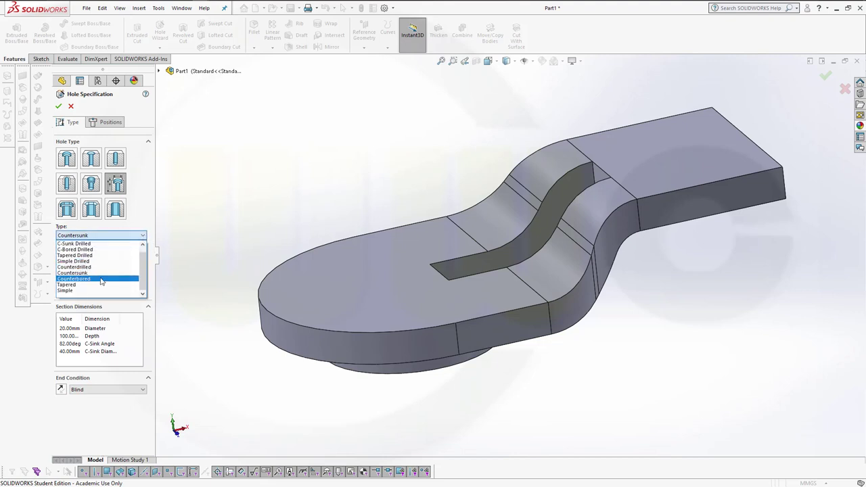
{"action": "left_click", "coordinate": [101, 279]}
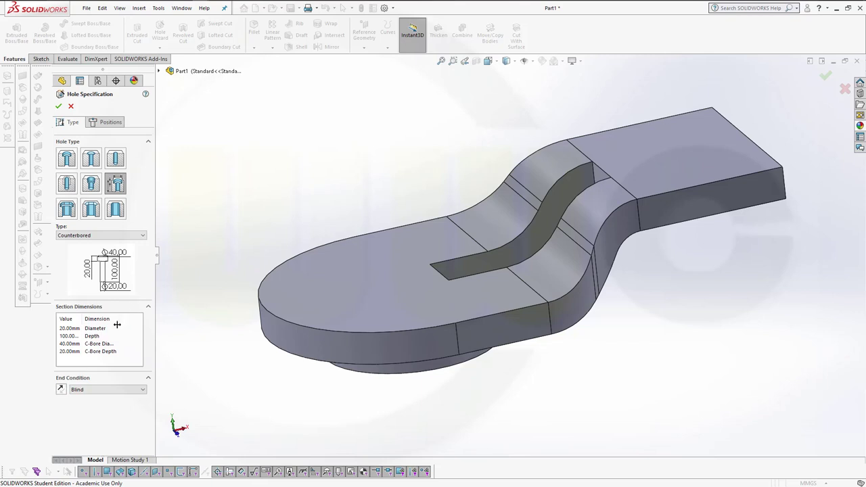
Enter a hole diameter of 38 and a depth of 13.
{"action": "double_click", "coordinate": [76, 329]}
{"action": "left_click", "coordinate": [78, 329]}
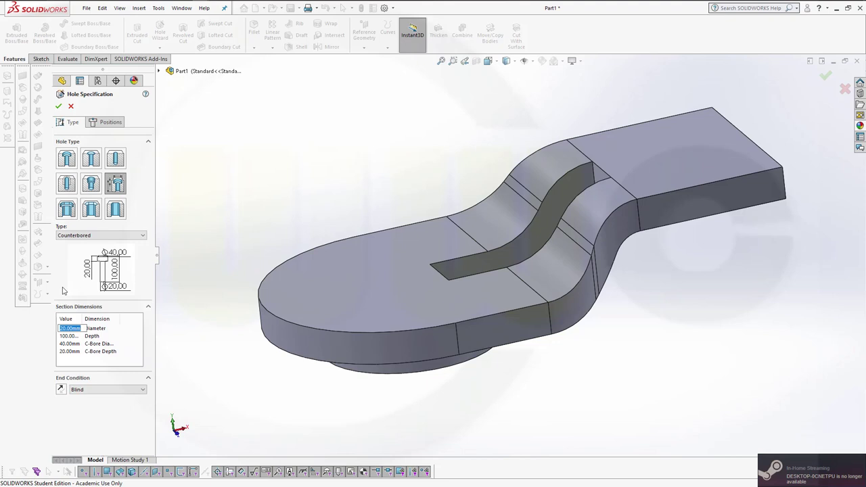
{"action": "type", "text": "38"}
{"action": "key", "text": "Return"}
{"action": "left_click", "coordinate": [62, 337]}
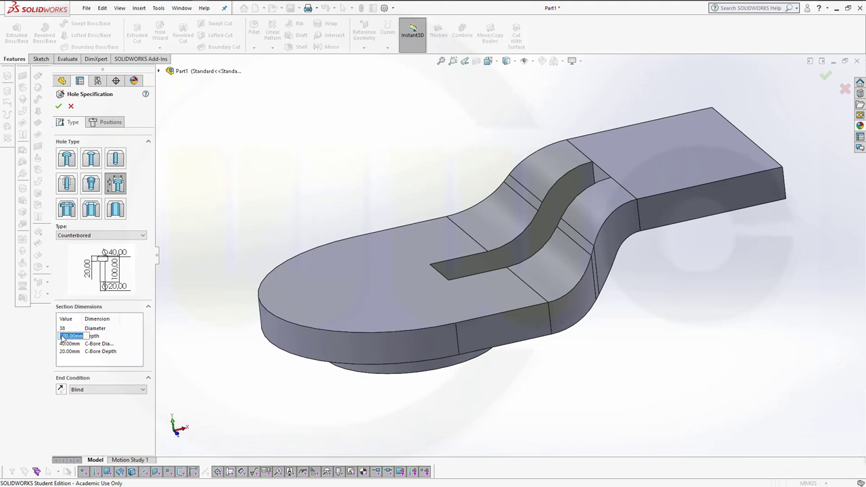
{"action": "type", "text": "13,5"}
Change the hole type to Simple with diameter 38 and depth 13,5.
{"action": "left_click", "coordinate": [105, 235]}
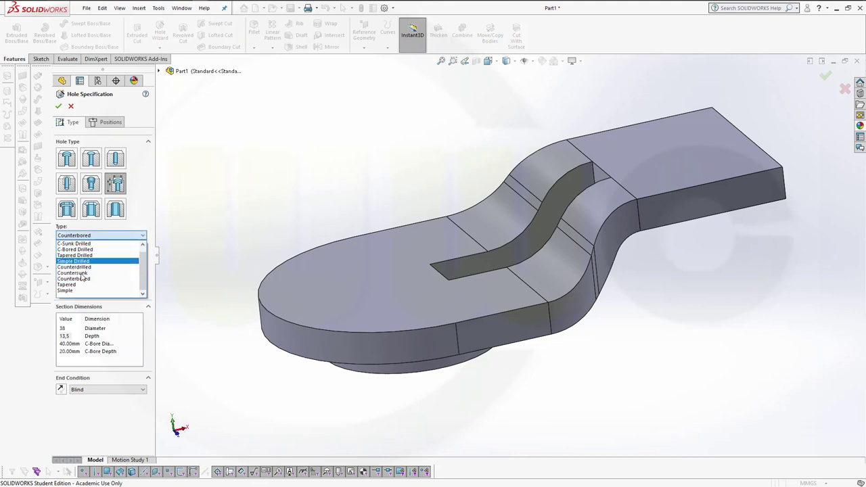
{"action": "left_click", "coordinate": [68, 290]}
{"action": "left_click", "coordinate": [68, 329]}
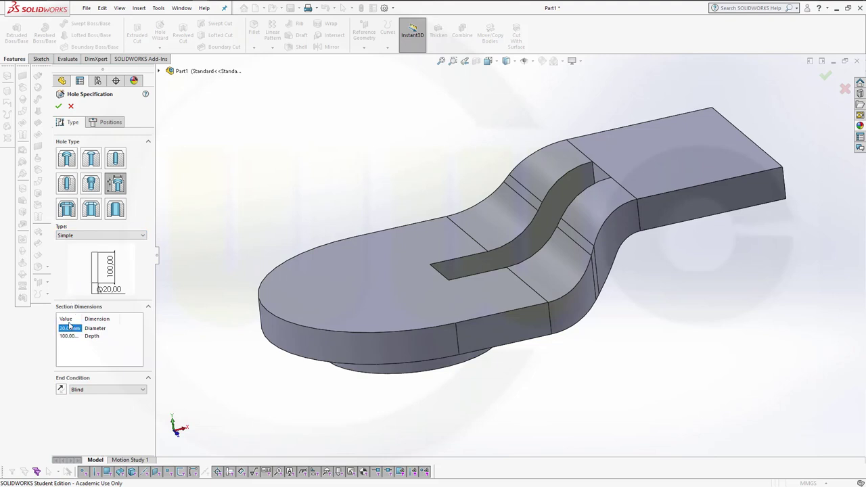
{"action": "left_click", "coordinate": [68, 329]}
{"action": "key", "text": "BackSpace"}
{"action": "type", "text": "38"}
{"action": "key", "text": "Return"}
{"action": "left_click", "coordinate": [67, 336]}
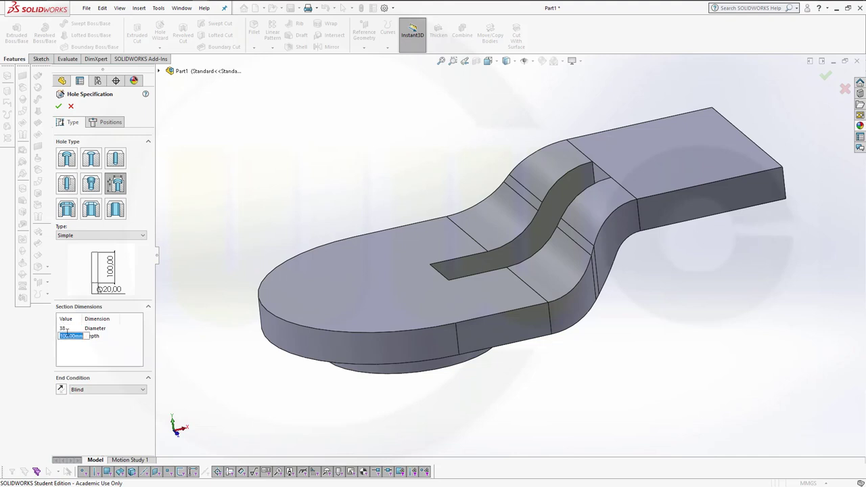
{"action": "type", "text": "13.5"}
{"action": "key", "text": "Return"}
{"action": "left_click", "coordinate": [119, 127]}
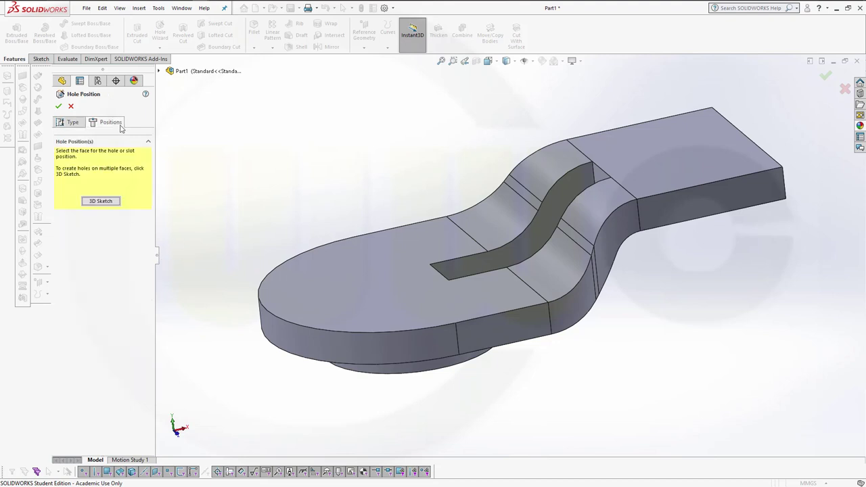
Place the hole on the top face, centred on the rounded end, creating Hole1.
{"action": "left_click", "coordinate": [284, 275]}
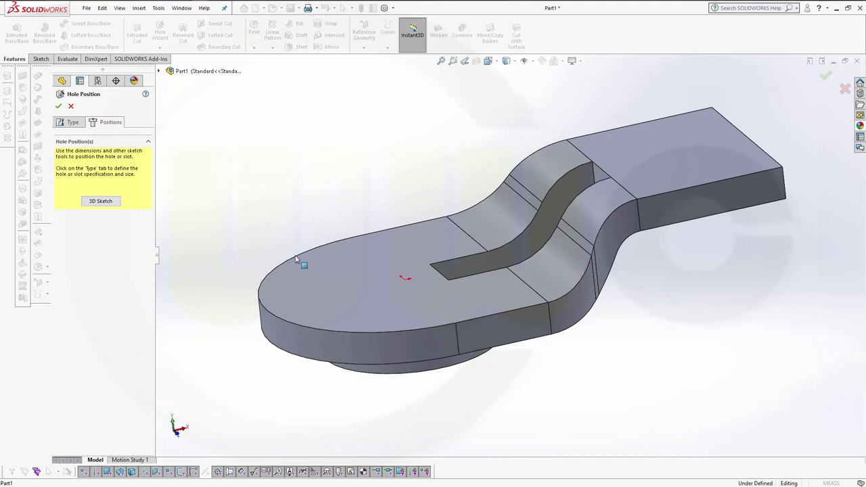
{"action": "left_click", "coordinate": [296, 268]}
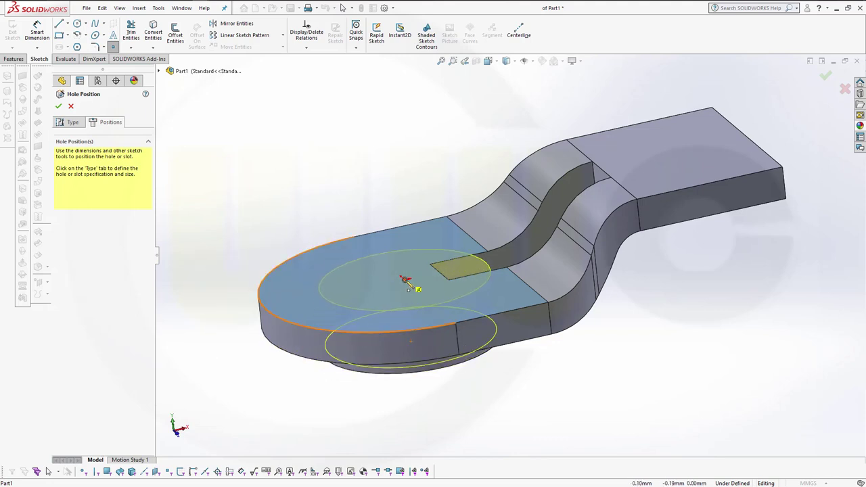
{"action": "left_click", "coordinate": [405, 279]}
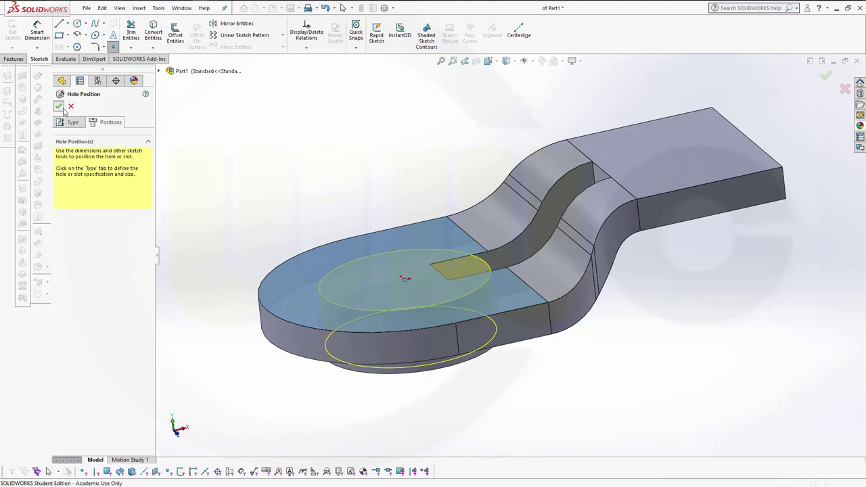
{"action": "left_click", "coordinate": [60, 107]}
{"action": "mouse_move", "coordinate": [357, 183]}
{"action": "middle_mouse_down"}
{"action": "mouse_move", "coordinate": [397, 226]}
{"action": "mouse_move", "coordinate": [354, 176]}
{"action": "mouse_move", "coordinate": [393, 211]}
{"action": "middle_mouse_up"}
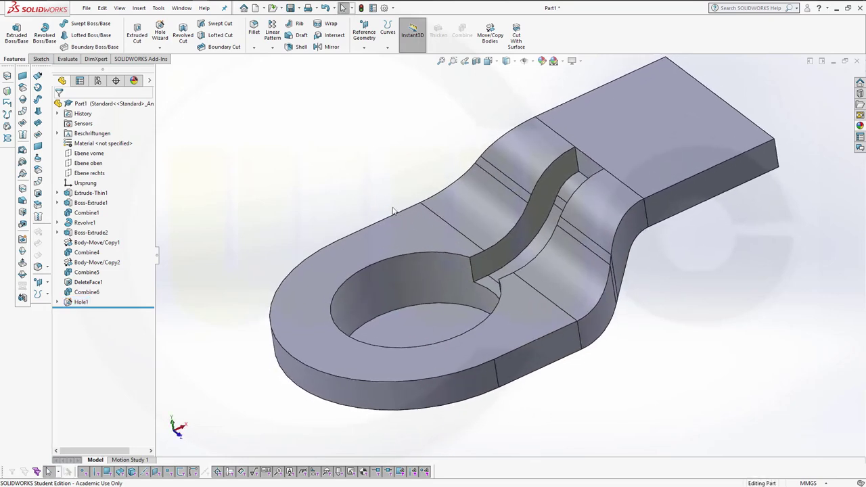
Fillet two edges of the curved channel at 4 mm.
{"action": "left_click", "coordinate": [253, 28]}
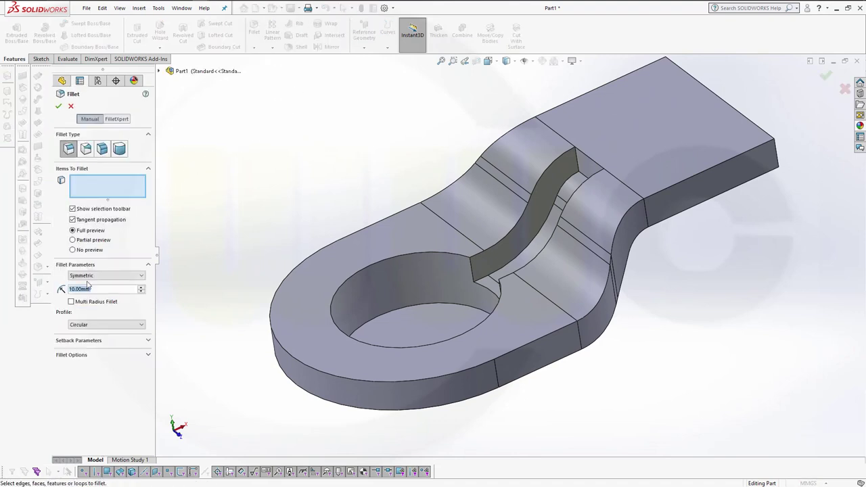
{"action": "type", "text": "4"}
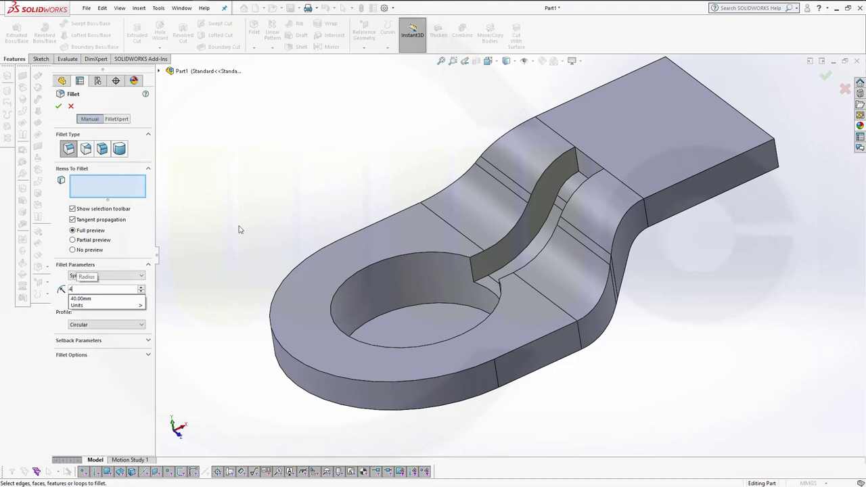
{"action": "left_click", "coordinate": [580, 166]}
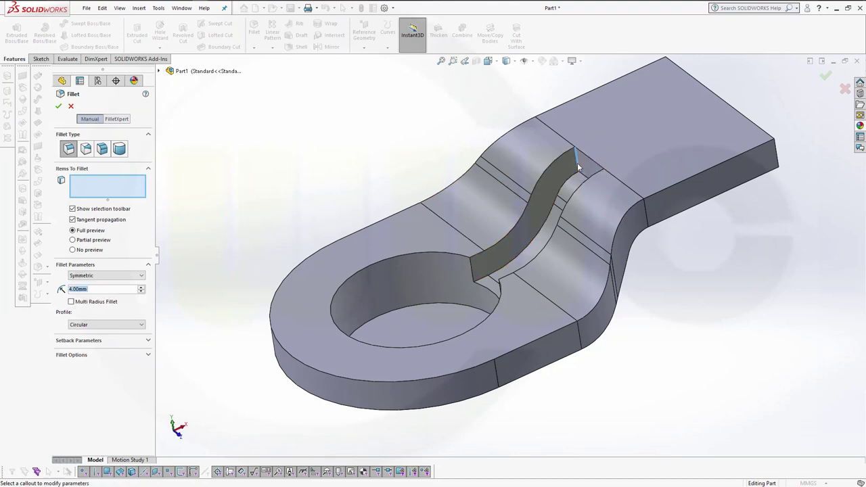
{"action": "left_click", "coordinate": [607, 182]}
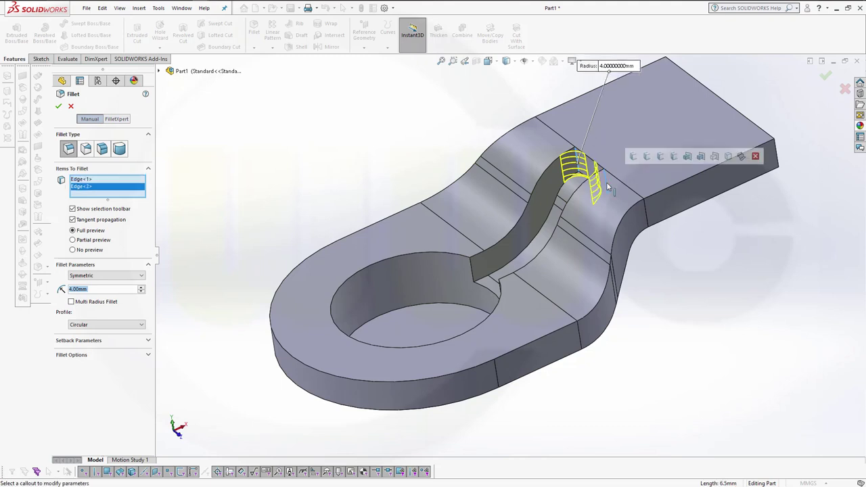
{"action": "left_click", "coordinate": [59, 106]}
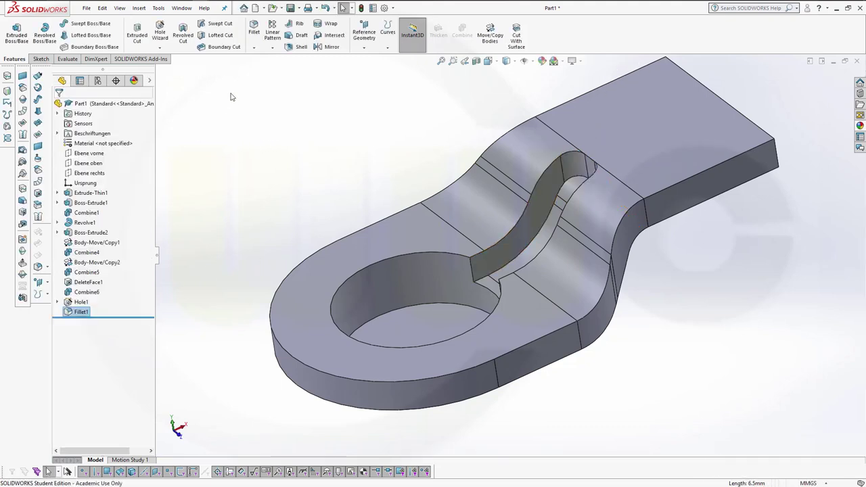
Fillet the channel's long curved edge at 4 mm as Fillet2.
{"action": "left_click", "coordinate": [254, 27]}
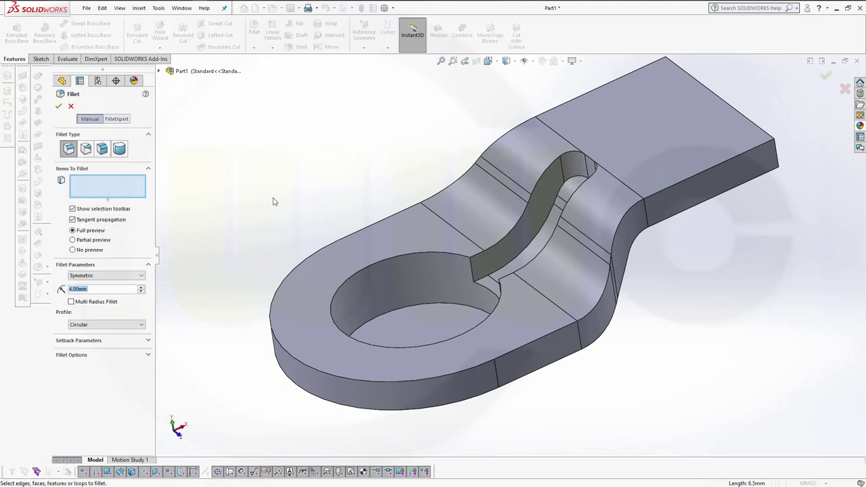
{"action": "left_click", "coordinate": [507, 276]}
{"action": "middle_click_drag", "start_coordinate": [353, 169], "coordinate": [365, 176]}
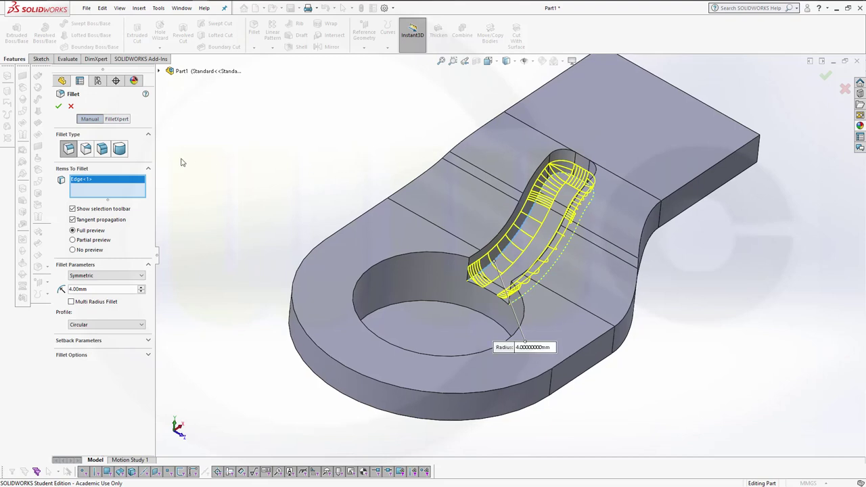
{"action": "left_click", "coordinate": [59, 106]}
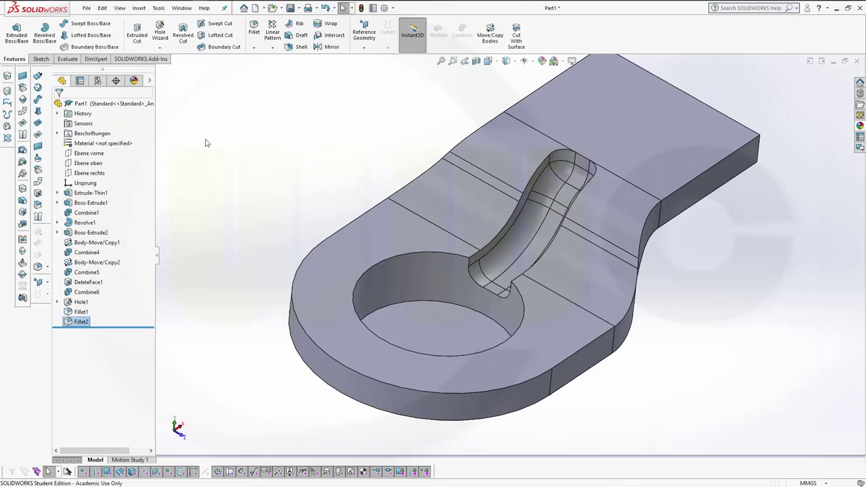
Fillet the upper and lower circular edges of the round hole at 5 mm.
{"action": "left_click", "coordinate": [256, 30]}
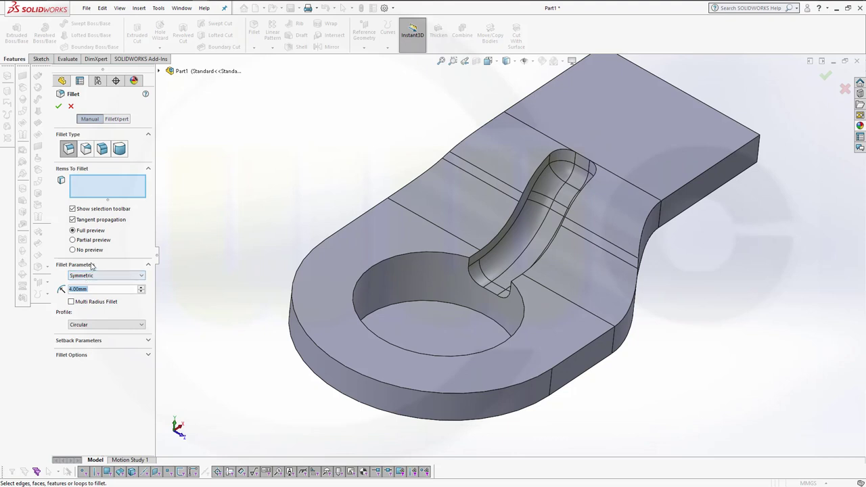
{"action": "key", "text": "Up"}
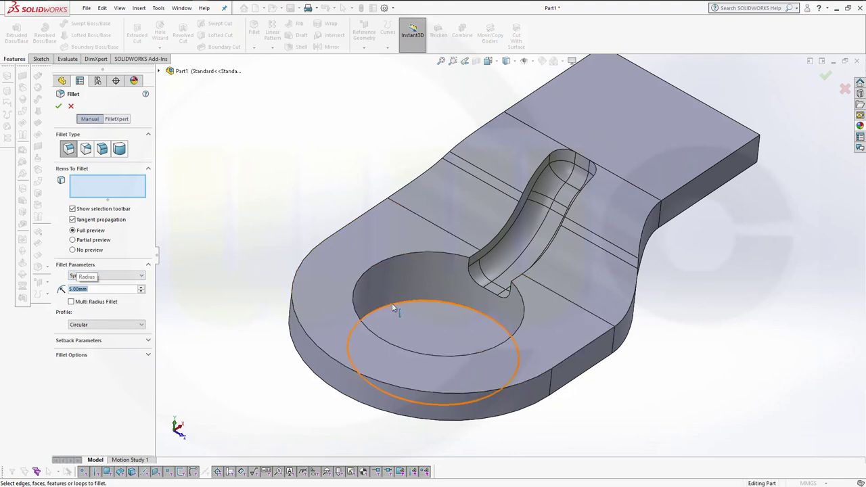
{"action": "left_click", "coordinate": [392, 303]}
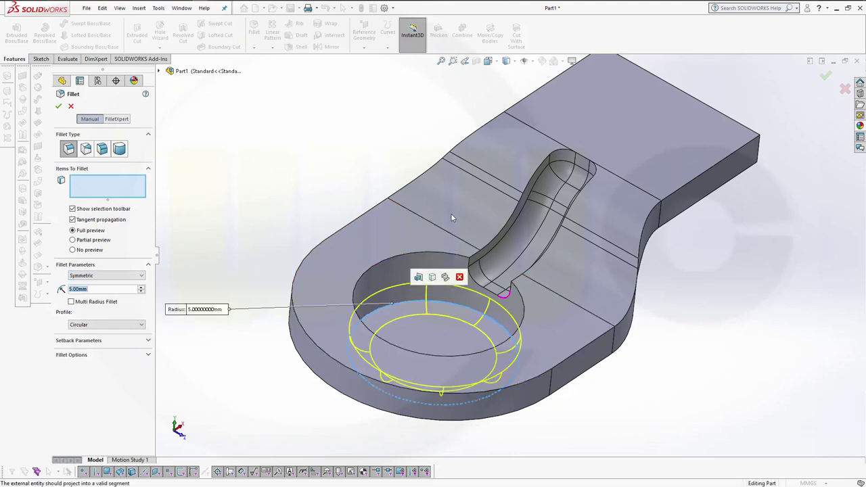
{"action": "left_click", "coordinate": [394, 261]}
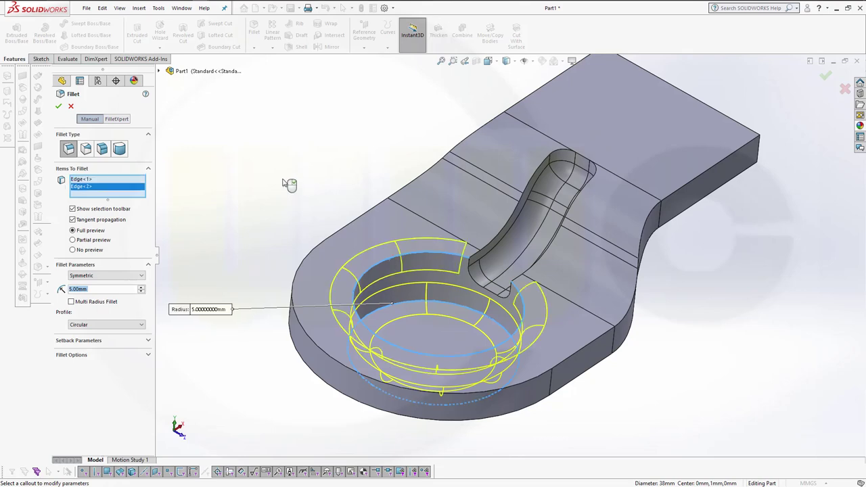
{"action": "left_click", "coordinate": [58, 106]}
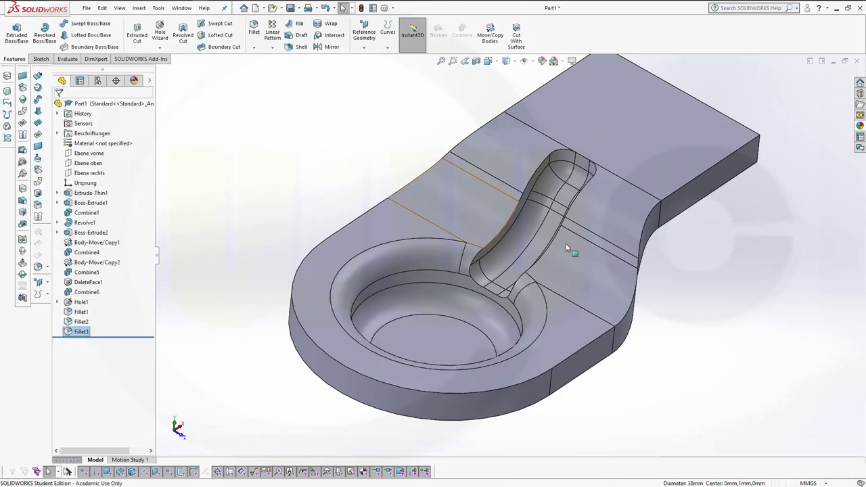
{"action": "mouse_move", "coordinate": [716, 373]}
{"action": "middle_mouse_down"}
{"action": "mouse_move", "coordinate": [634, 283]}
{"action": "mouse_move", "coordinate": [496, 187]}
{"action": "middle_mouse_up"}
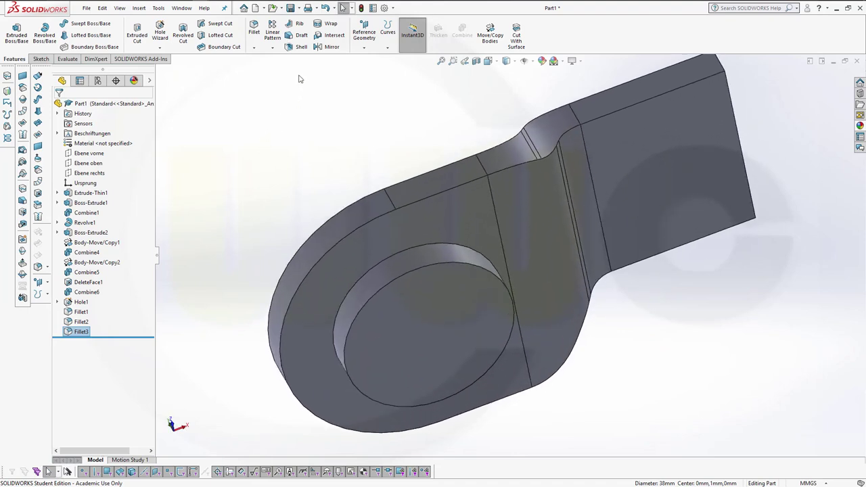
Fillet the underside boss's circular edge at 5 mm.
{"action": "left_click", "coordinate": [254, 29]}
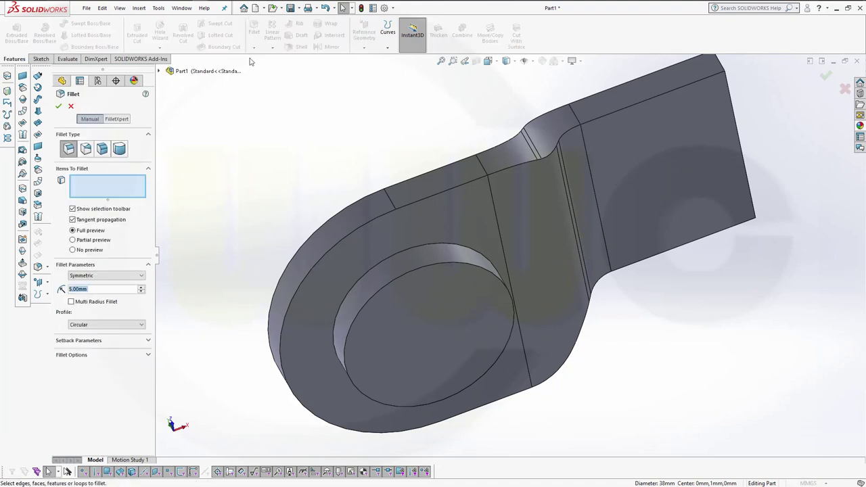
{"action": "left_click", "coordinate": [352, 291]}
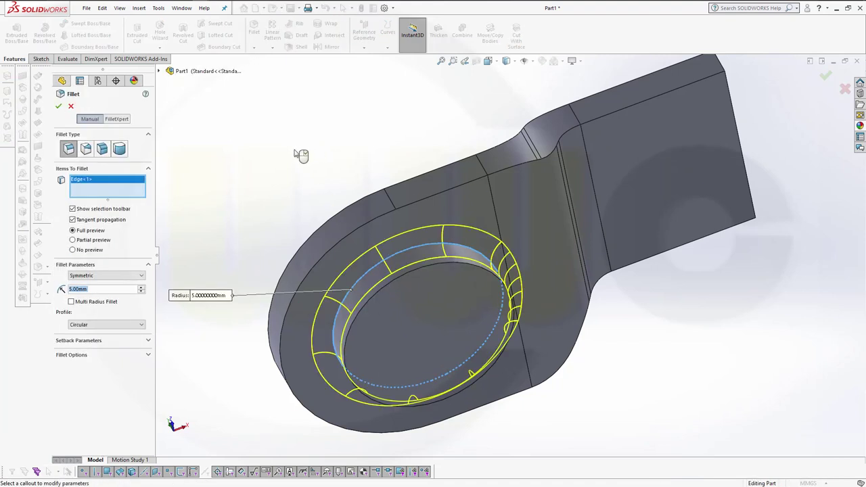
{"action": "left_click", "coordinate": [58, 106]}
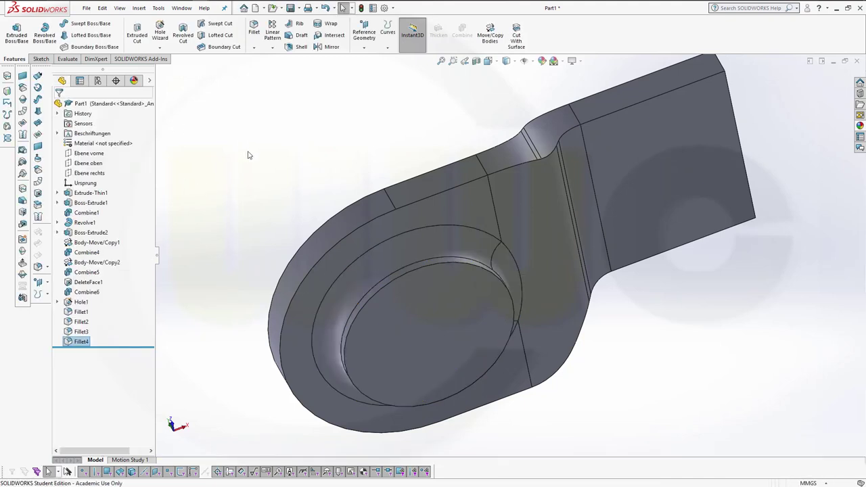
Fillet the round boss's bottom face at 6 mm.
{"action": "left_click", "coordinate": [254, 28]}
{"action": "type", "text": "6"}
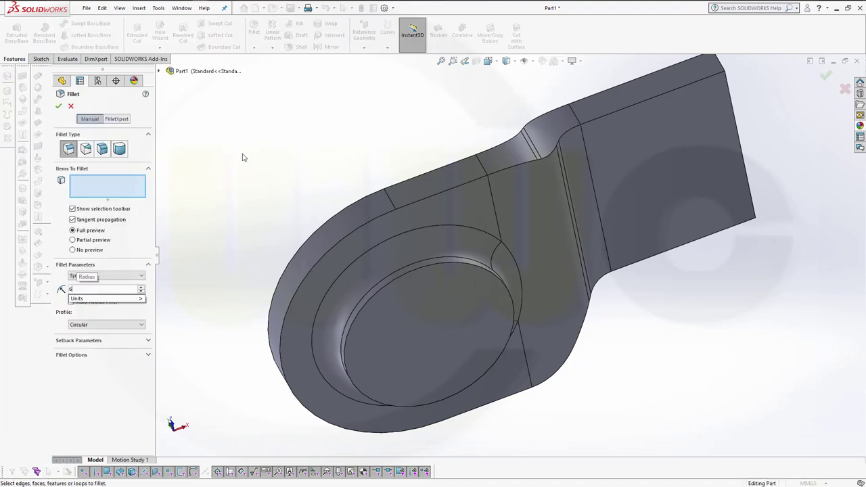
{"action": "key", "text": "Return"}
{"action": "left_click", "coordinate": [364, 310]}
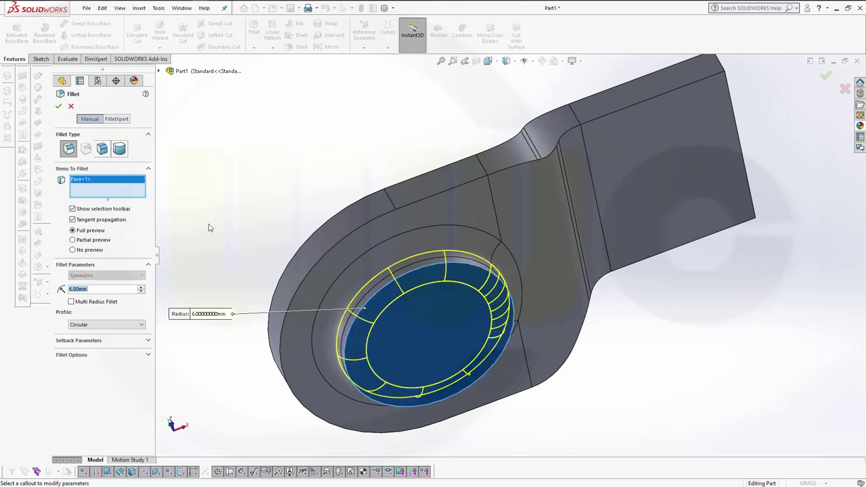
{"action": "left_click", "coordinate": [59, 107]}
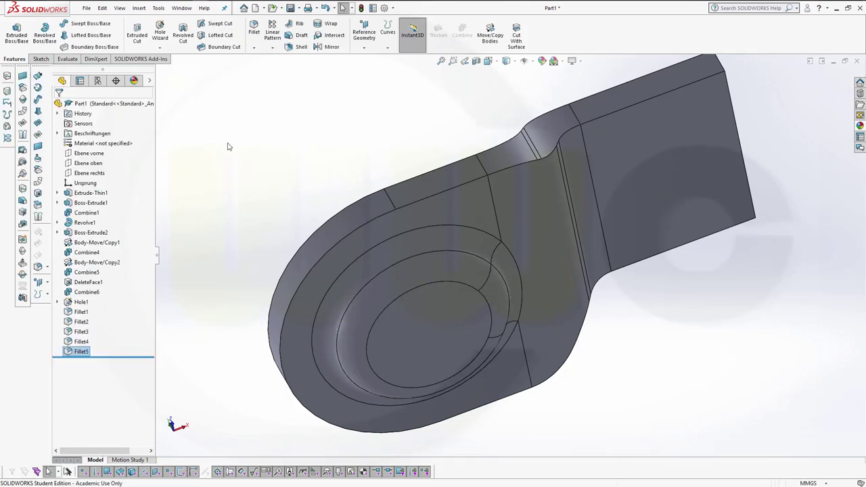
{"action": "mouse_move", "coordinate": [287, 157]}
{"action": "middle_mouse_down"}
{"action": "mouse_move", "coordinate": [357, 251]}
{"action": "mouse_move", "coordinate": [346, 244]}
{"action": "middle_mouse_up"}
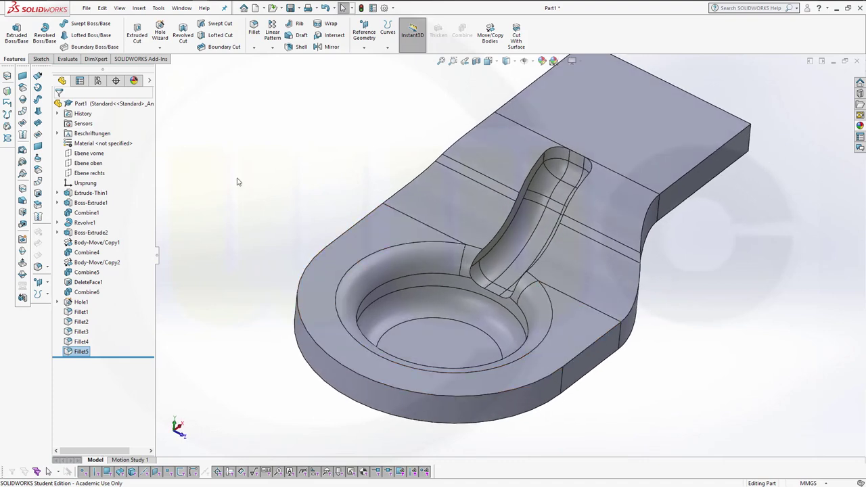
Fillet the part's outer top edge loop at 5 mm.
{"action": "left_click", "coordinate": [254, 32]}
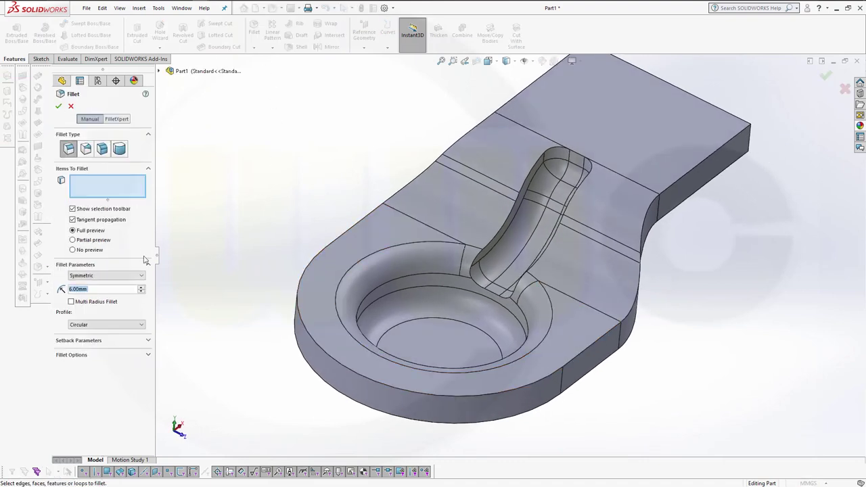
{"action": "type", "text": "5"}
{"action": "key", "text": "Return"}
{"action": "left_click", "coordinate": [295, 315]}
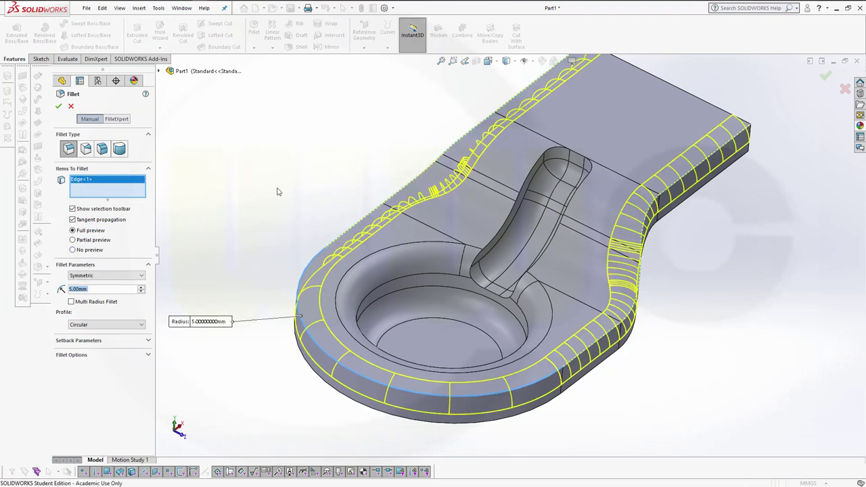
{"action": "left_click", "coordinate": [59, 107]}
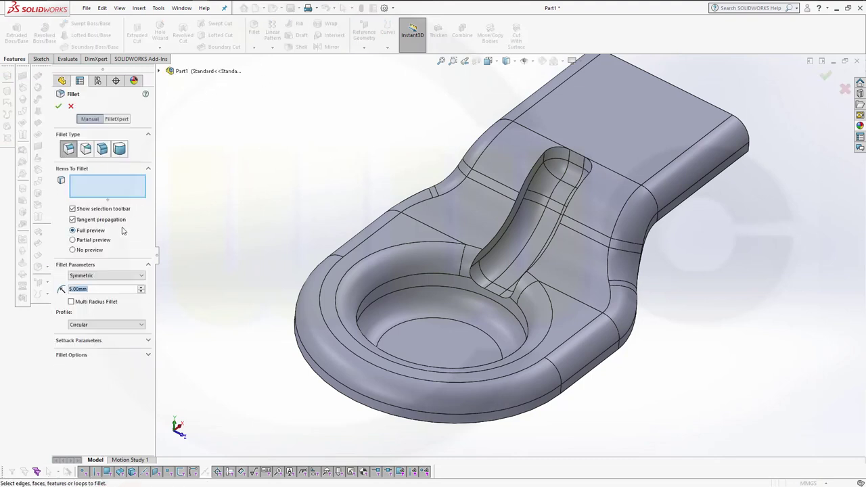
Fillet the curved channel's rim edge at 4 mm.
{"action": "type", "text": "4"}
{"action": "key", "text": "Return"}
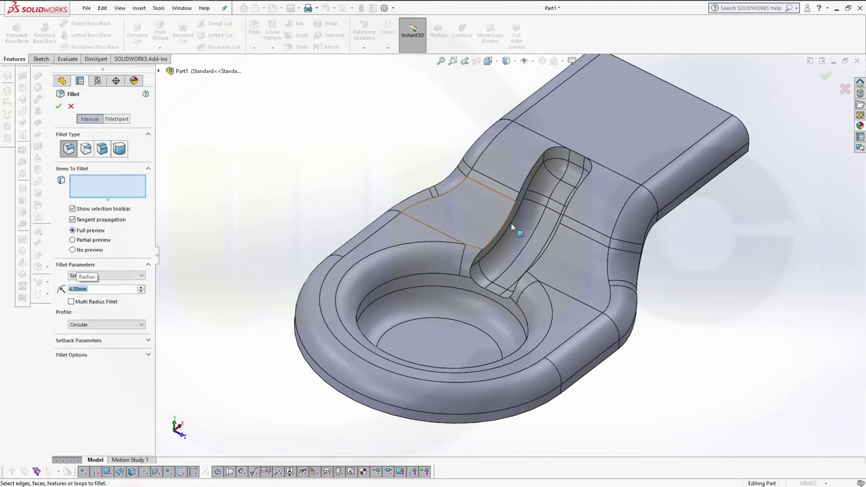
{"action": "left_click", "coordinate": [496, 232]}
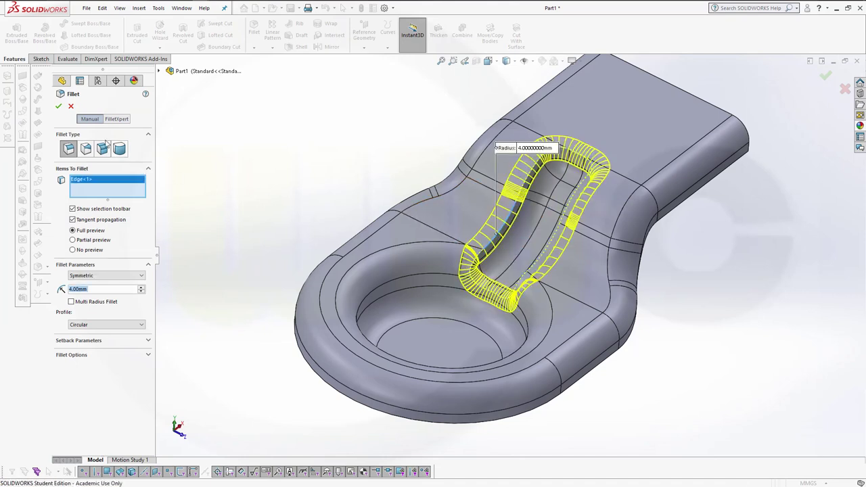
{"action": "left_click", "coordinate": [58, 106]}
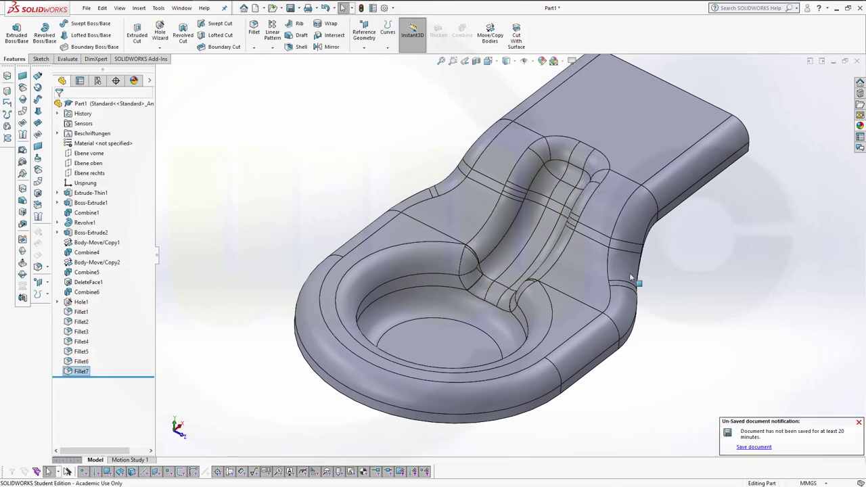
{"action": "mouse_move", "coordinate": [706, 313]}
{"action": "middle_mouse_down"}
{"action": "mouse_move", "coordinate": [621, 225]}
{"action": "mouse_move", "coordinate": [611, 203]}
{"action": "middle_mouse_up"}
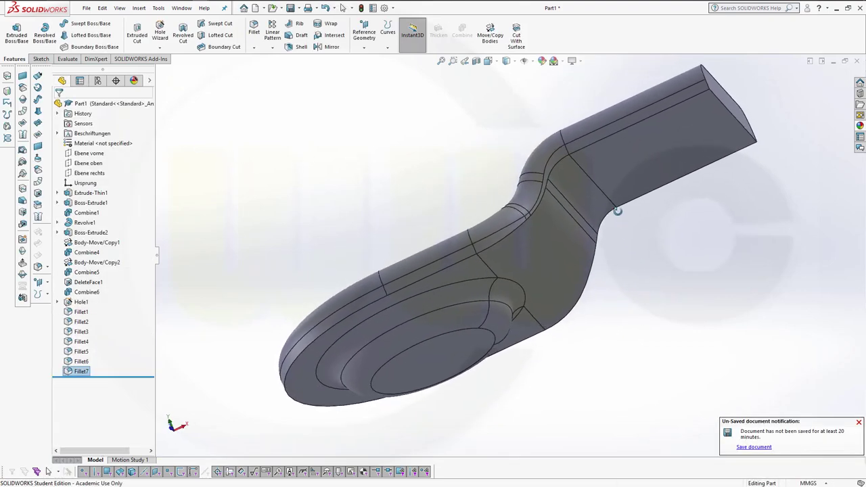
Shell the part to 1 mm, removing the tangent underside faces and flat tab face.
{"action": "left_click", "coordinate": [298, 47]}
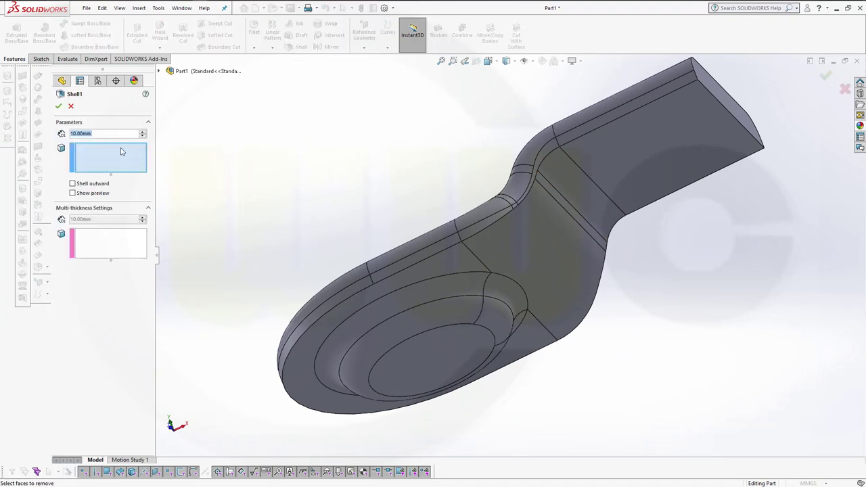
{"action": "type", "text": "1"}
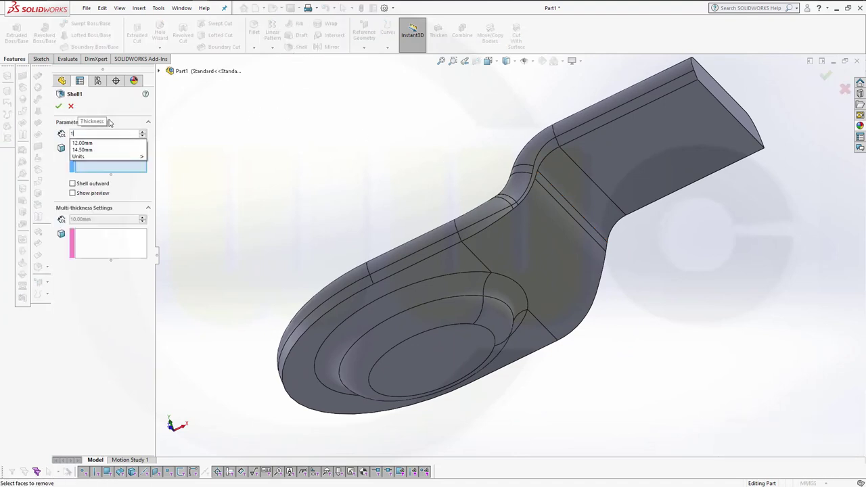
{"action": "key", "text": "Return"}
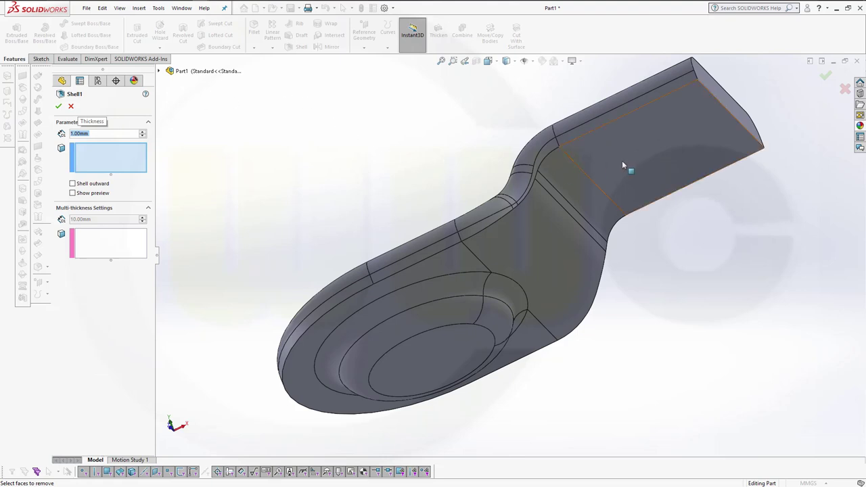
{"action": "right_click", "coordinate": [624, 160]}
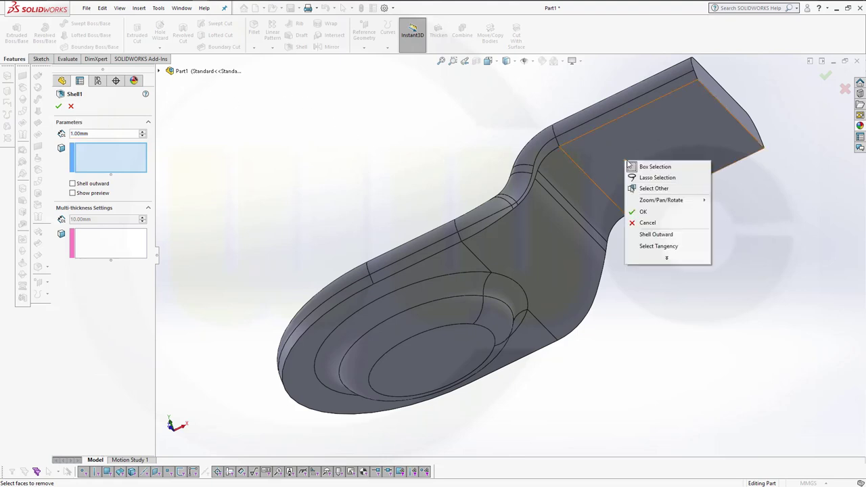
{"action": "left_click", "coordinate": [649, 248]}
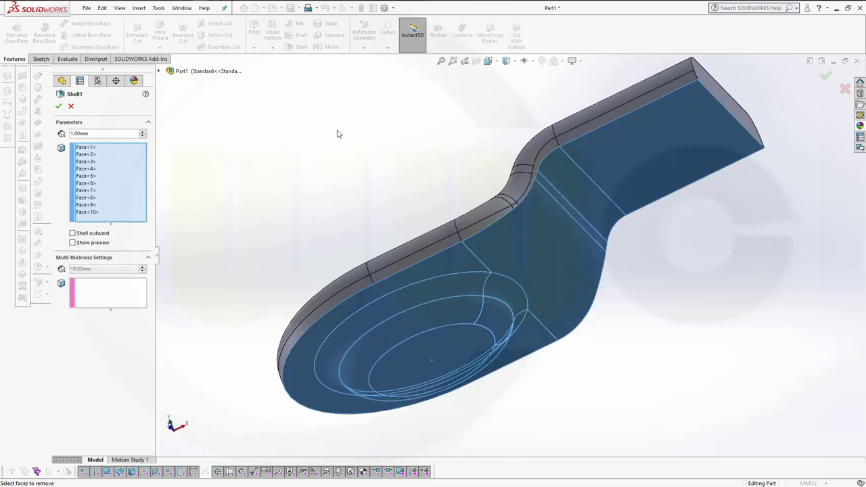
{"action": "middle_click_drag", "start_coordinate": [737, 231], "coordinate": [712, 248]}
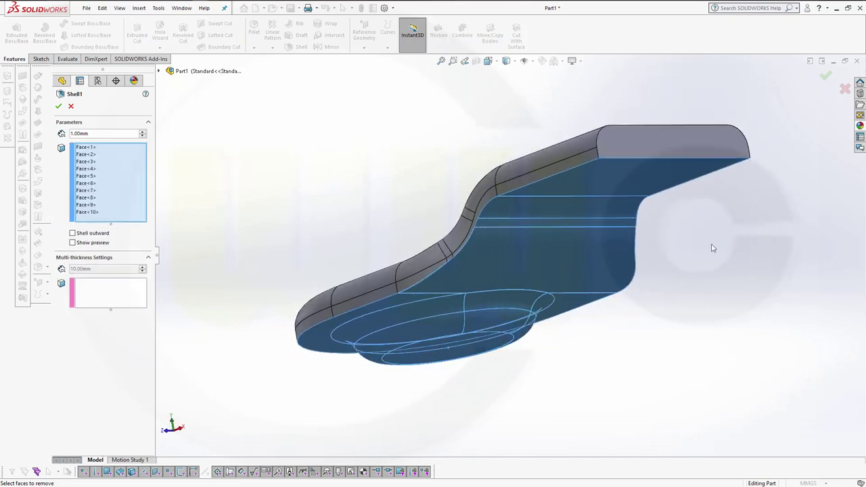
{"action": "left_click", "coordinate": [651, 144]}
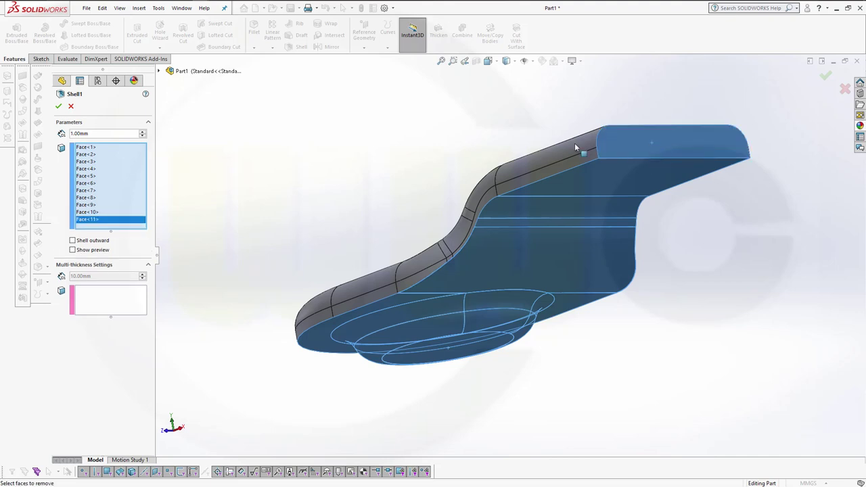
{"action": "left_click", "coordinate": [58, 107]}
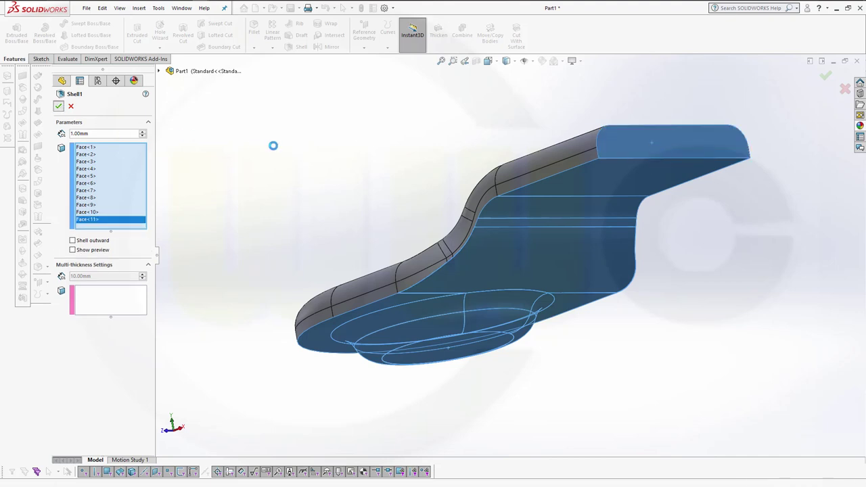
{"action": "mouse_move", "coordinate": [312, 186]}
{"action": "middle_mouse_down"}
{"action": "mouse_move", "coordinate": [354, 116]}
{"action": "mouse_move", "coordinate": [338, 72]}
{"action": "mouse_move", "coordinate": [398, 241]}
{"action": "mouse_move", "coordinate": [291, 218]}
{"action": "mouse_move", "coordinate": [265, 170]}
{"action": "mouse_move", "coordinate": [291, 189]}
{"action": "mouse_move", "coordinate": [418, 198]}
{"action": "mouse_move", "coordinate": [412, 151]}
{"action": "mouse_move", "coordinate": [426, 228]}
{"action": "mouse_move", "coordinate": [379, 140]}
{"action": "mouse_move", "coordinate": [350, 110]}
{"action": "mouse_move", "coordinate": [415, 203]}
{"action": "mouse_move", "coordinate": [361, 145]}
{"action": "mouse_move", "coordinate": [368, 170]}
{"action": "middle_mouse_up"}
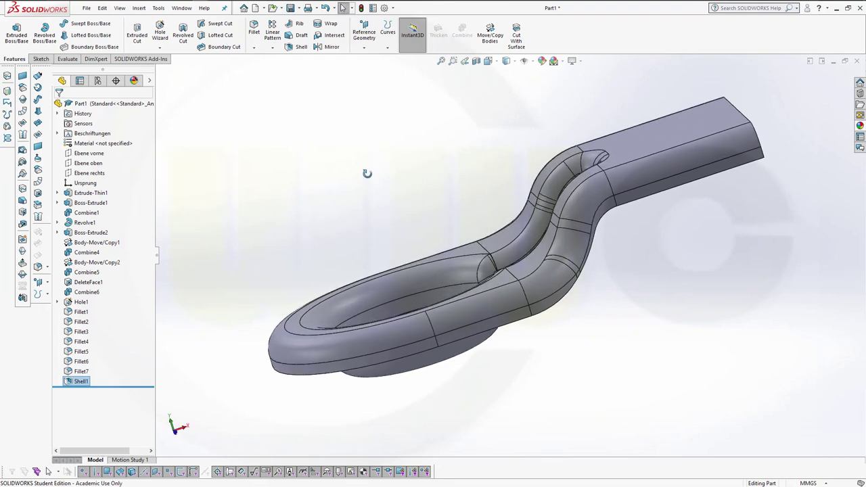